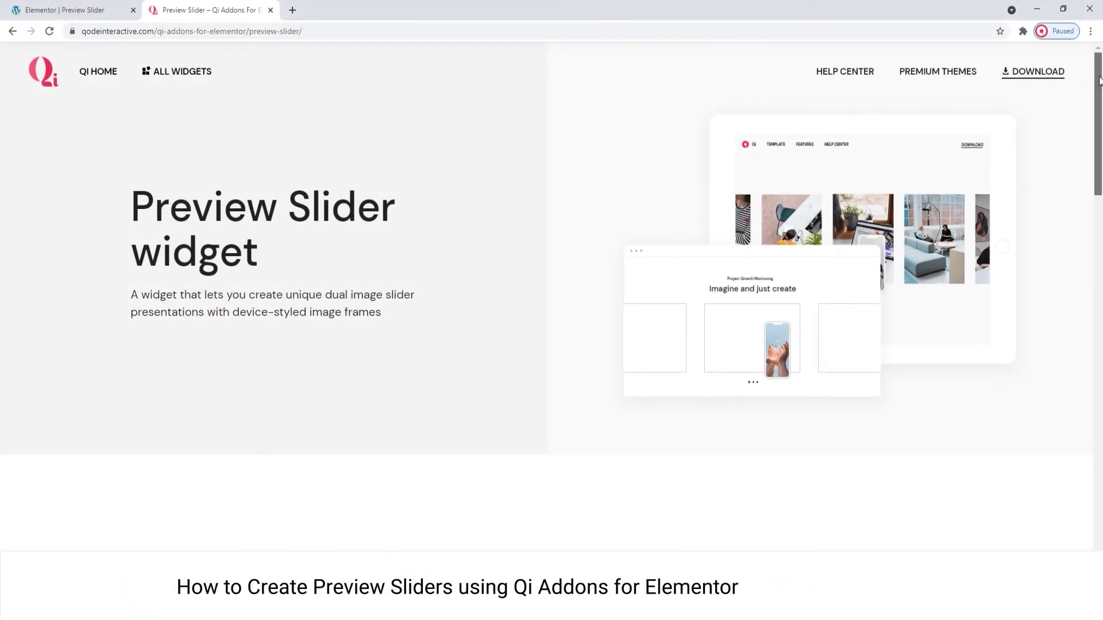
Step: Find the Preview Slider widget by searching 'preview' and drop it into the page's empty section
drag(1098, 81, 1101, 194)
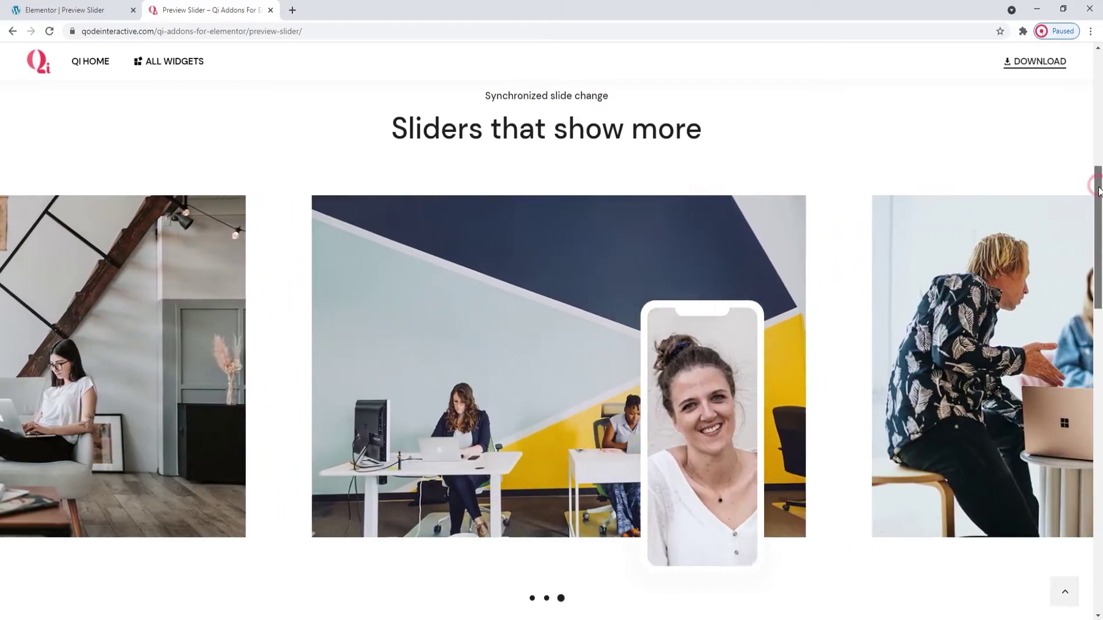
drag(1099, 190, 1100, 369)
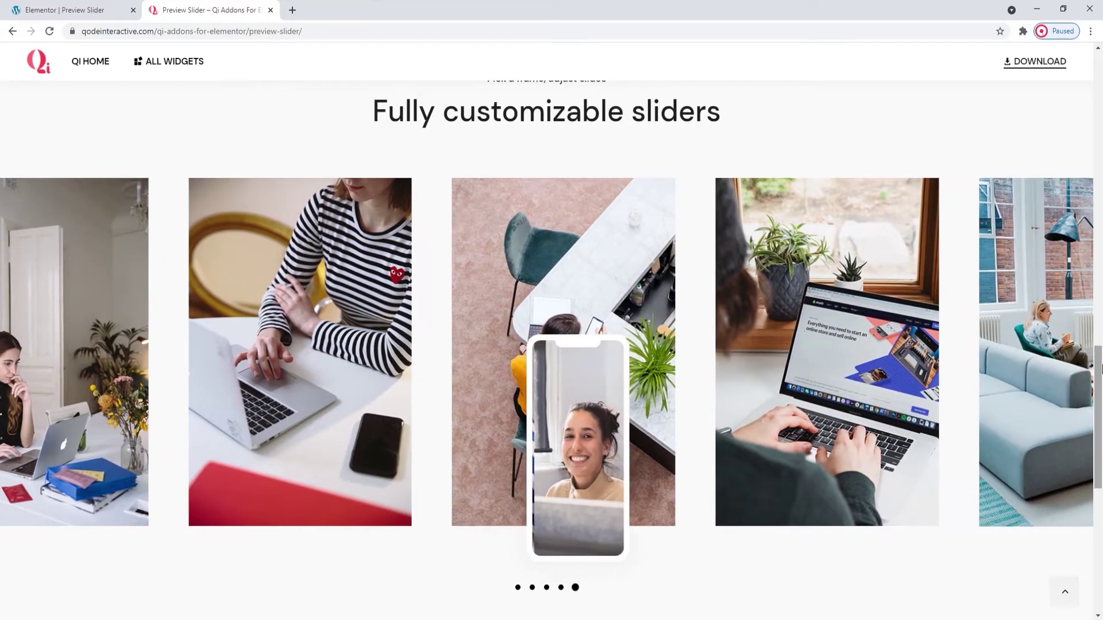
drag(1100, 368, 1100, 411)
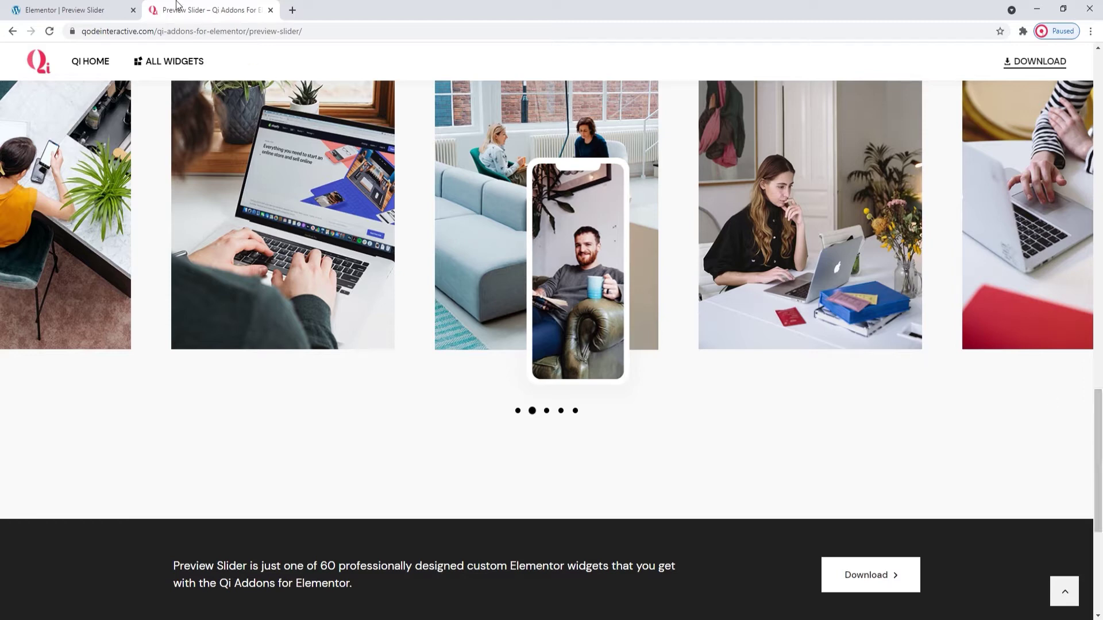
click(103, 9)
click(152, 123)
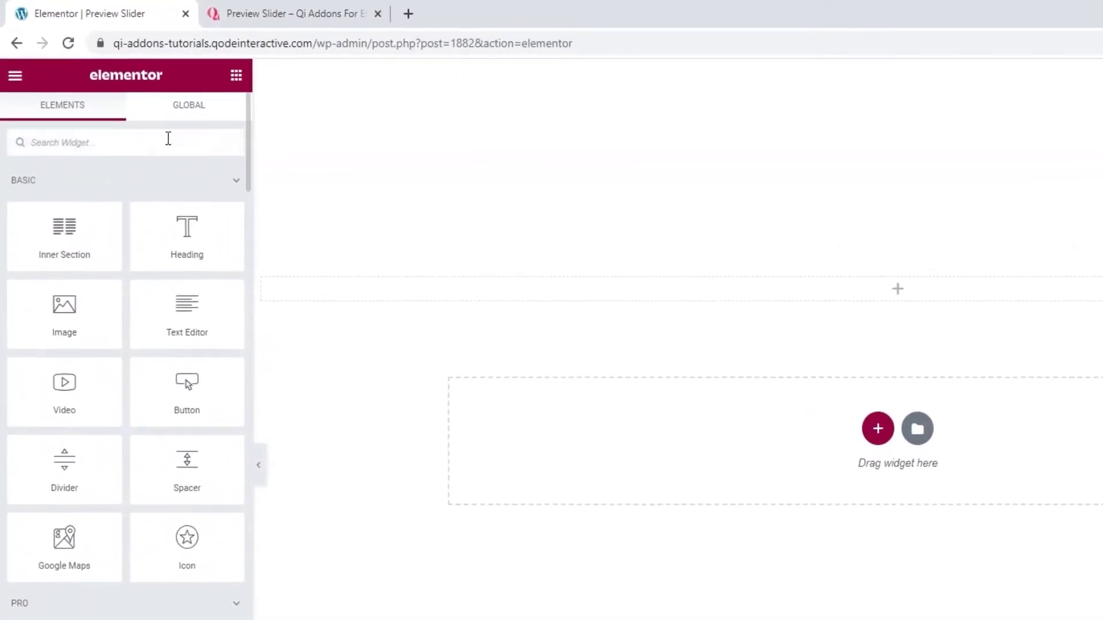
text(prev)
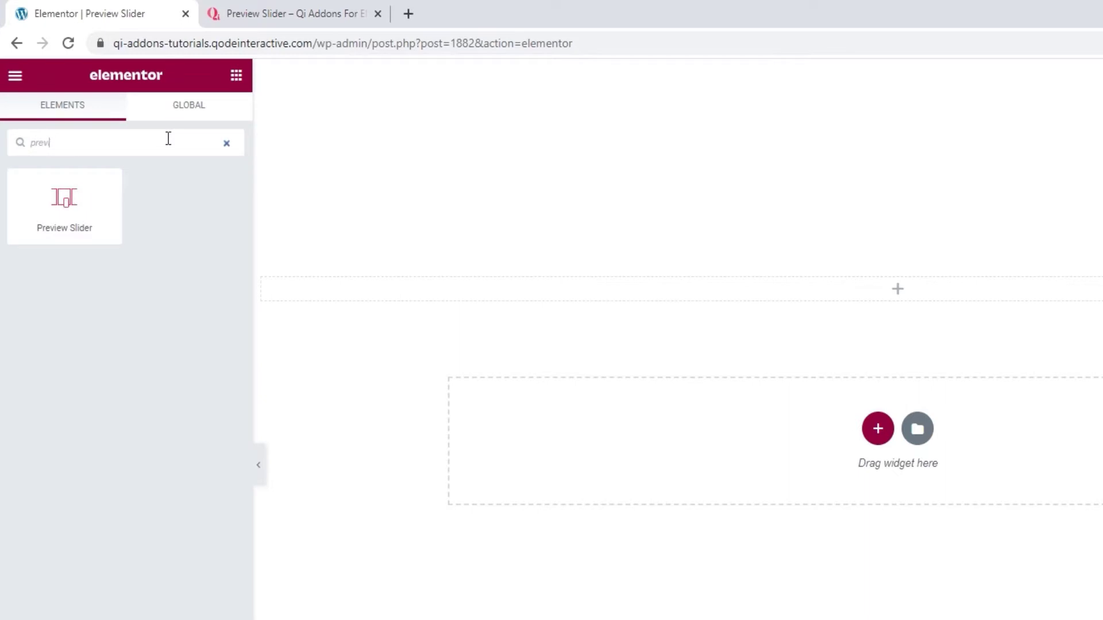
text(iew)
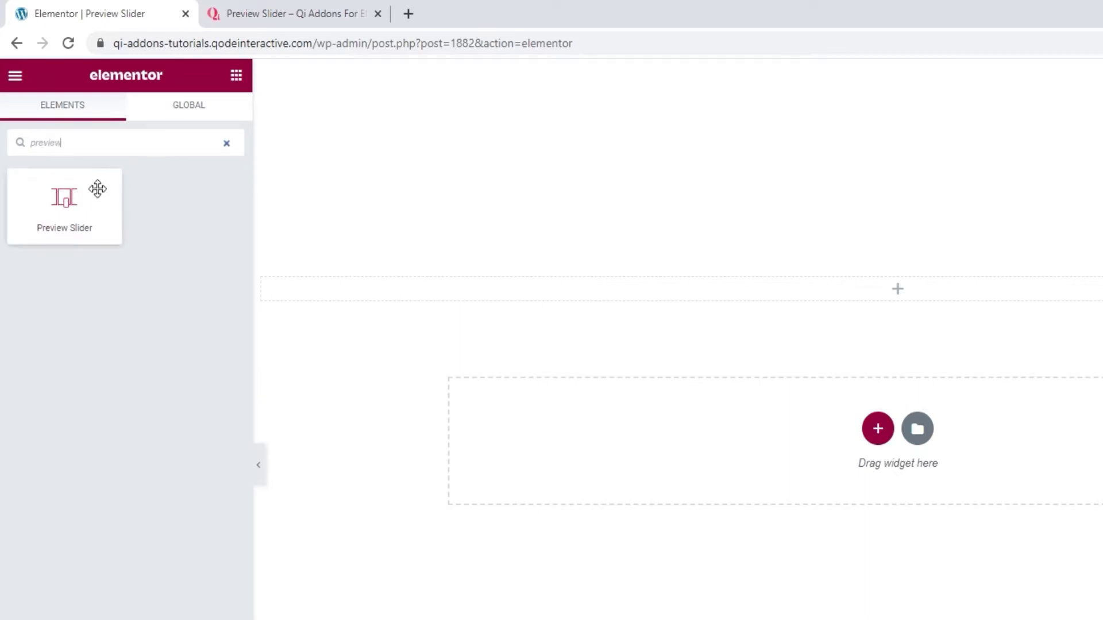
drag(98, 189, 468, 291)
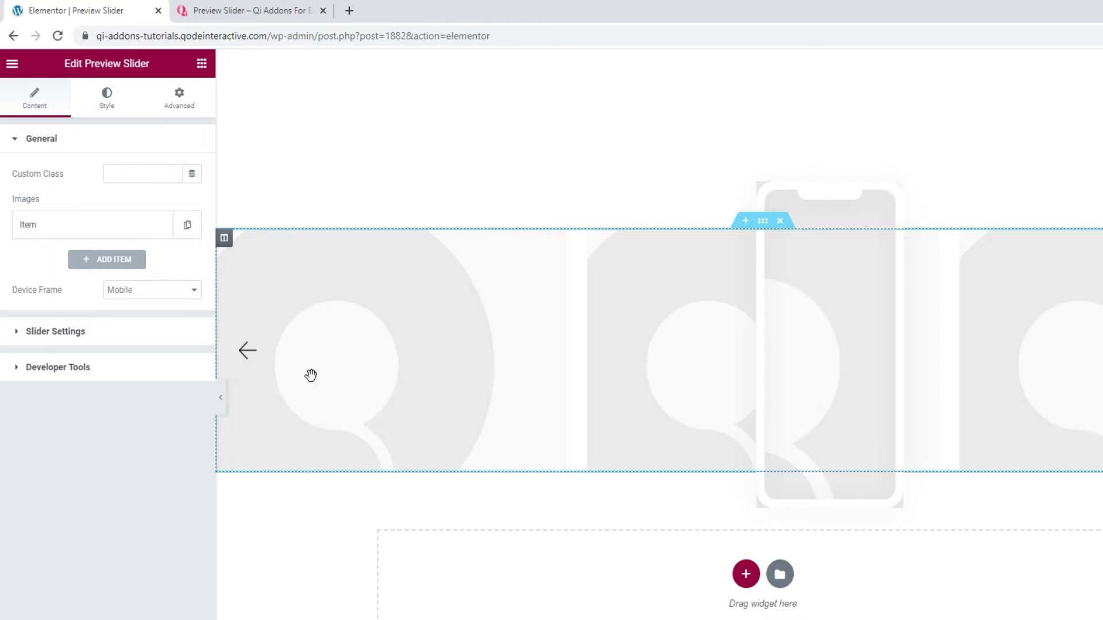
click(138, 291)
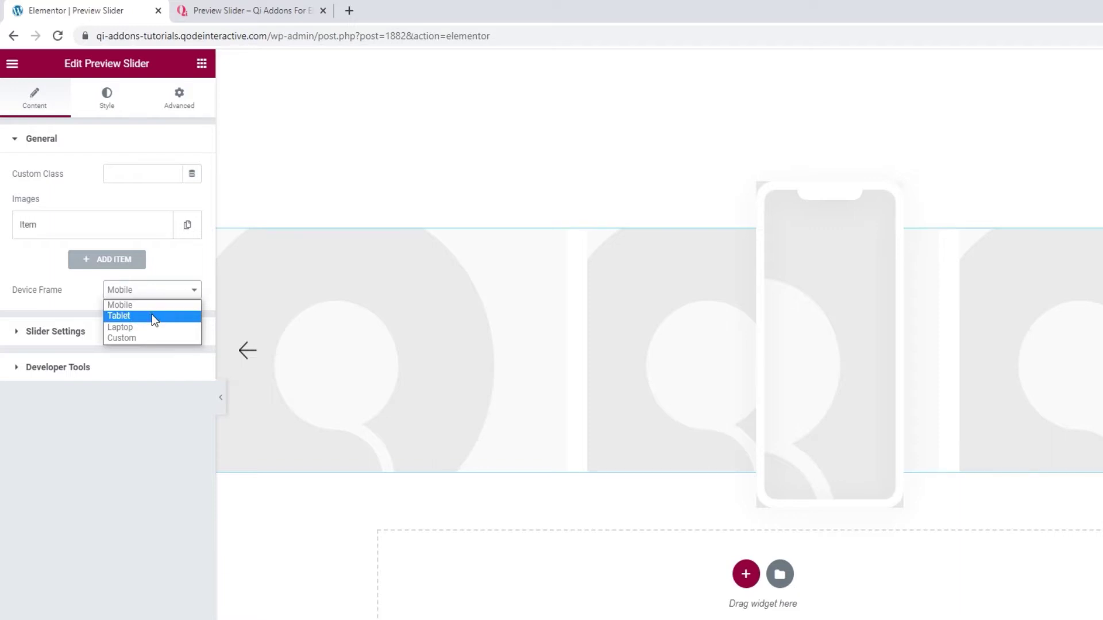
click(152, 316)
click(150, 292)
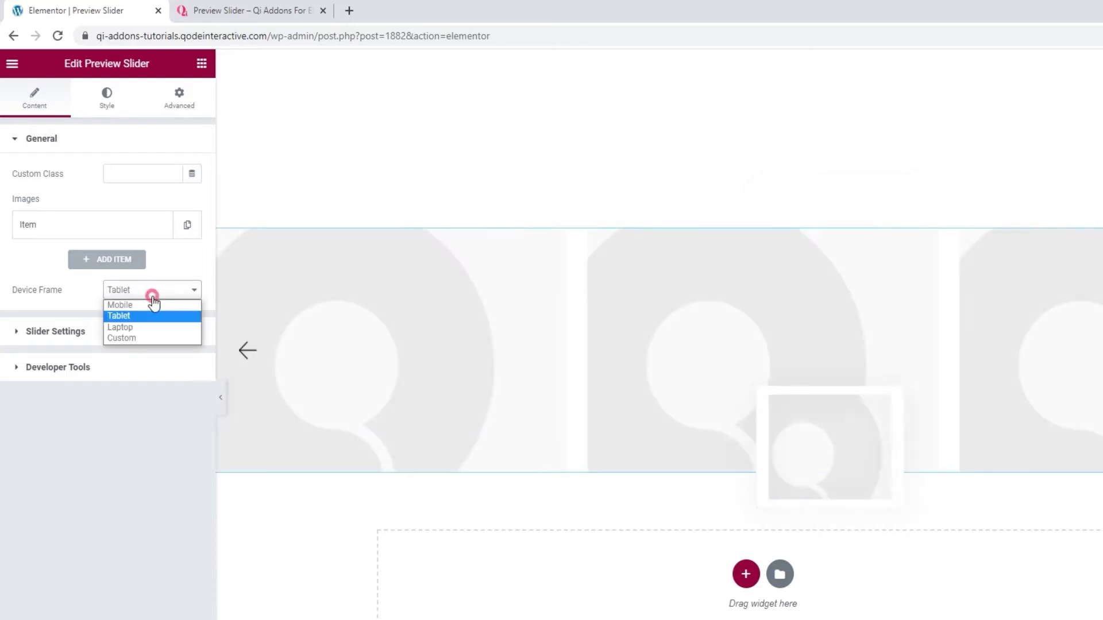
click(156, 329)
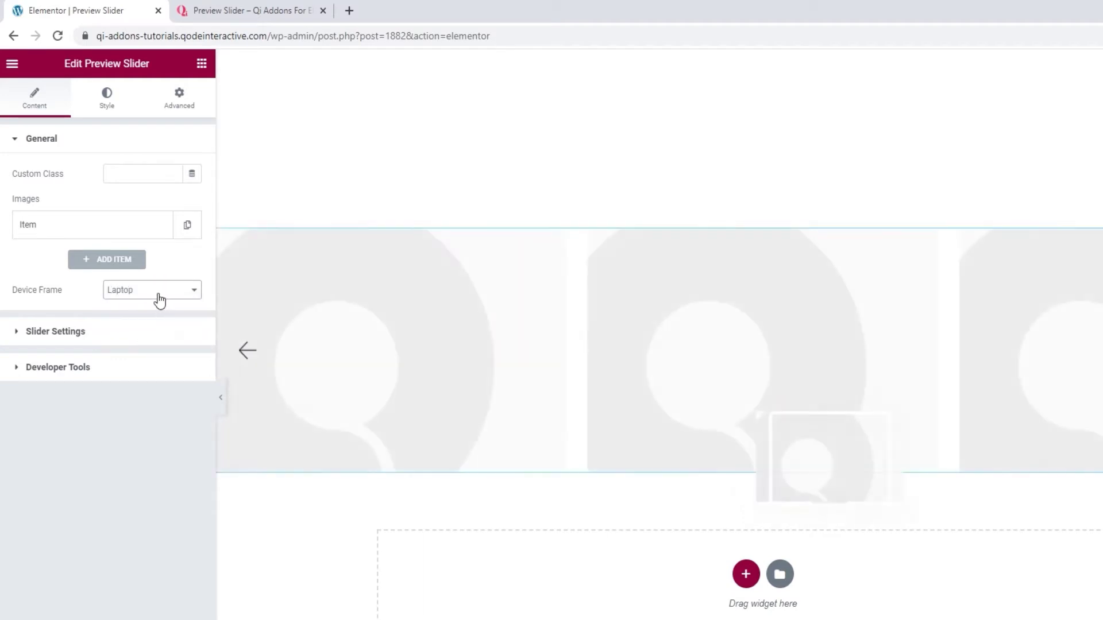
click(158, 294)
click(151, 339)
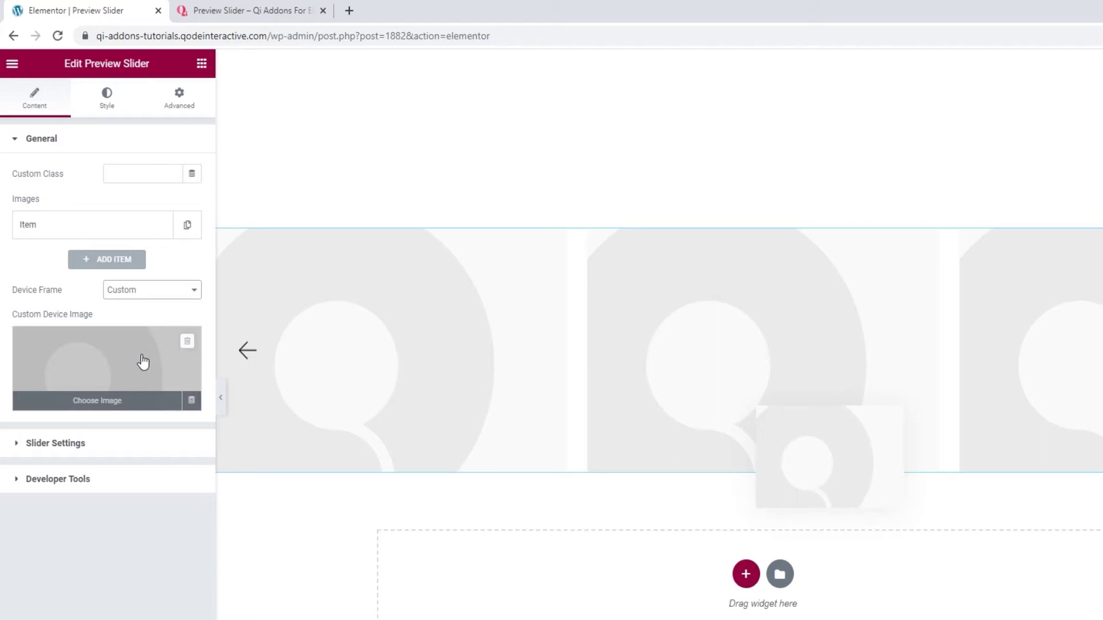
click(145, 293)
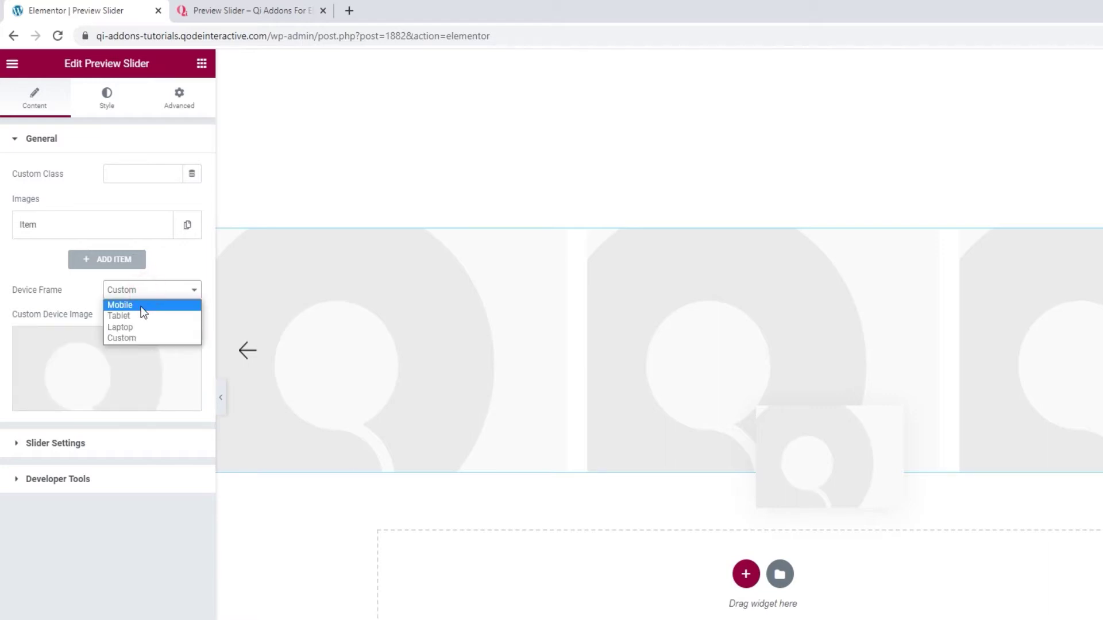
click(141, 305)
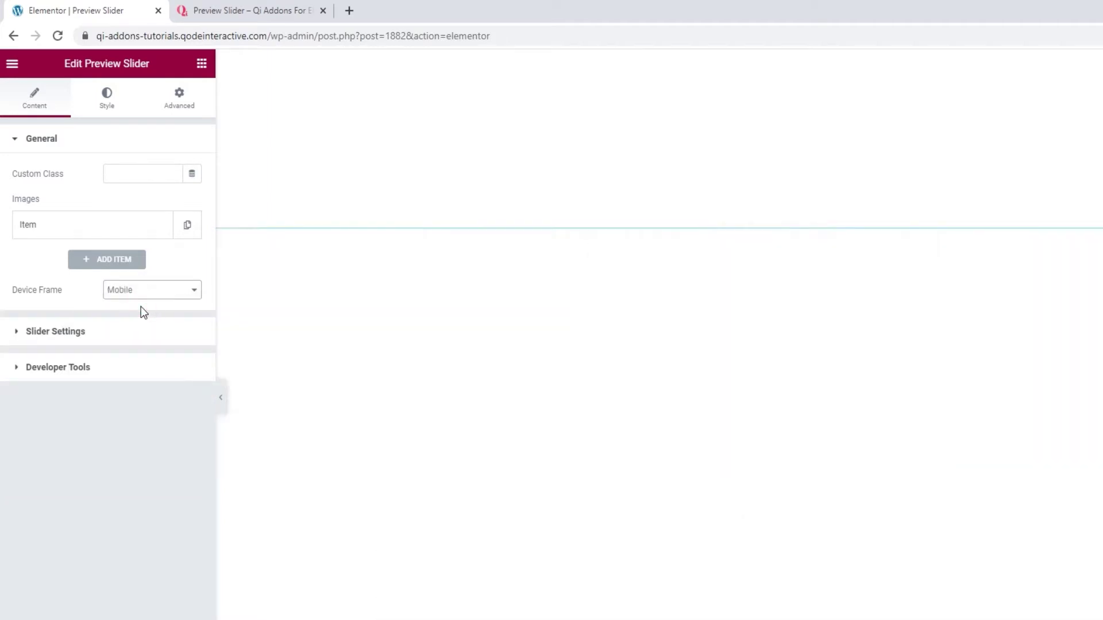
Step: Set the first slide's main image to the blue-and-yellow office photo
click(124, 233)
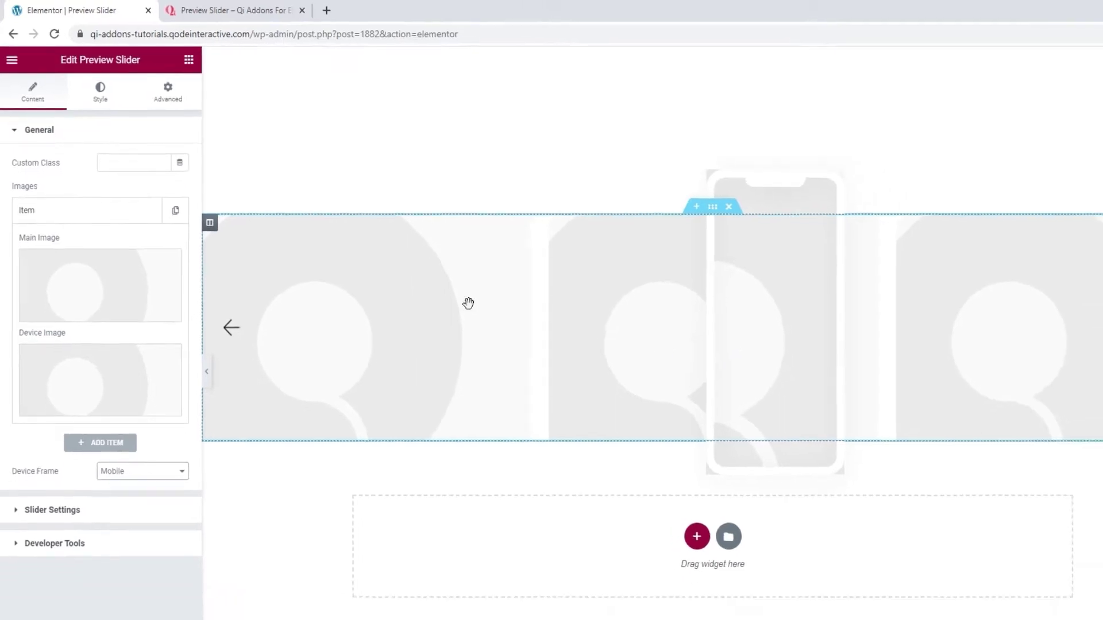
click(78, 295)
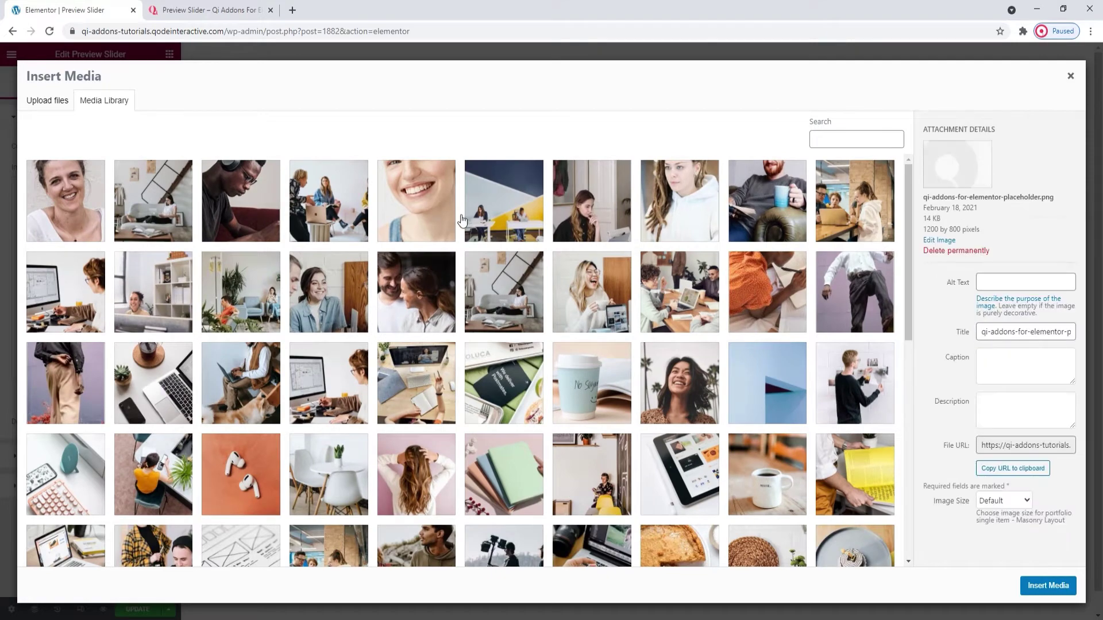
click(485, 208)
click(1041, 585)
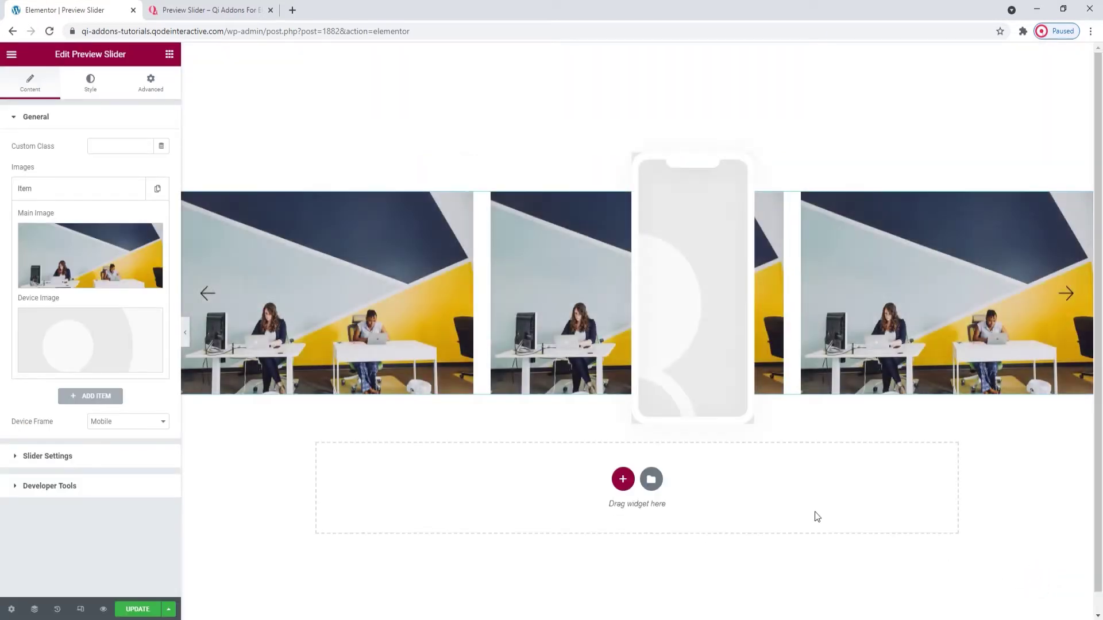
Step: Set the first slide's device image to the smiling woman photo and add a second slide
mouse_move(131, 320)
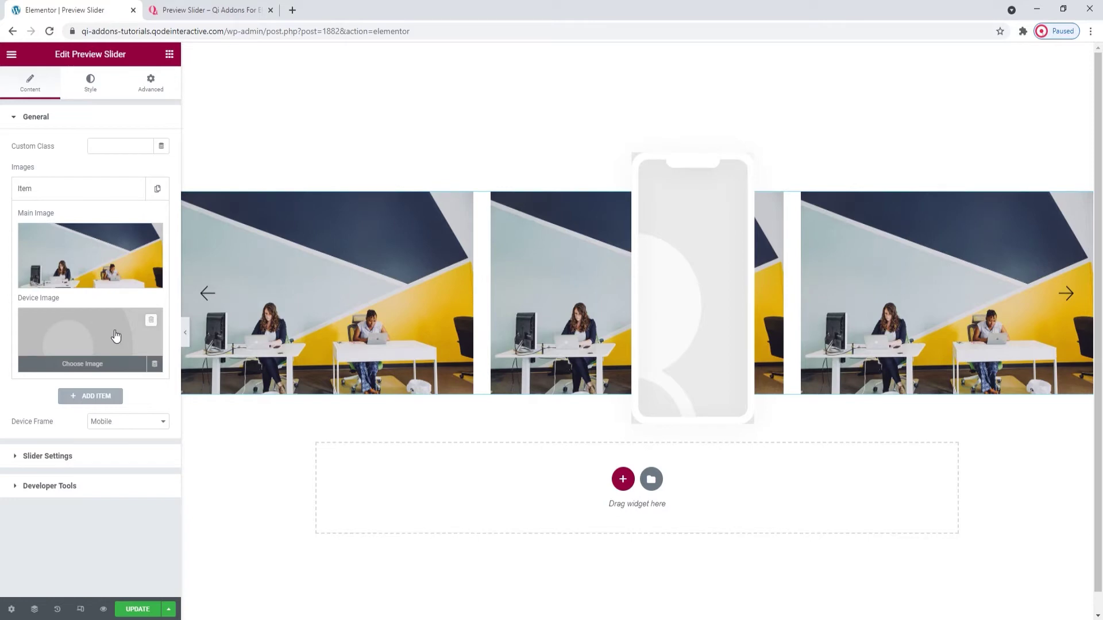
click(115, 336)
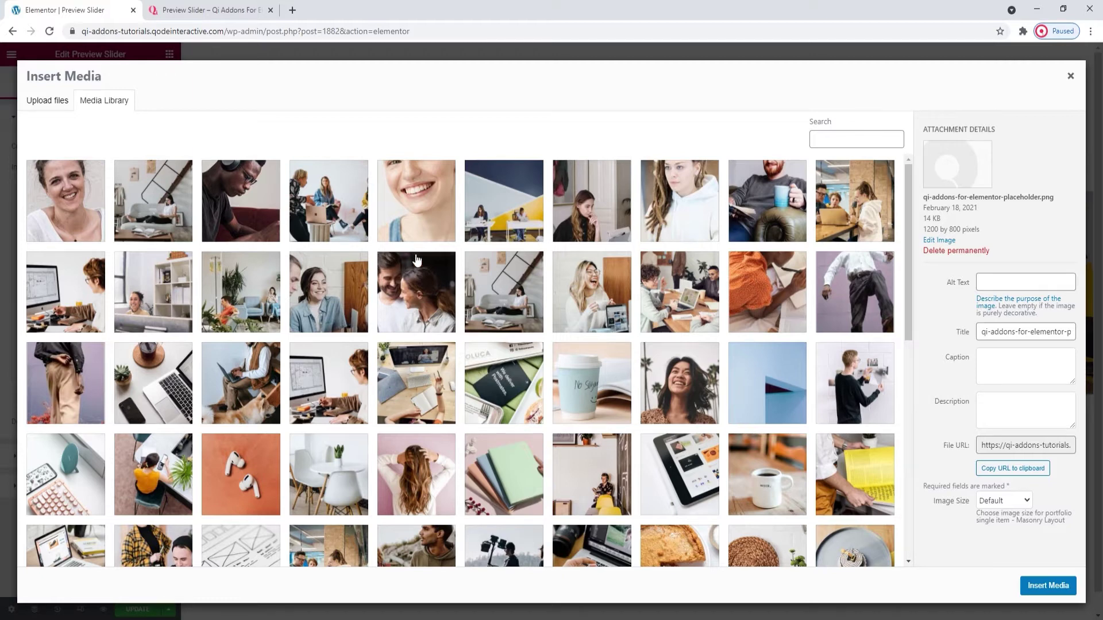
click(448, 214)
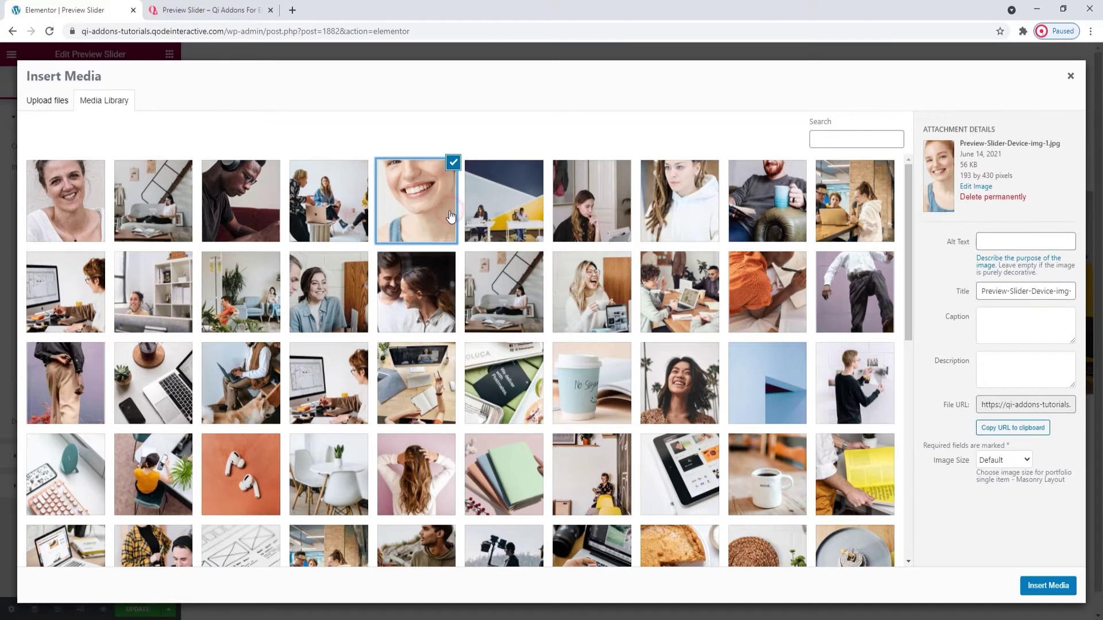
click(1028, 581)
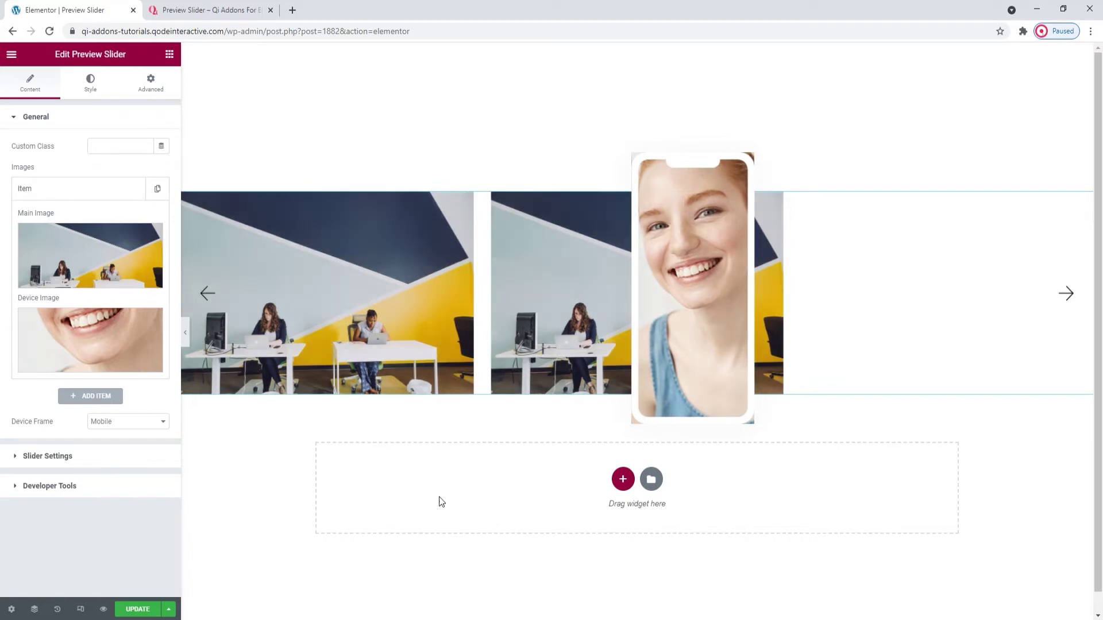
click(105, 397)
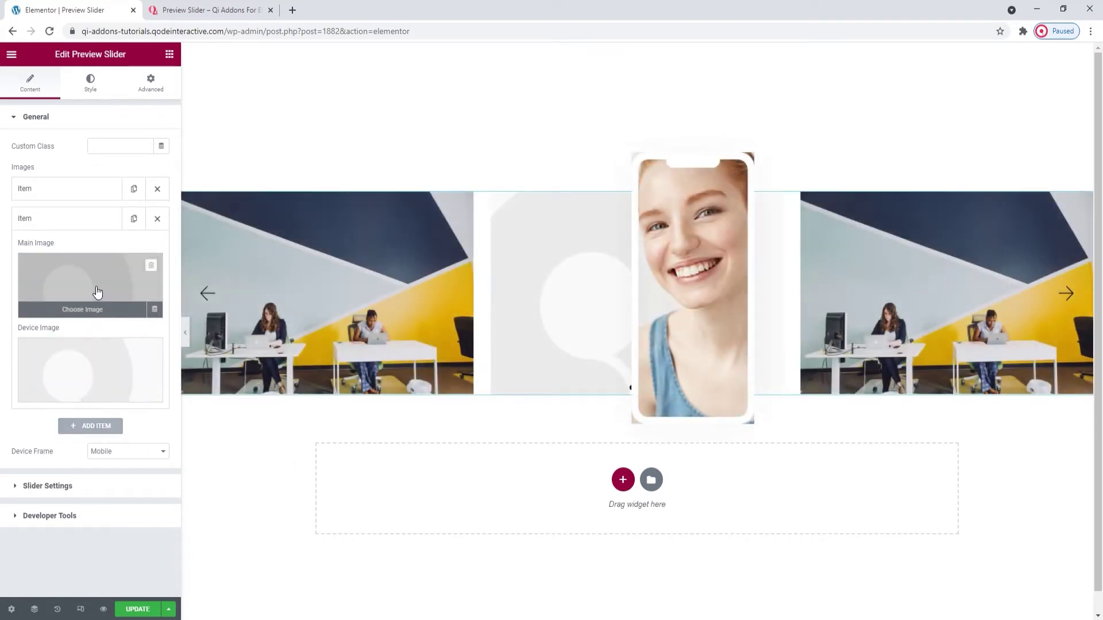
Step: Give the second slide the people-around-a-laptop main image and the man-with-headphones device image
click(95, 290)
click(314, 204)
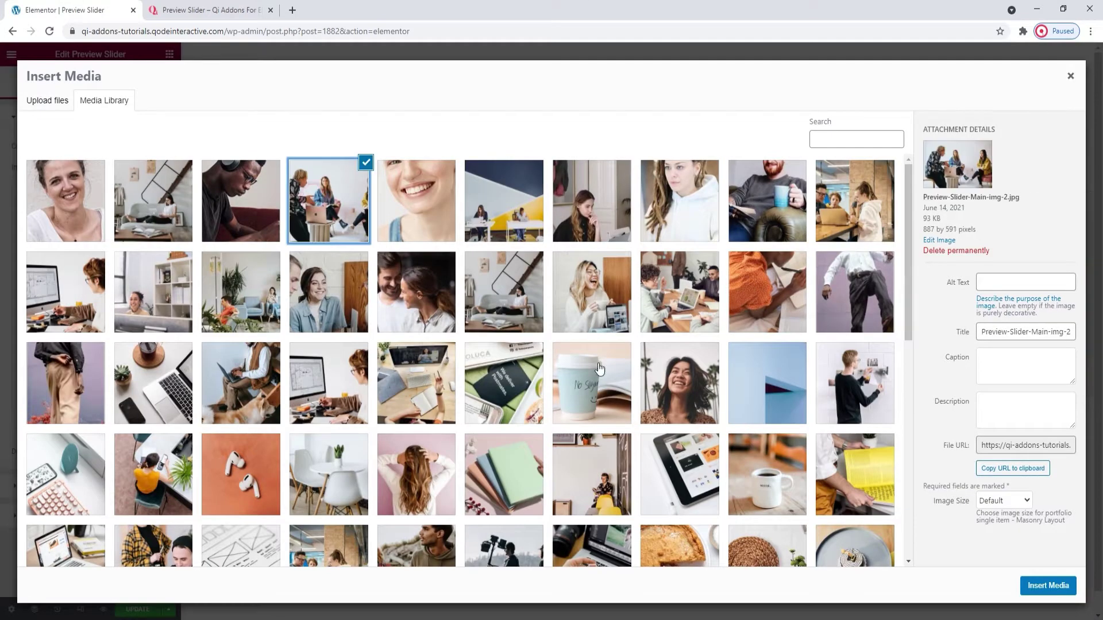
click(1037, 584)
click(133, 375)
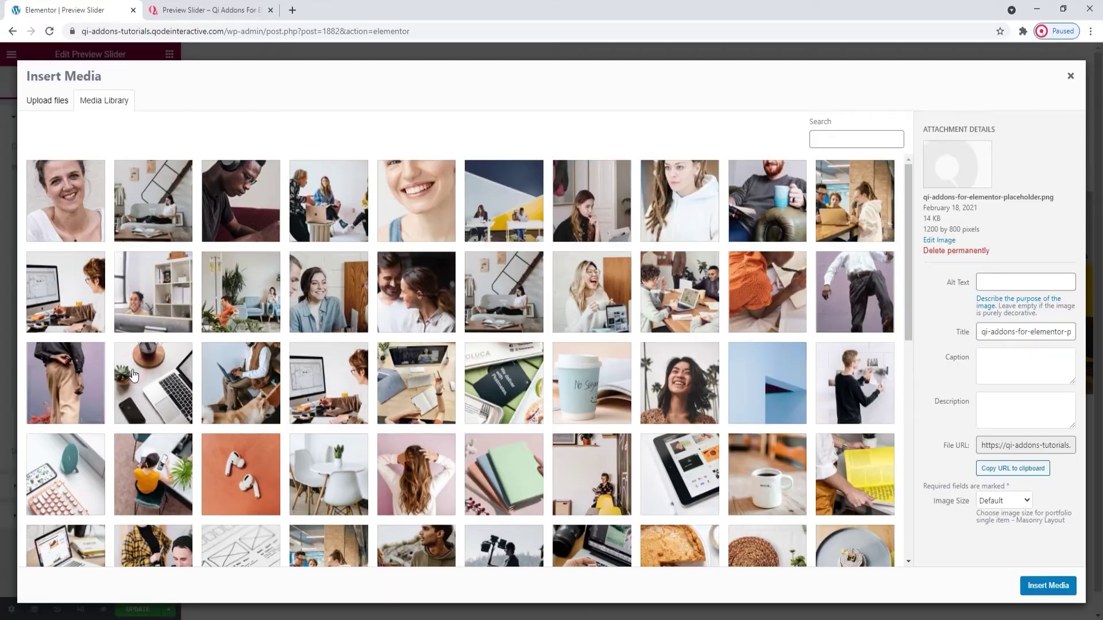
click(238, 201)
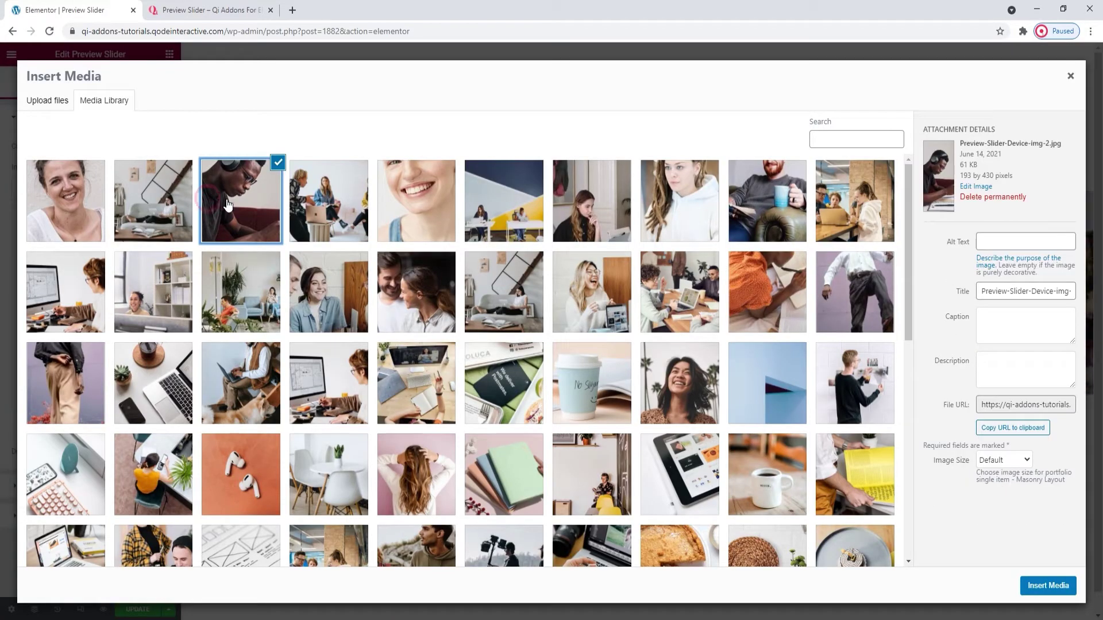
click(1030, 588)
Step: Add a third slide with a living-room main image and a smiling-woman portrait device image, then collapse it
click(114, 428)
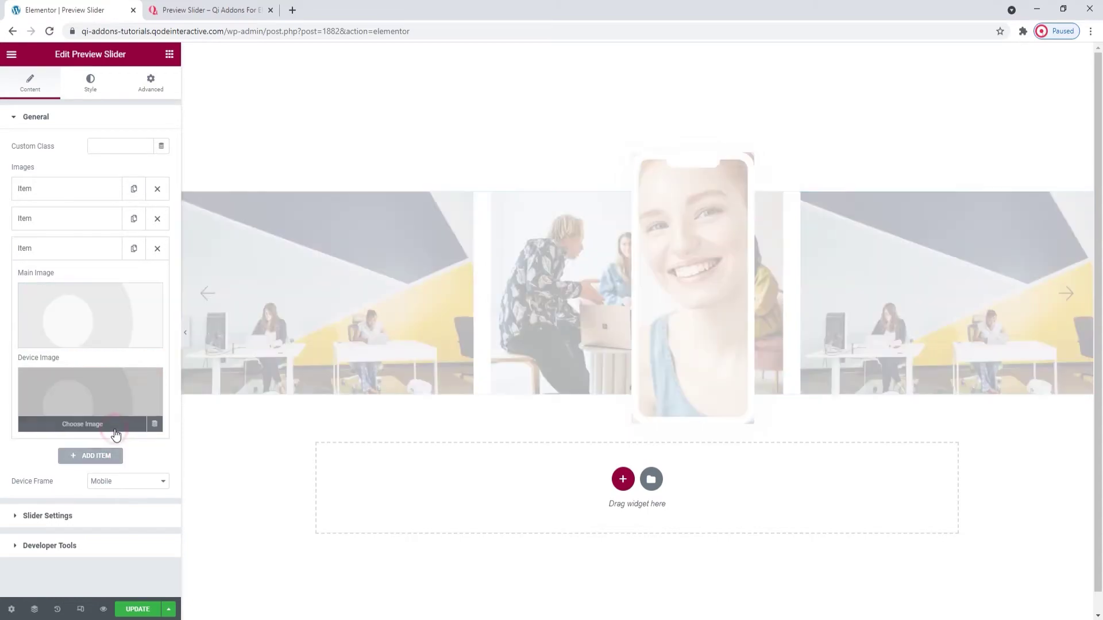
click(107, 309)
click(153, 201)
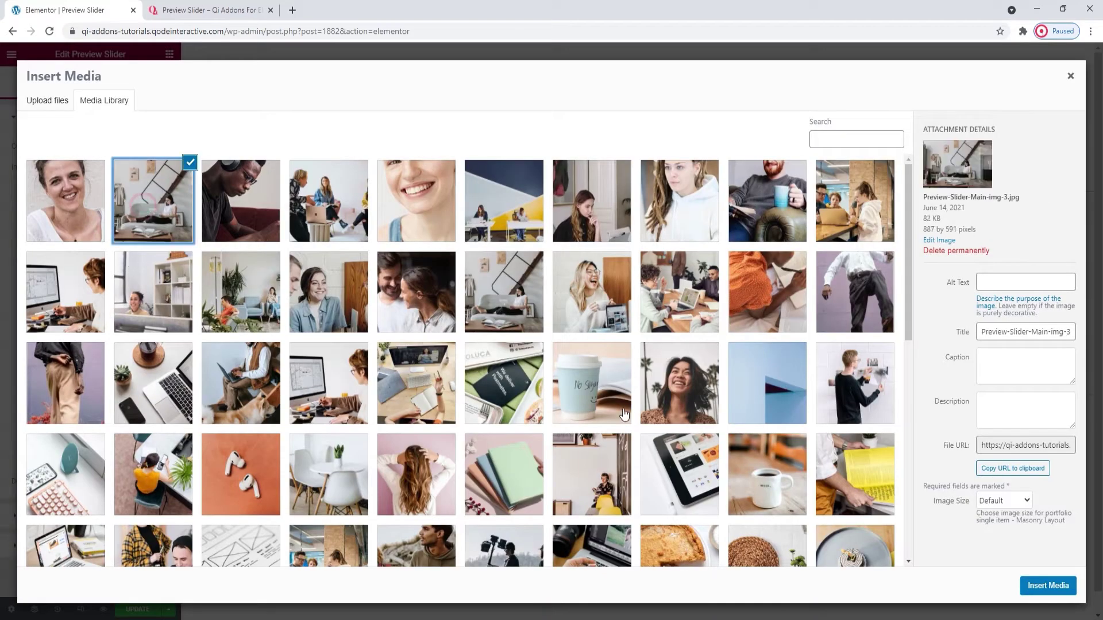
click(1028, 582)
click(105, 410)
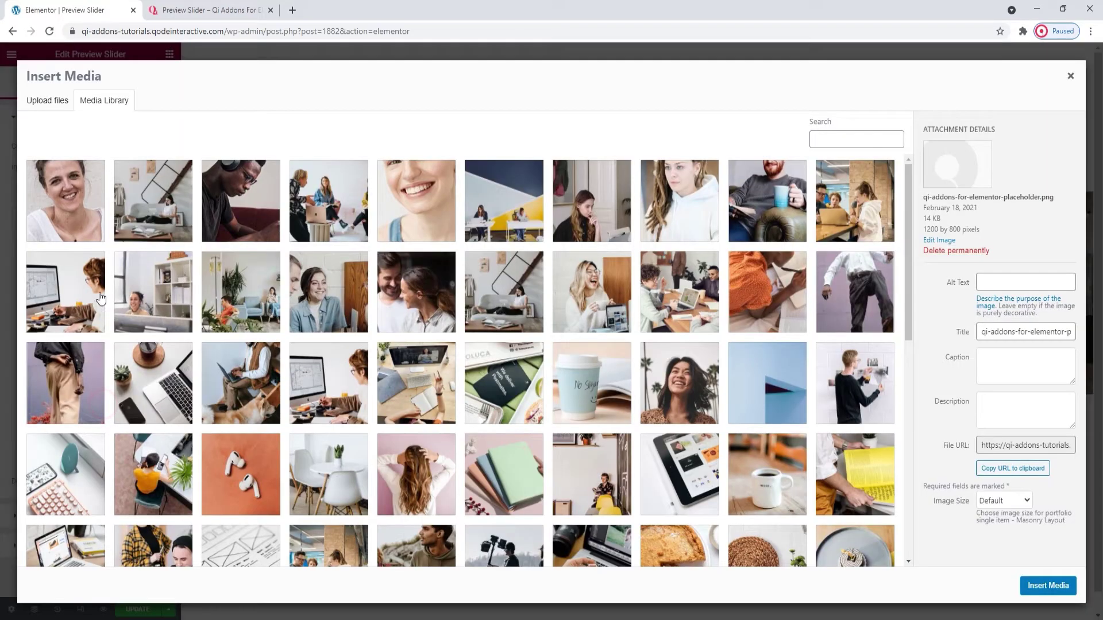
click(86, 230)
click(1031, 586)
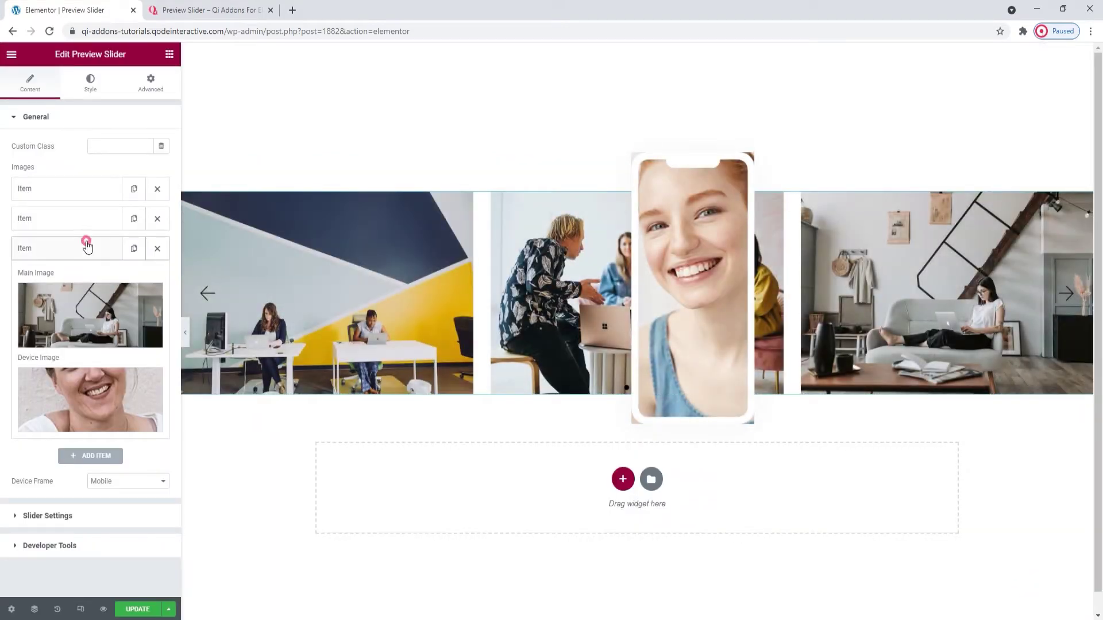
click(87, 247)
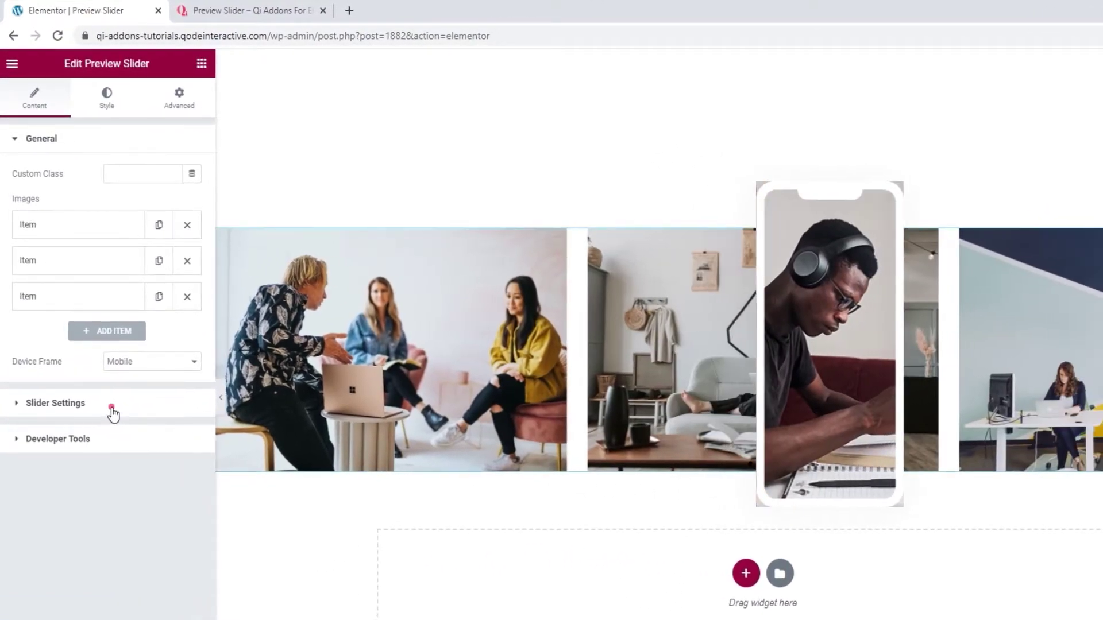
Step: Set Enable Centered Slides to Yes in the Slider Settings
click(112, 409)
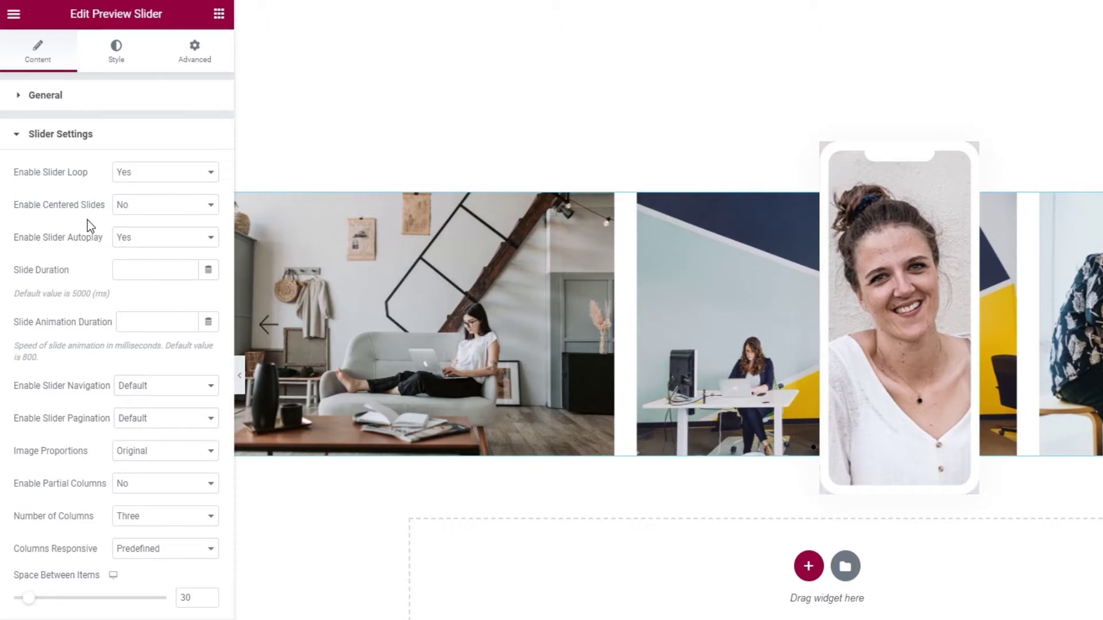
click(131, 211)
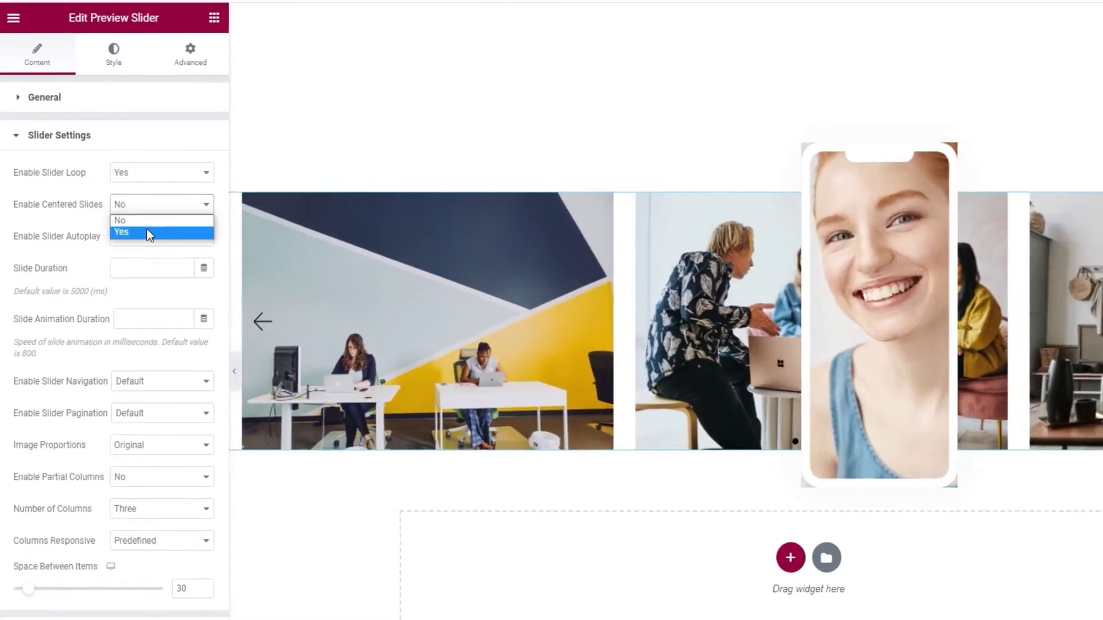
click(146, 231)
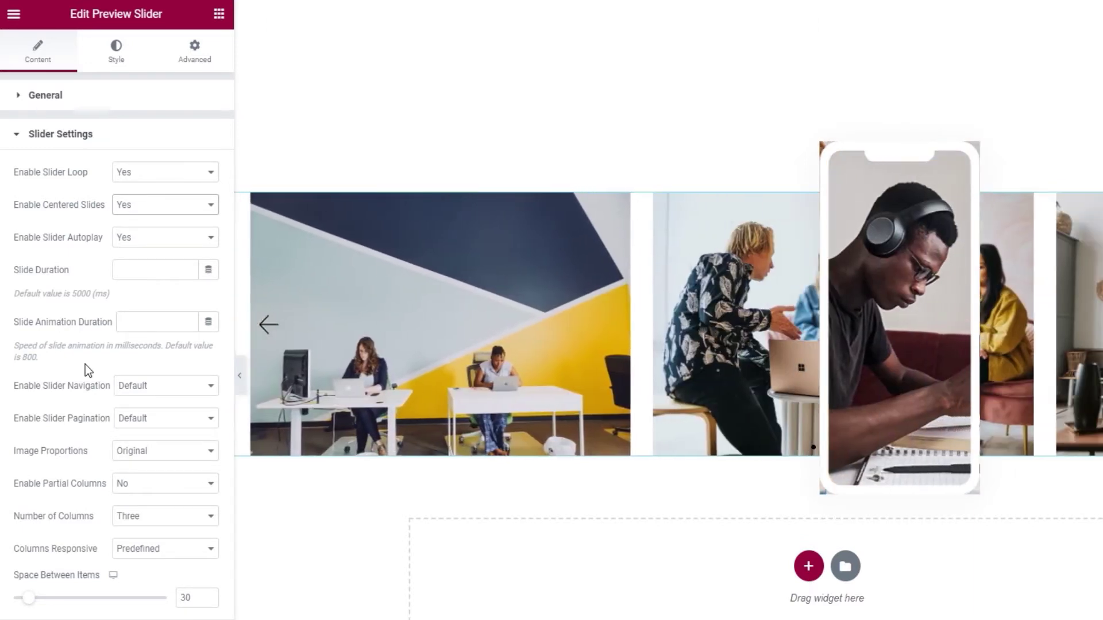
Step: Set Enable Slider Navigation to No and keep image proportions at Original
click(142, 386)
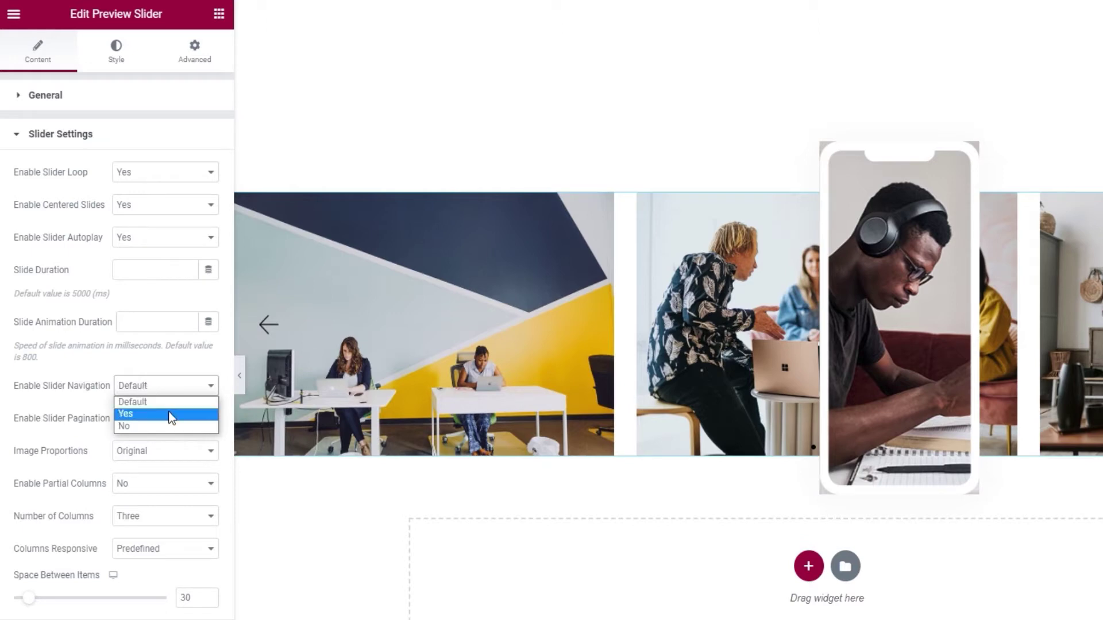
click(174, 427)
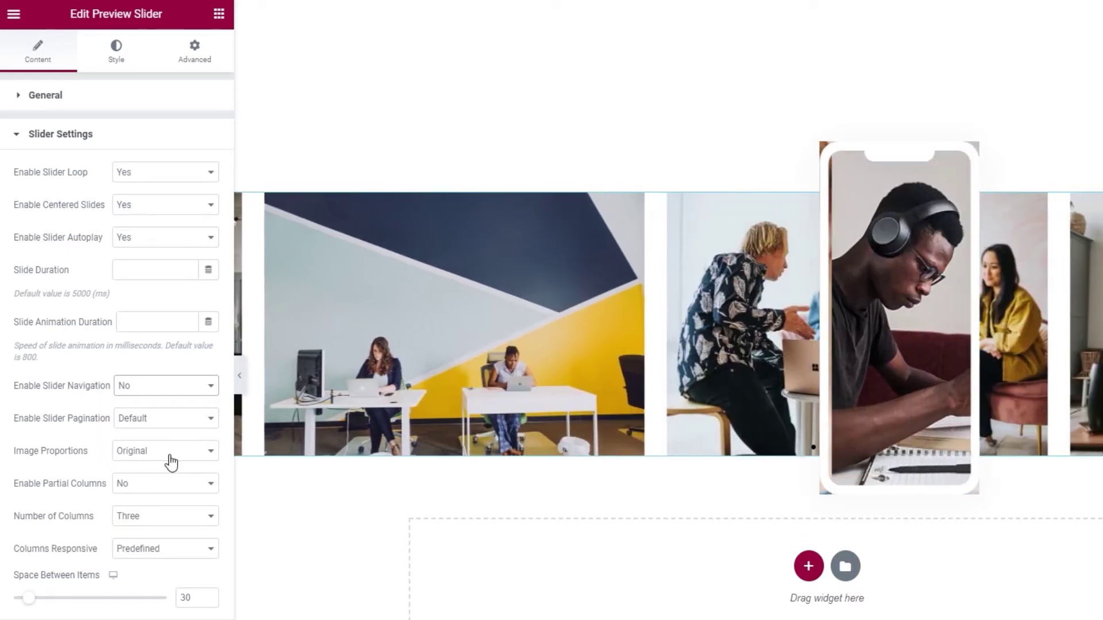
click(171, 462)
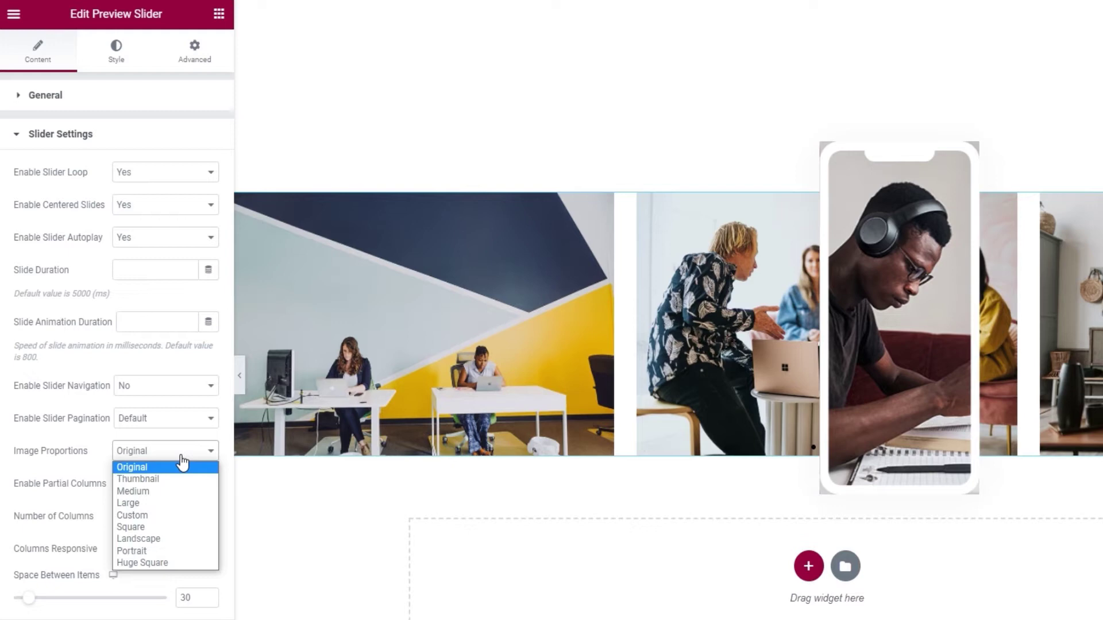
click(183, 465)
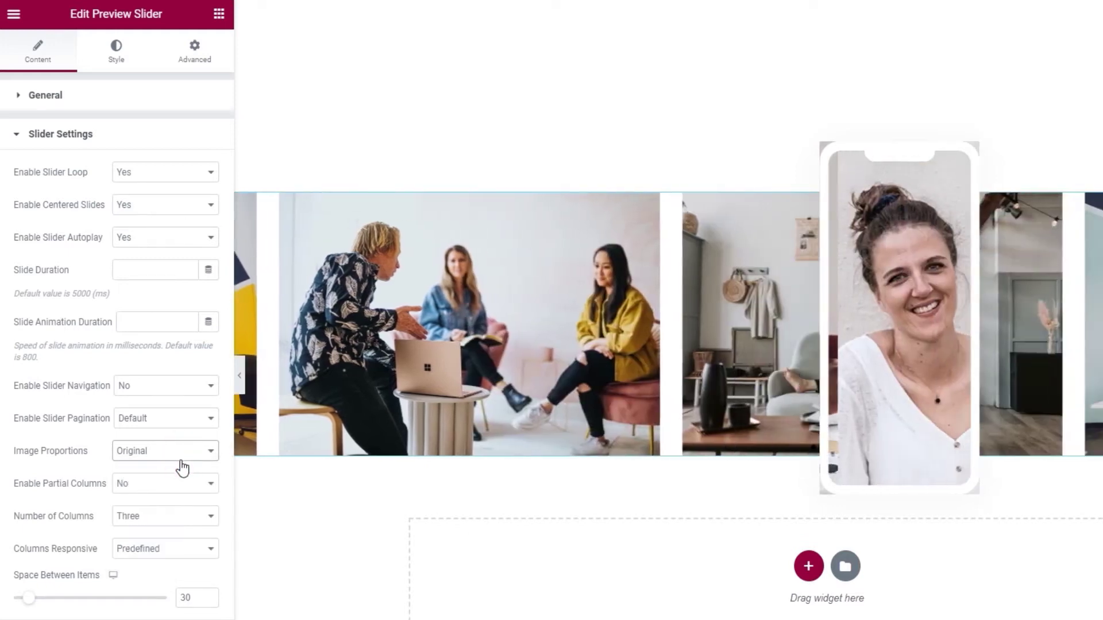
Step: Enable partial columns and set the Partial Columns Value to 0.07
click(179, 484)
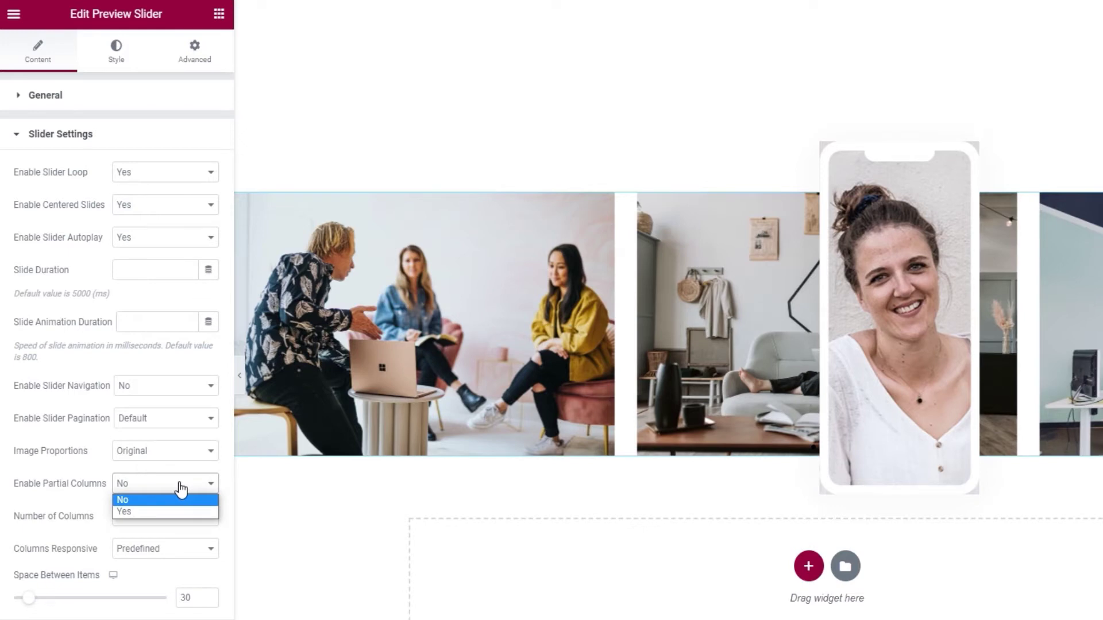
click(164, 512)
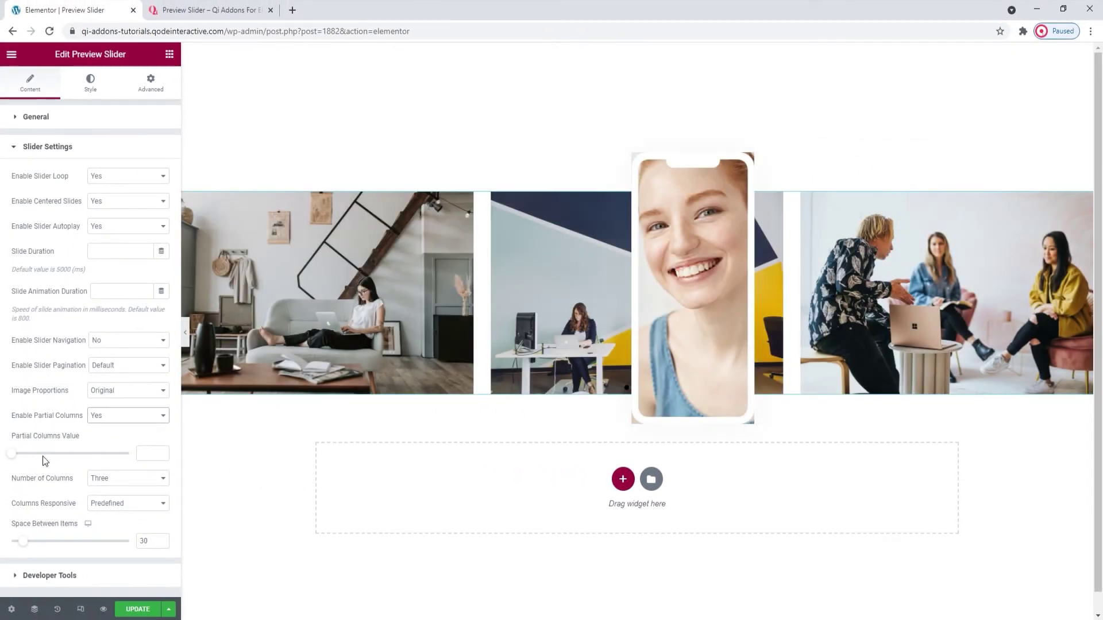
drag(12, 457, 55, 457)
drag(146, 456, 154, 456)
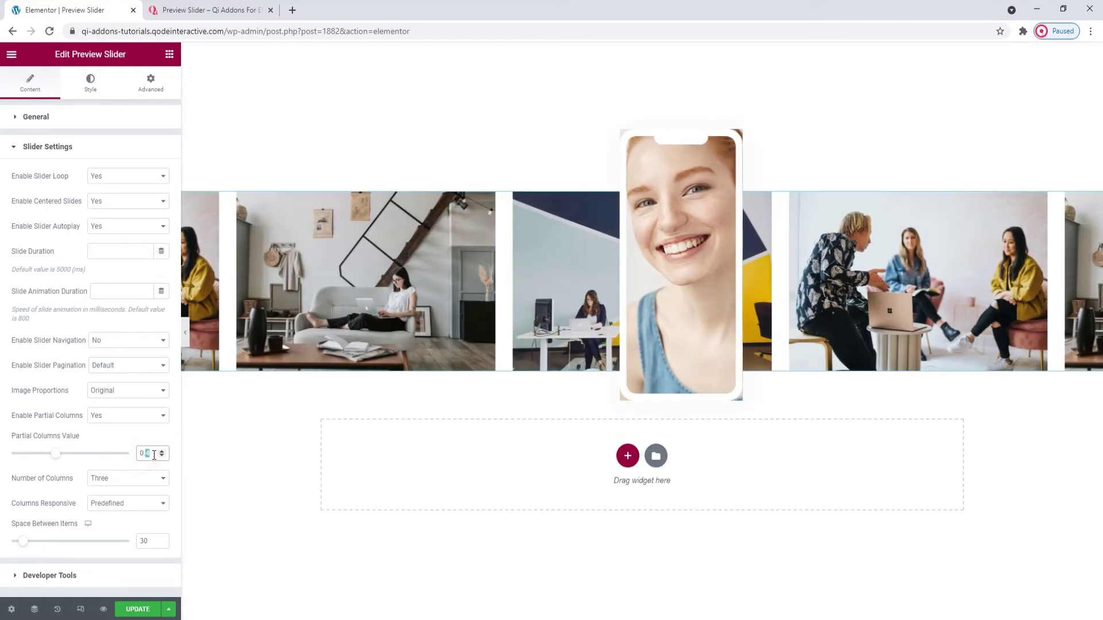
text(07)
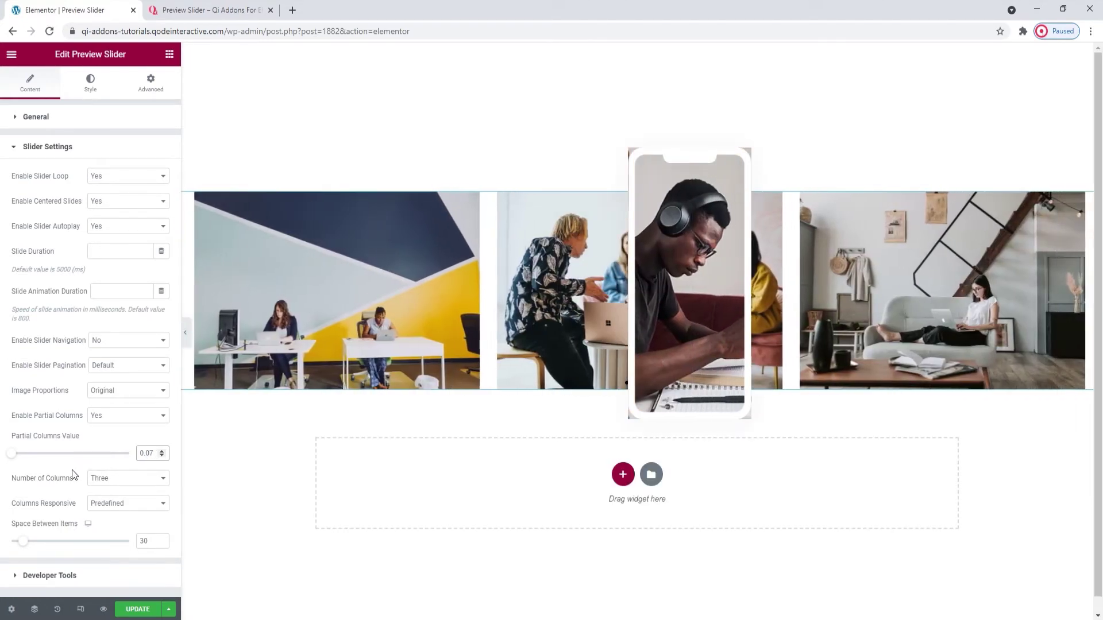
Step: Set the Number of Columns to Two
click(140, 481)
click(138, 500)
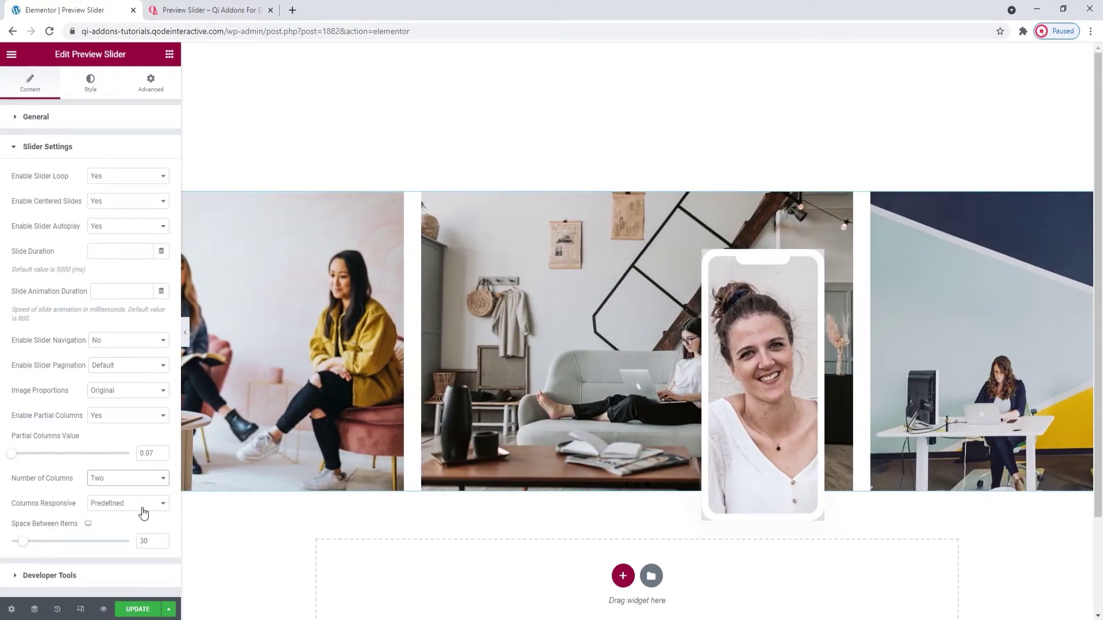
click(143, 509)
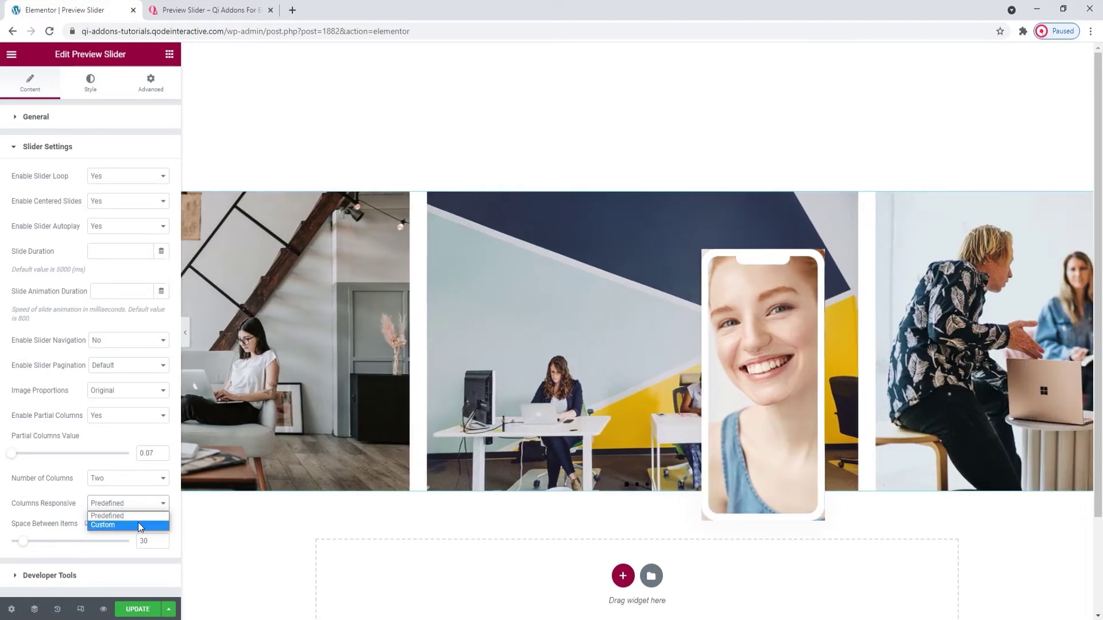
Step: Switch Columns Responsive to Custom, using two columns for 1367–1440px and 1025–1366px
click(139, 524)
scroll(119, 487, down, 3)
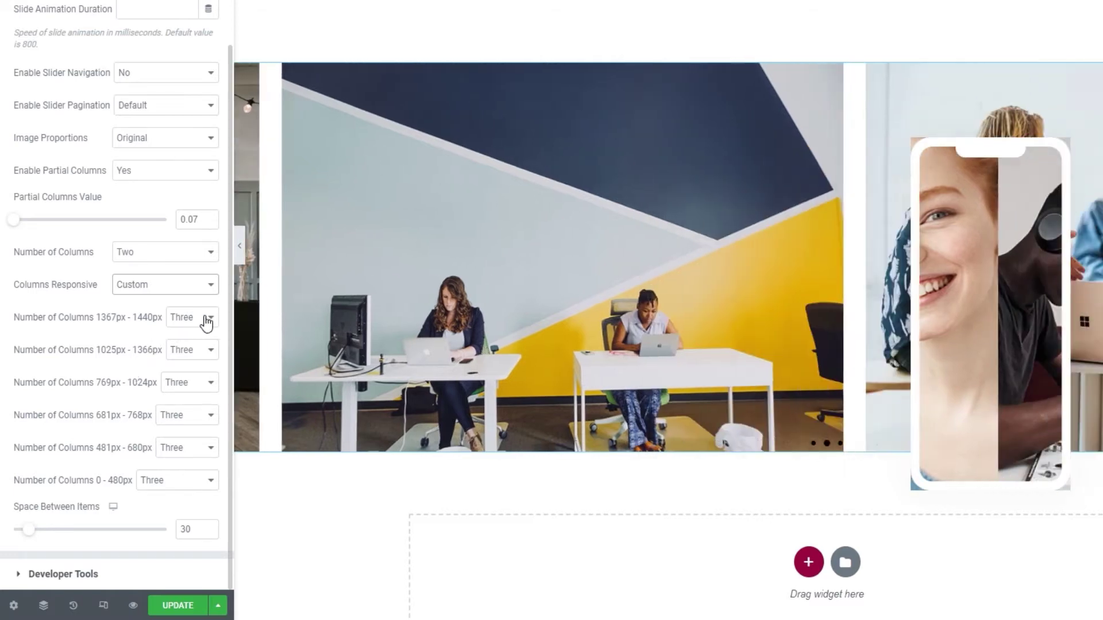
click(207, 318)
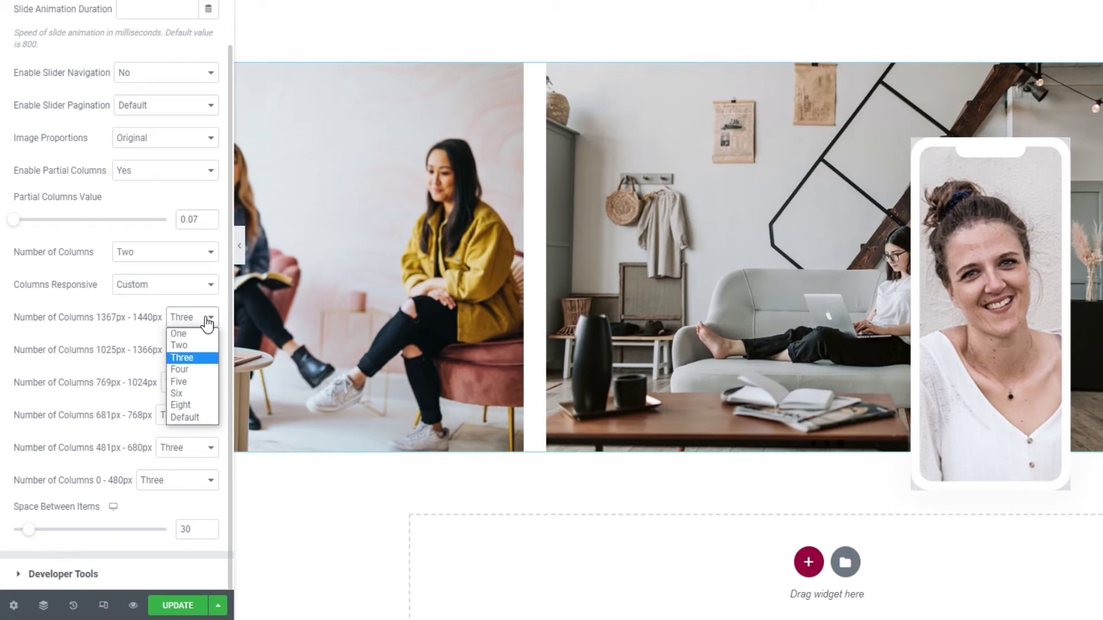
click(200, 343)
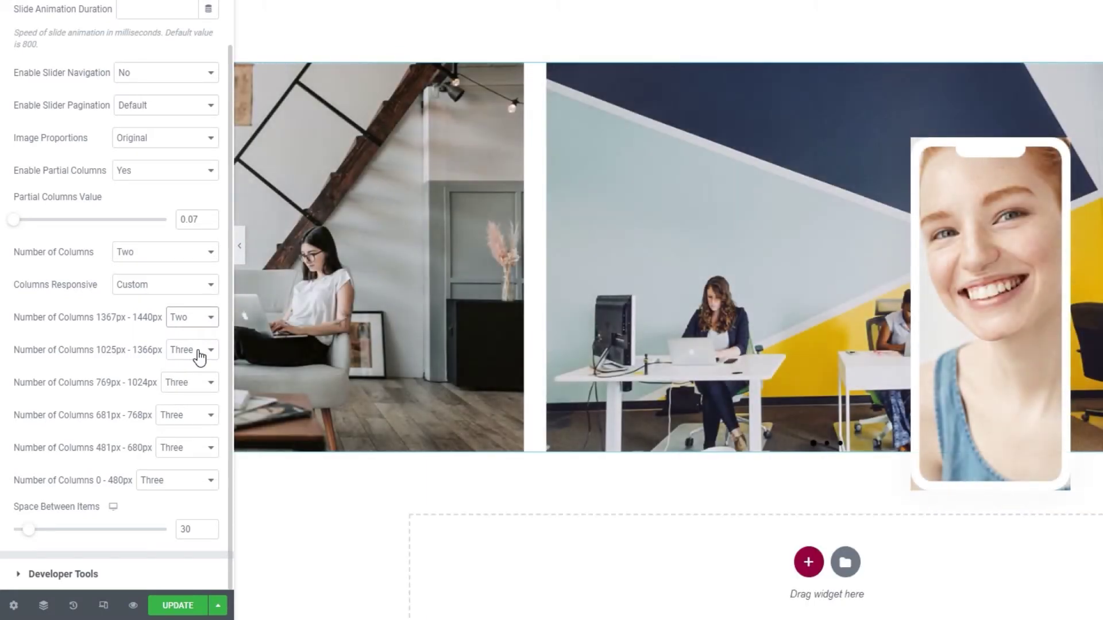
click(199, 351)
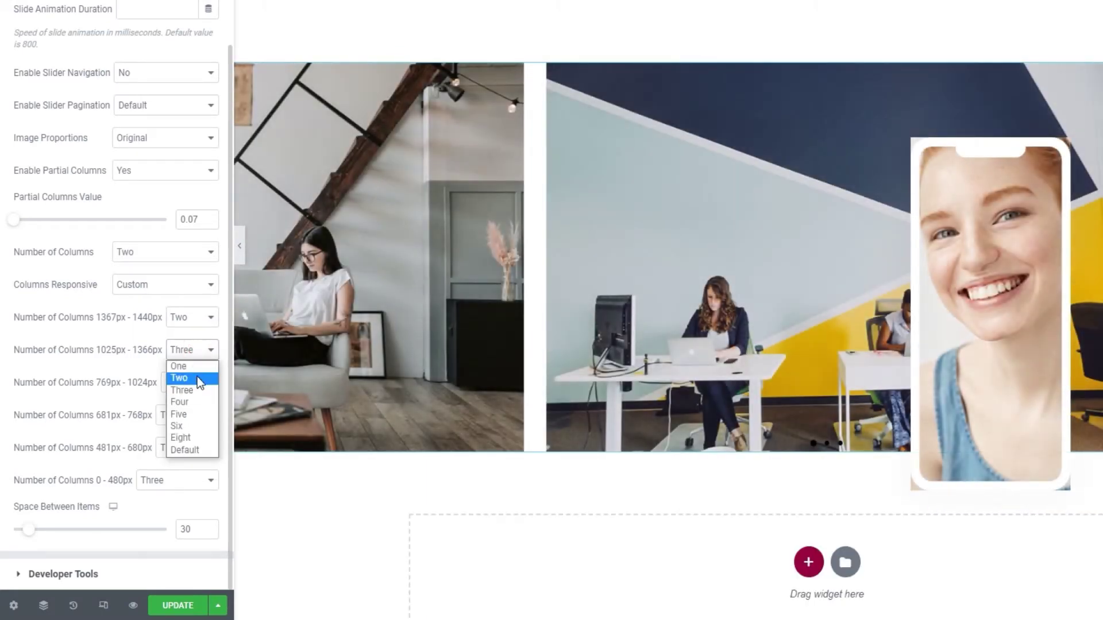
click(198, 378)
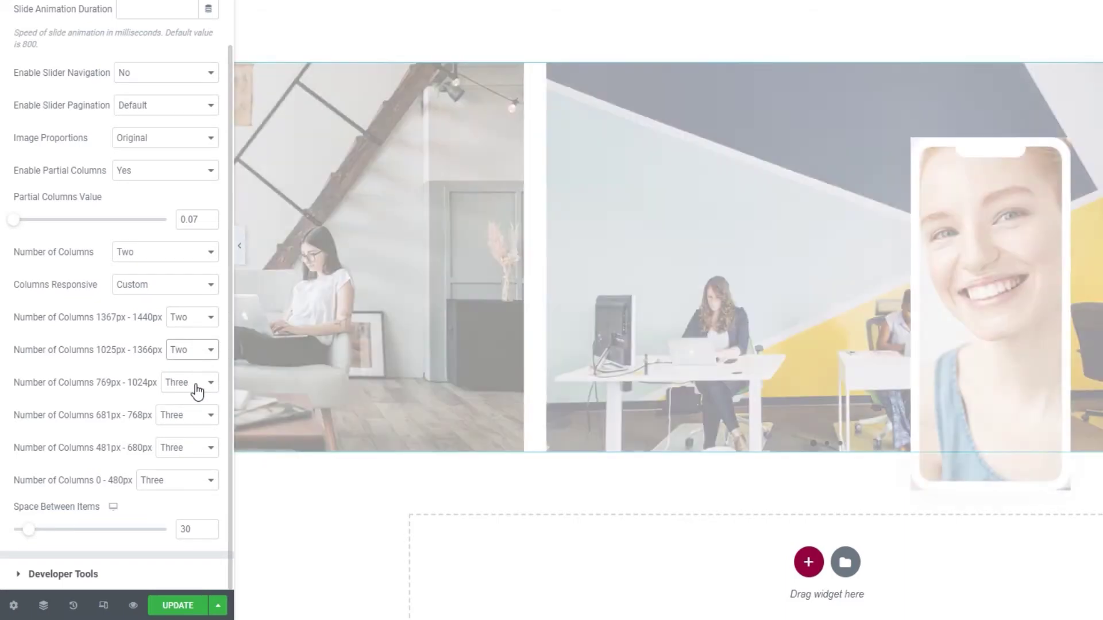
Step: Use two columns for 769–1024px and 681–768px, and one column for 481–680px and 0–480px
click(197, 391)
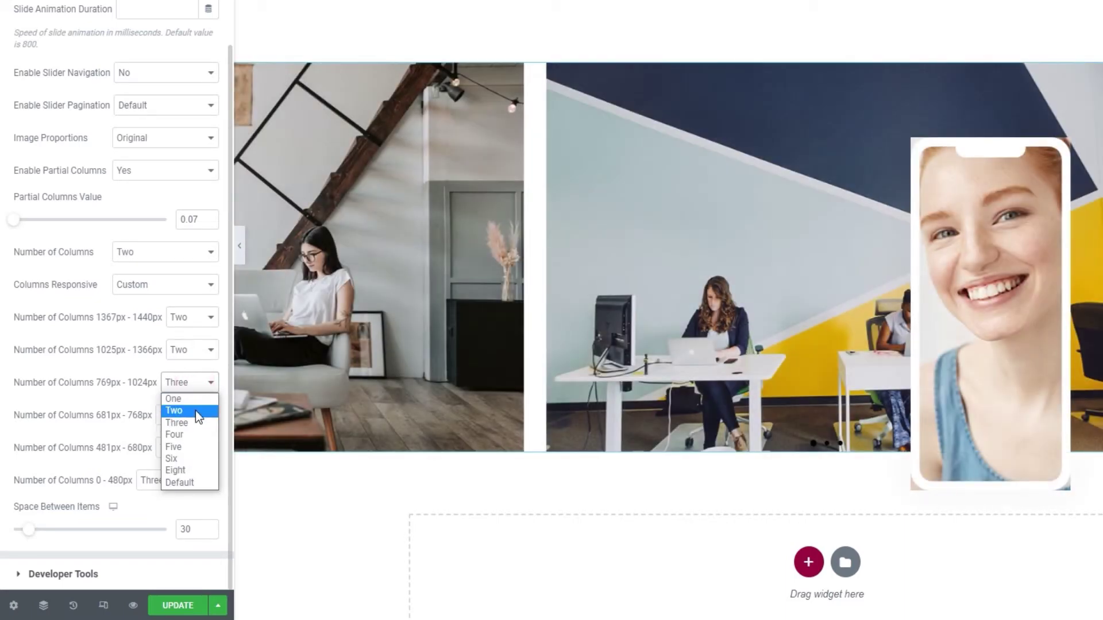
click(195, 411)
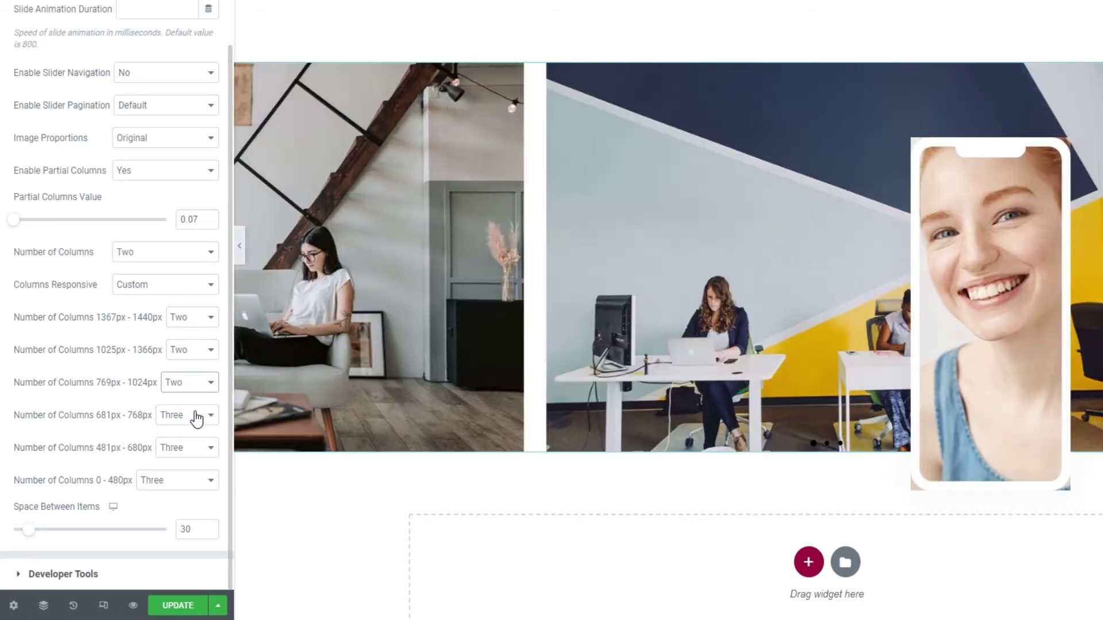
click(194, 416)
click(198, 442)
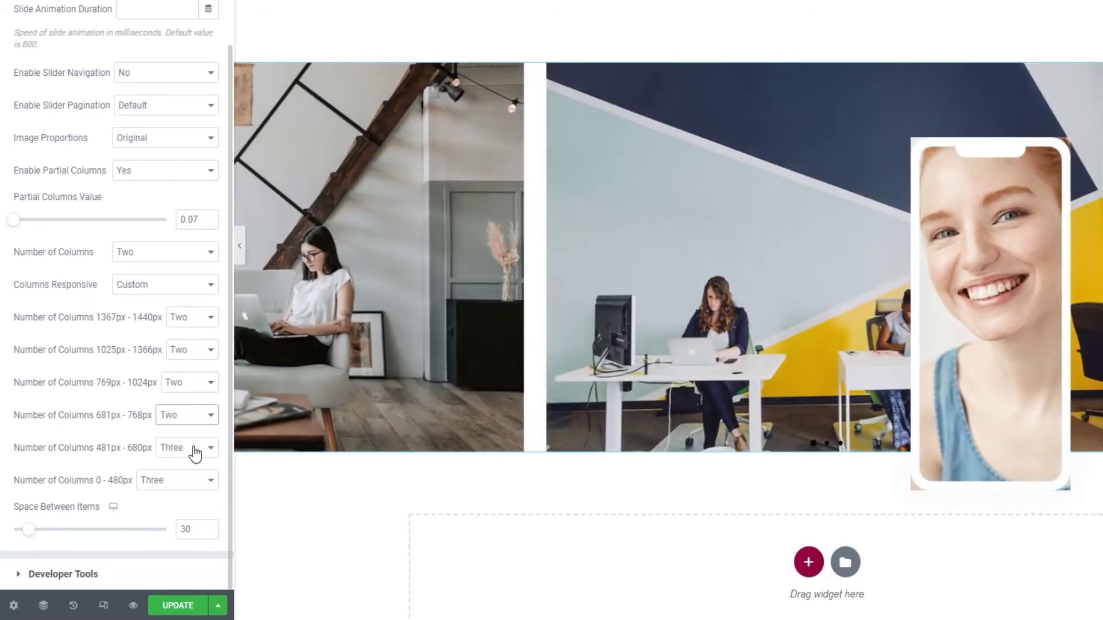
click(195, 454)
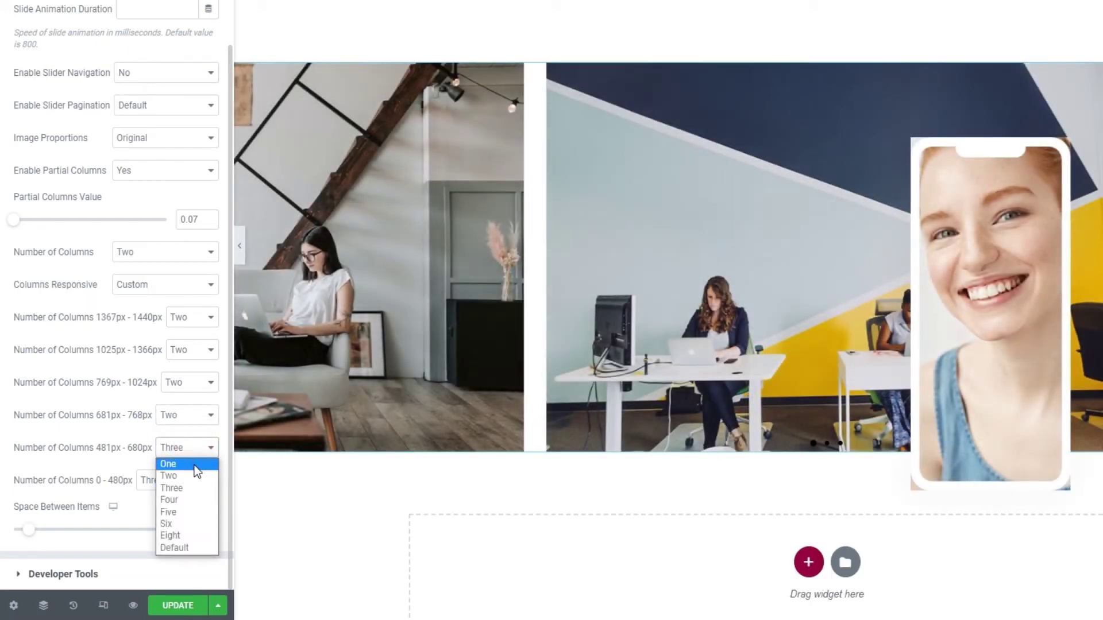
click(194, 465)
click(189, 485)
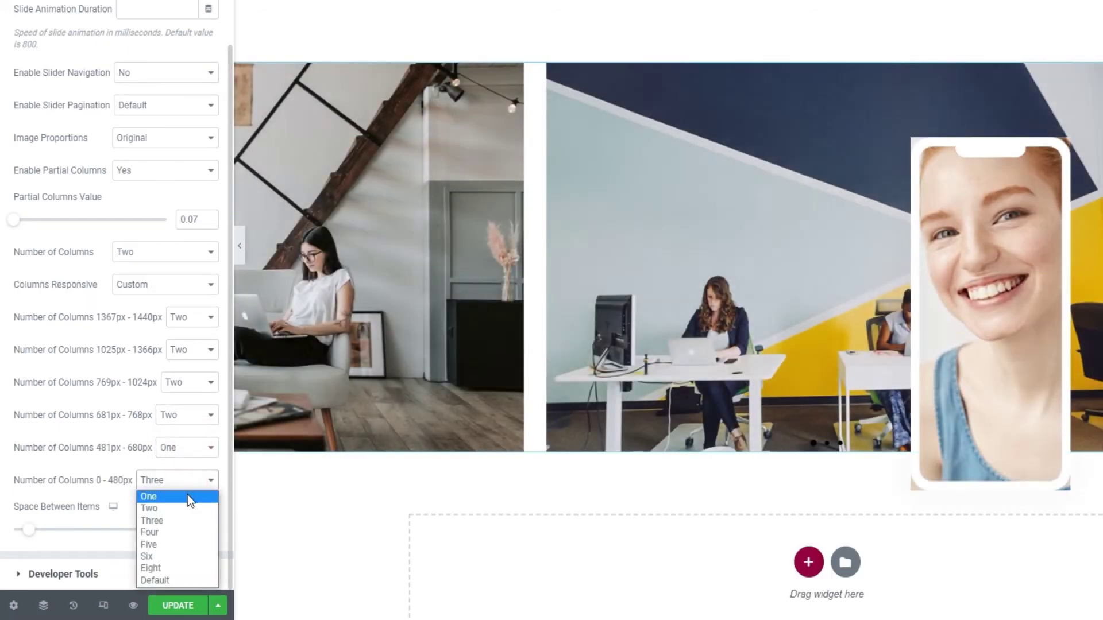
click(188, 495)
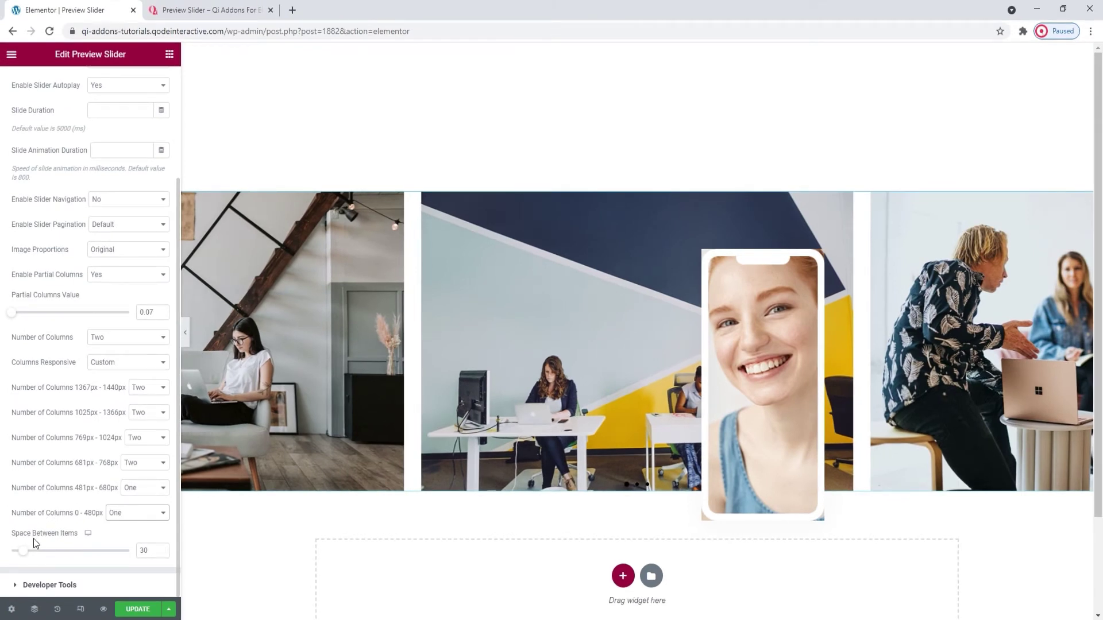
Step: Set the Space Between Items value to 115
drag(26, 555, 61, 560)
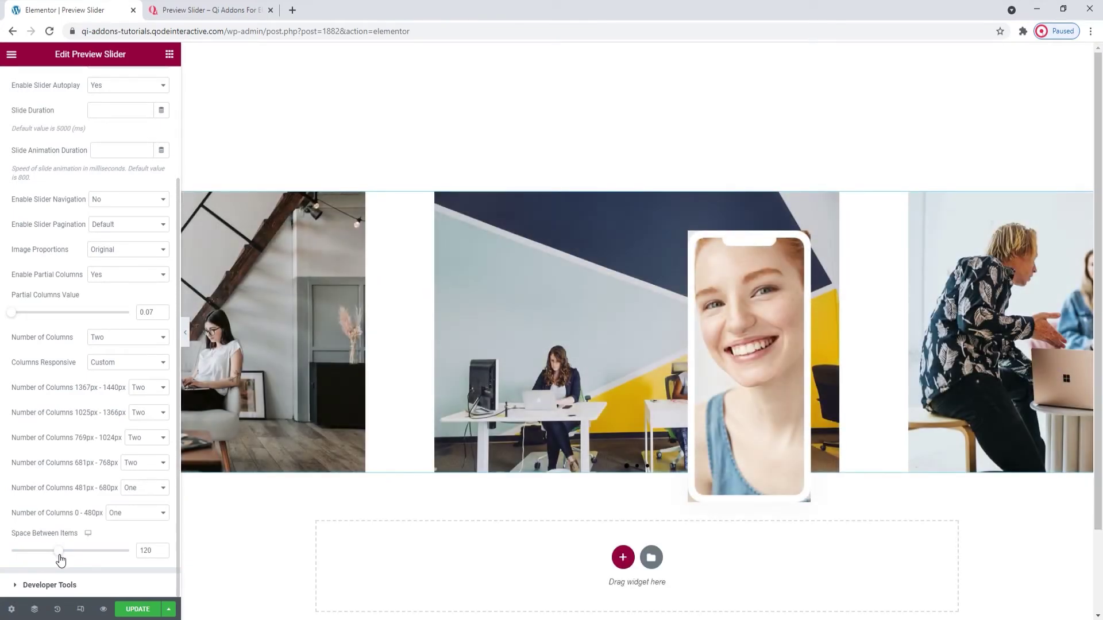
click(147, 550)
key(ctrl+a)
text(115)
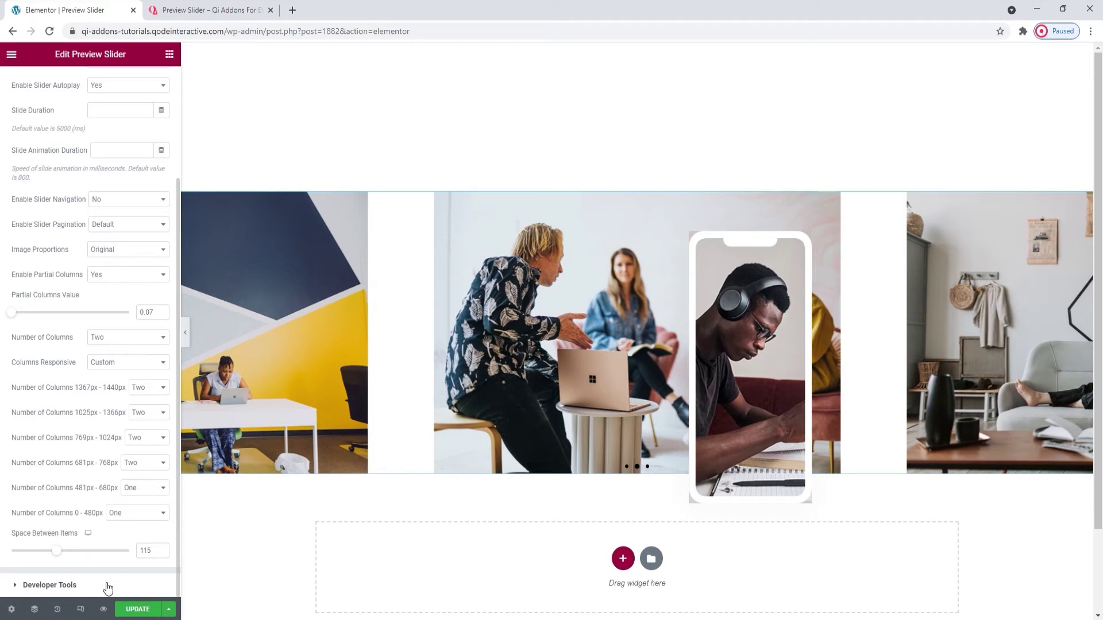
Step: Set Show Shortcode Snippet to No under Developer Tools
click(108, 589)
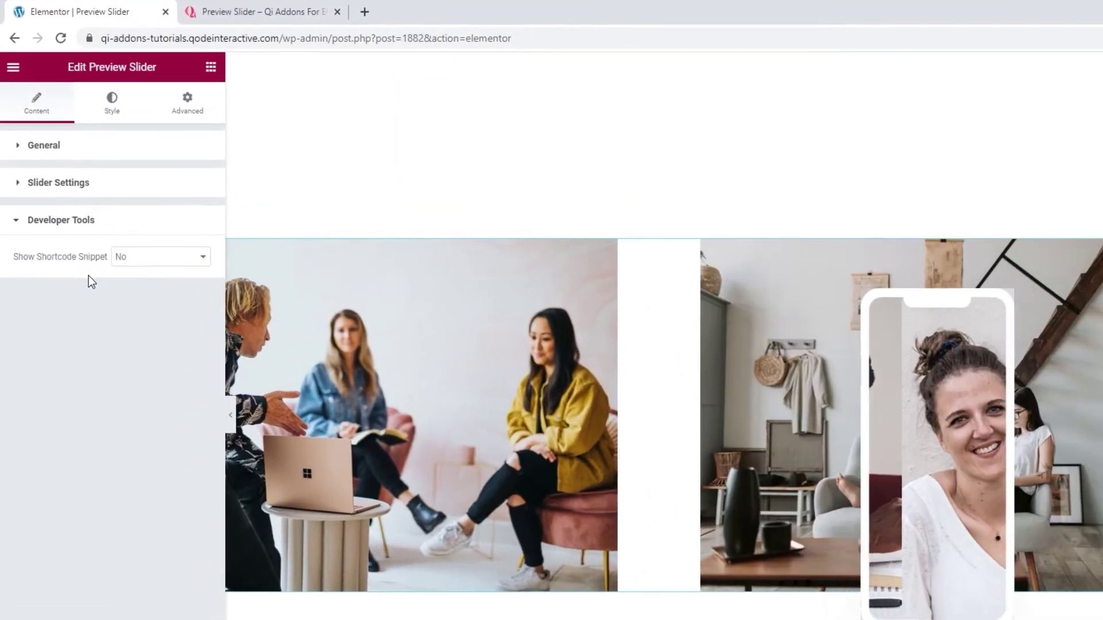
click(93, 208)
click(140, 292)
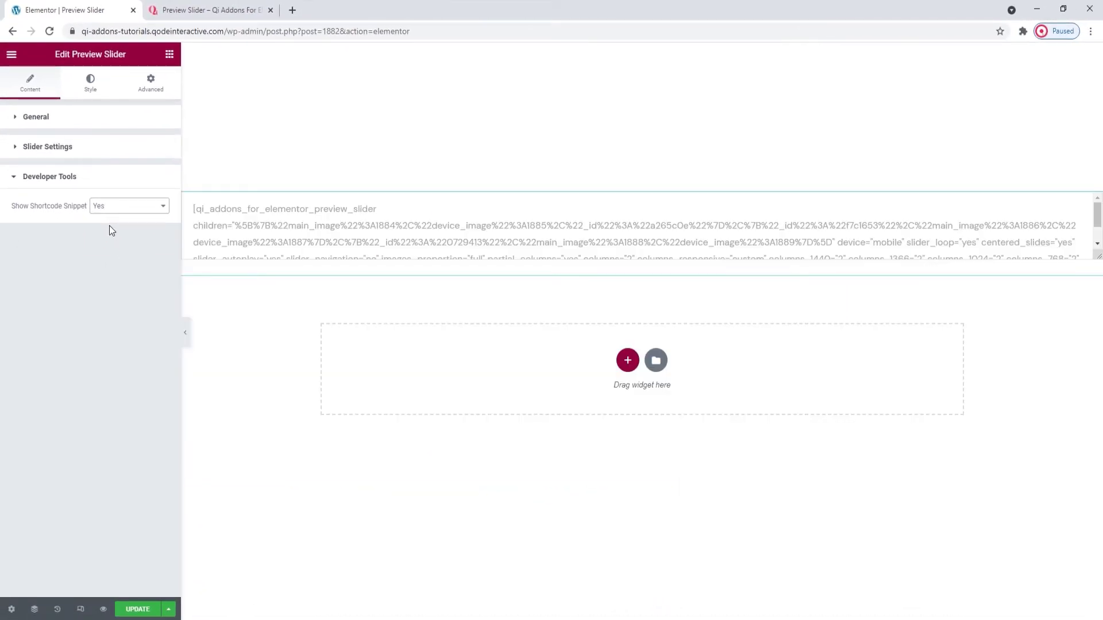
click(113, 208)
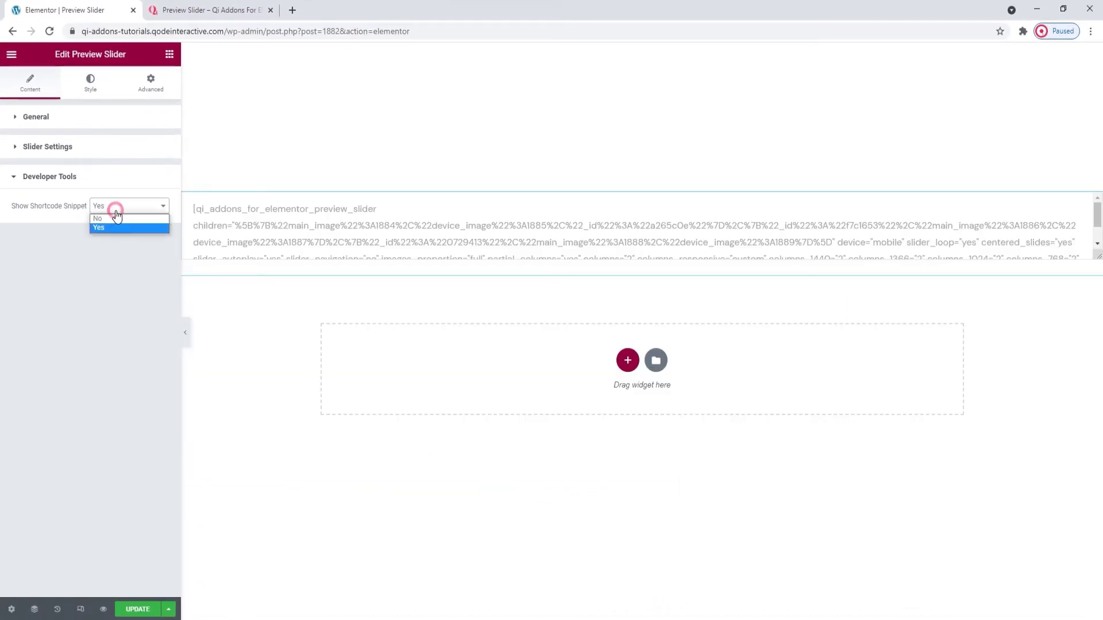
click(116, 220)
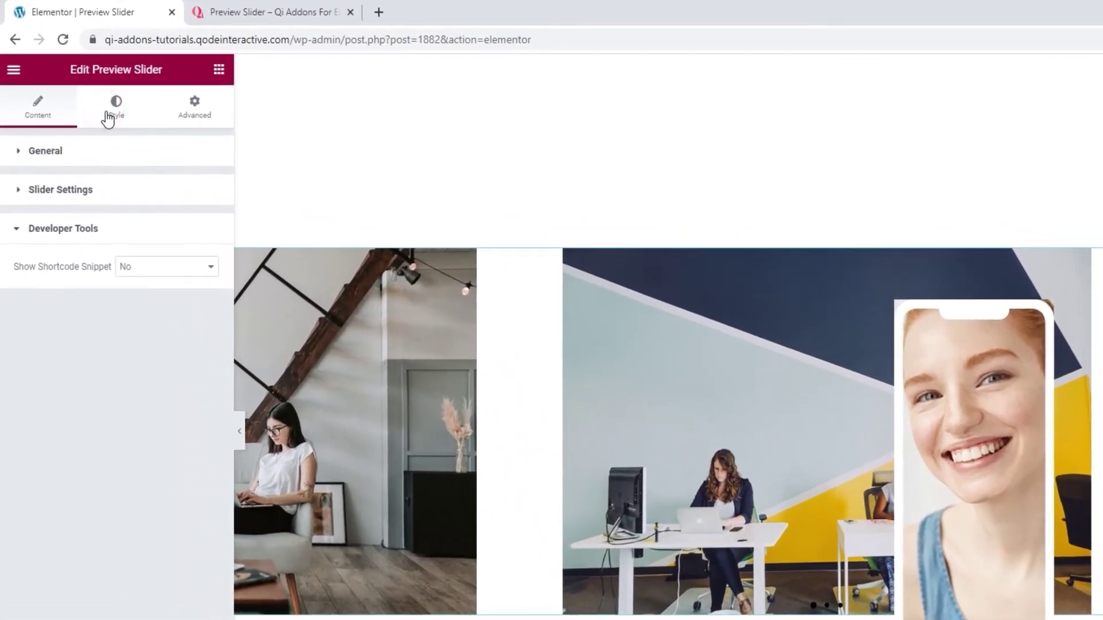
click(107, 120)
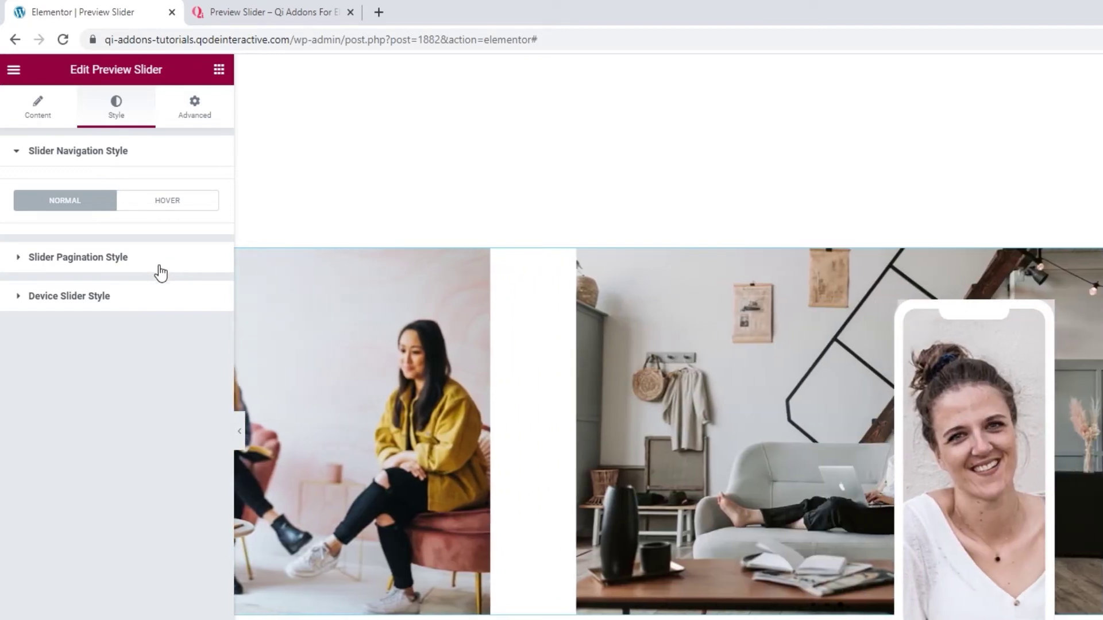
Step: Expand the Slider Pagination Style section on the Style tab
click(156, 264)
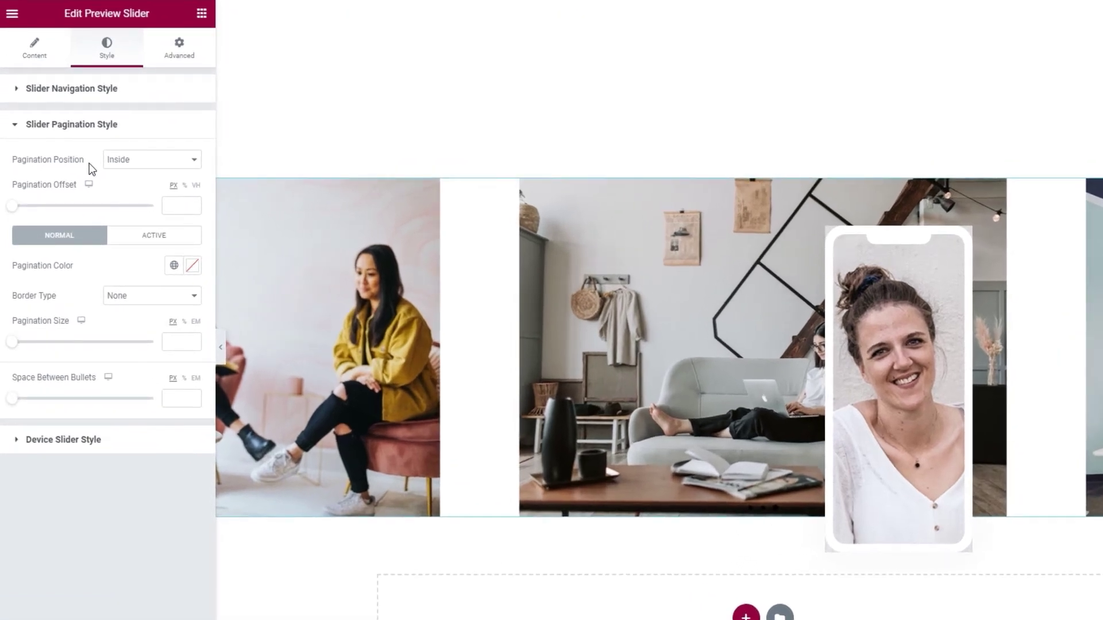
Step: Place the pagination dots Outside the slider with a Pagination Offset of 88
click(143, 162)
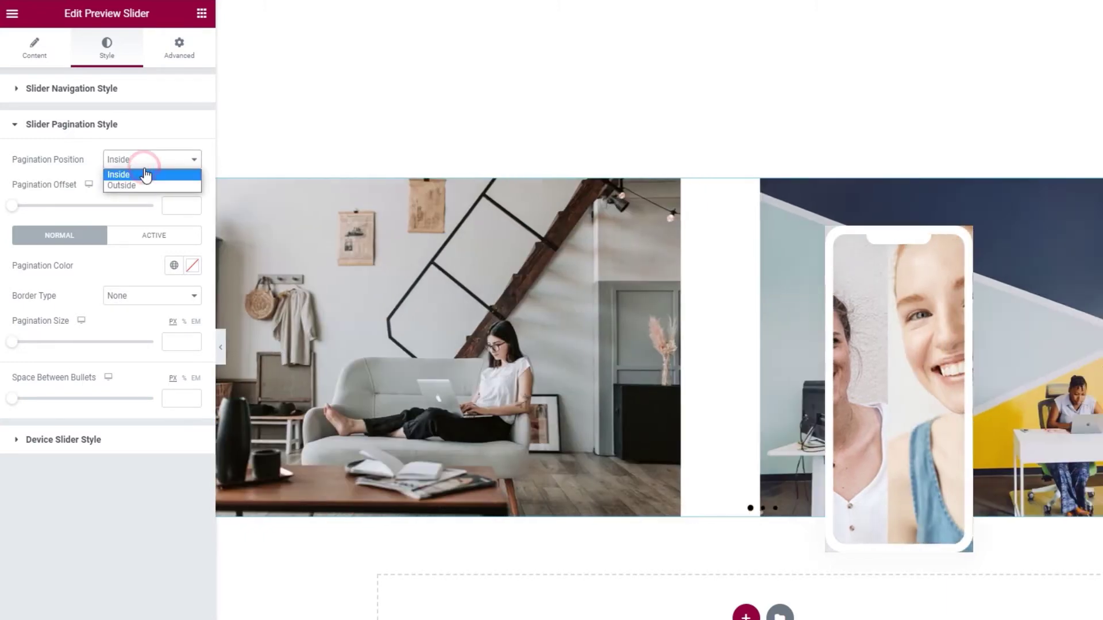
click(150, 186)
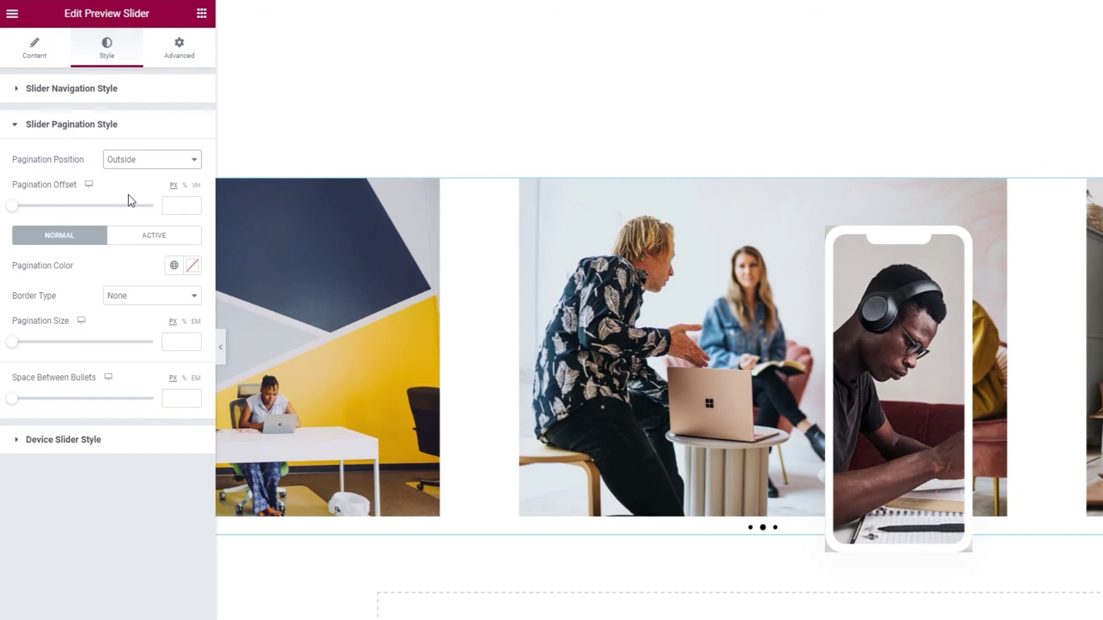
drag(18, 207, 59, 212)
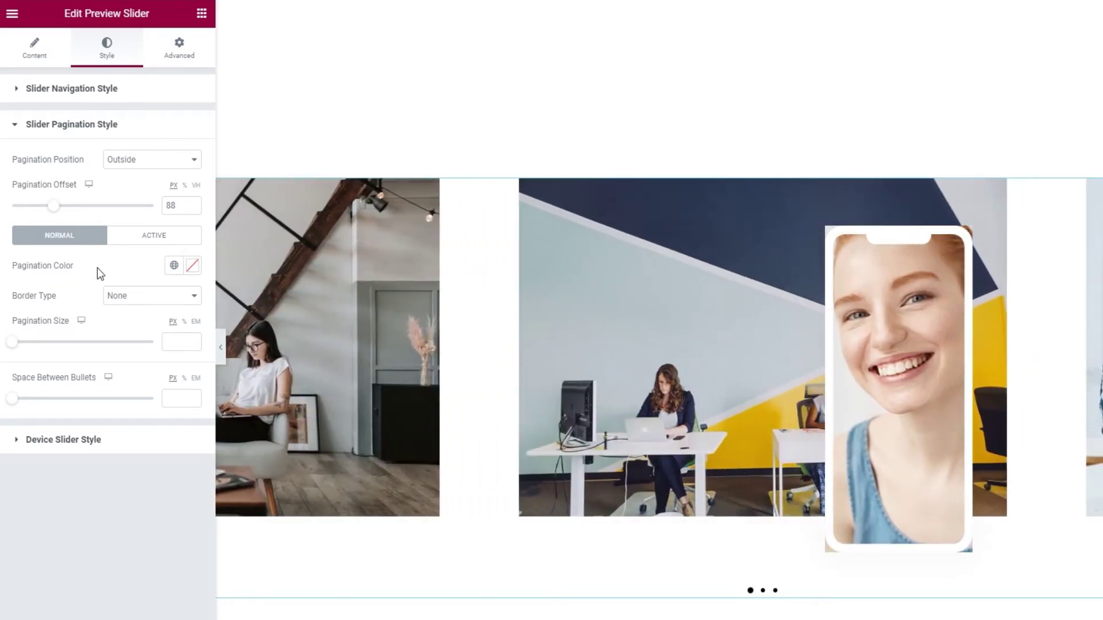
Step: Set the pagination dot colour to hex #1e1e1e
click(192, 265)
click(144, 328)
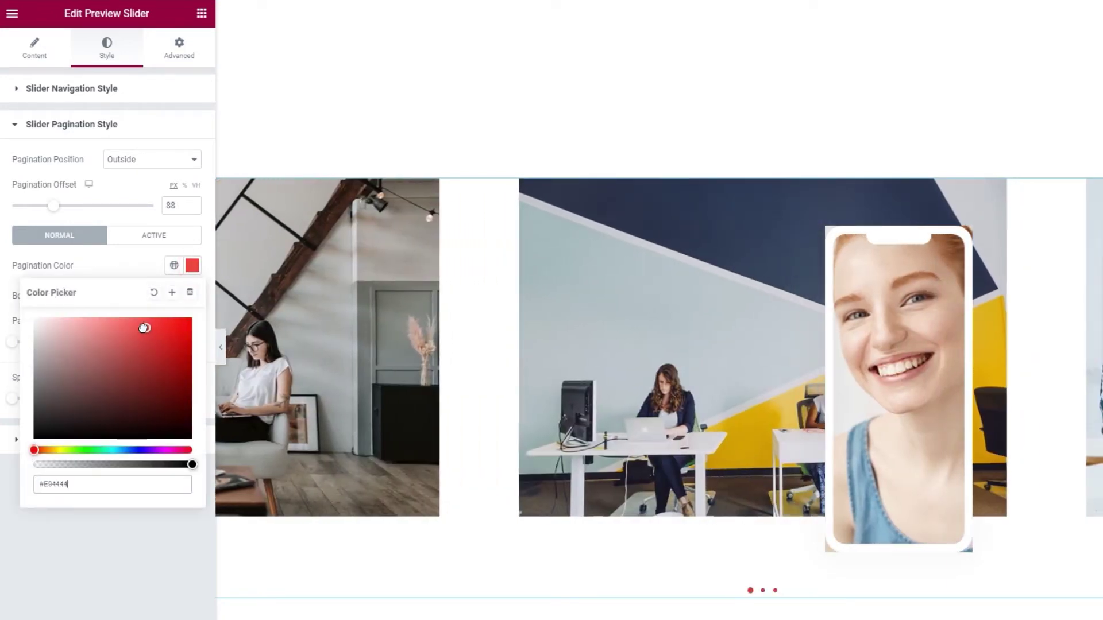
drag(144, 328, 138, 326)
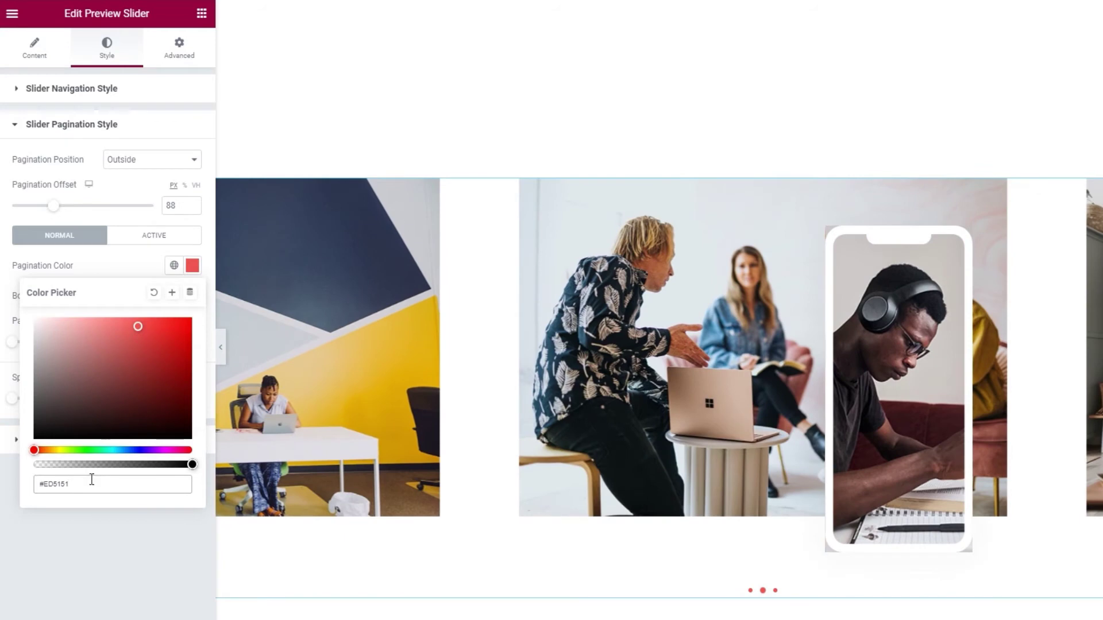
double_click(92, 480)
text(1e1e1)
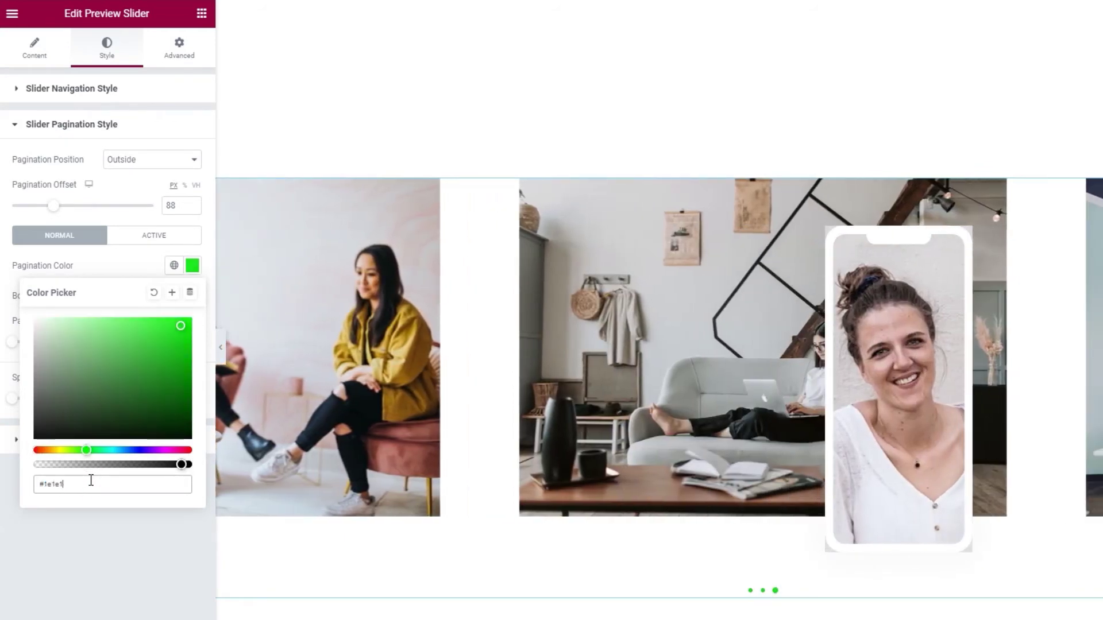
text(e)
click(112, 267)
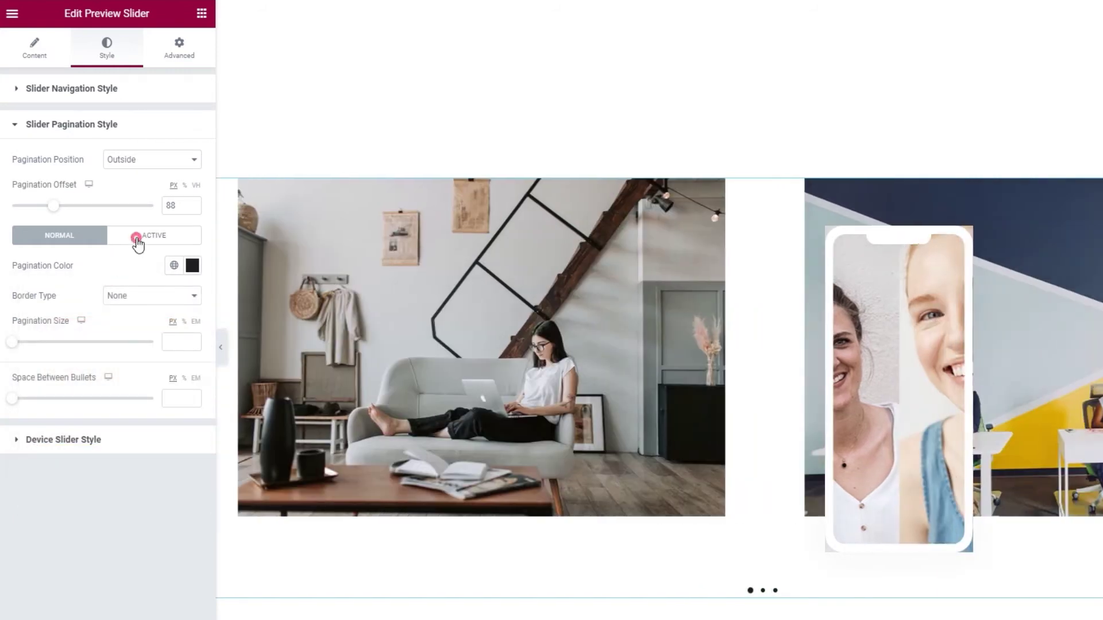
Step: Try red for the active dot colour, then clear it back to empty
click(146, 236)
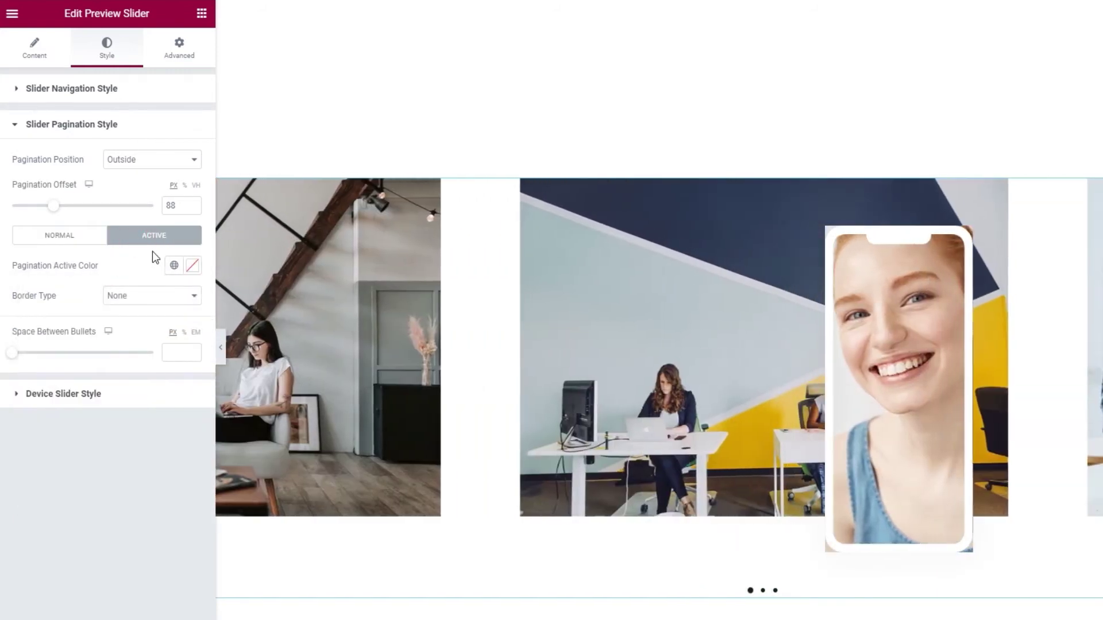
click(193, 266)
click(140, 330)
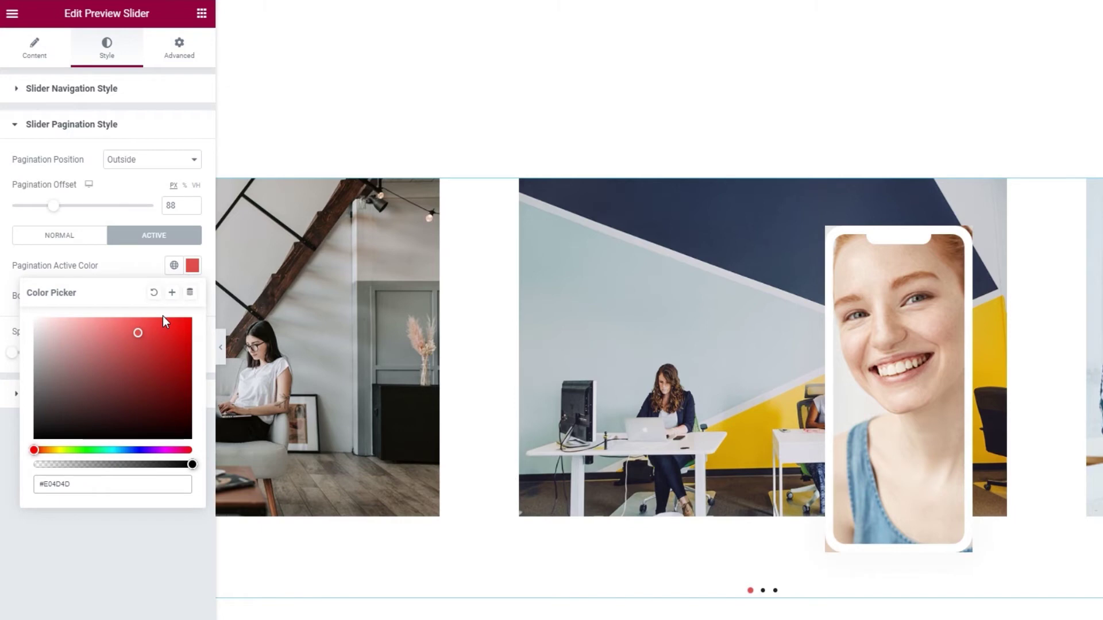
click(154, 293)
click(140, 277)
click(76, 239)
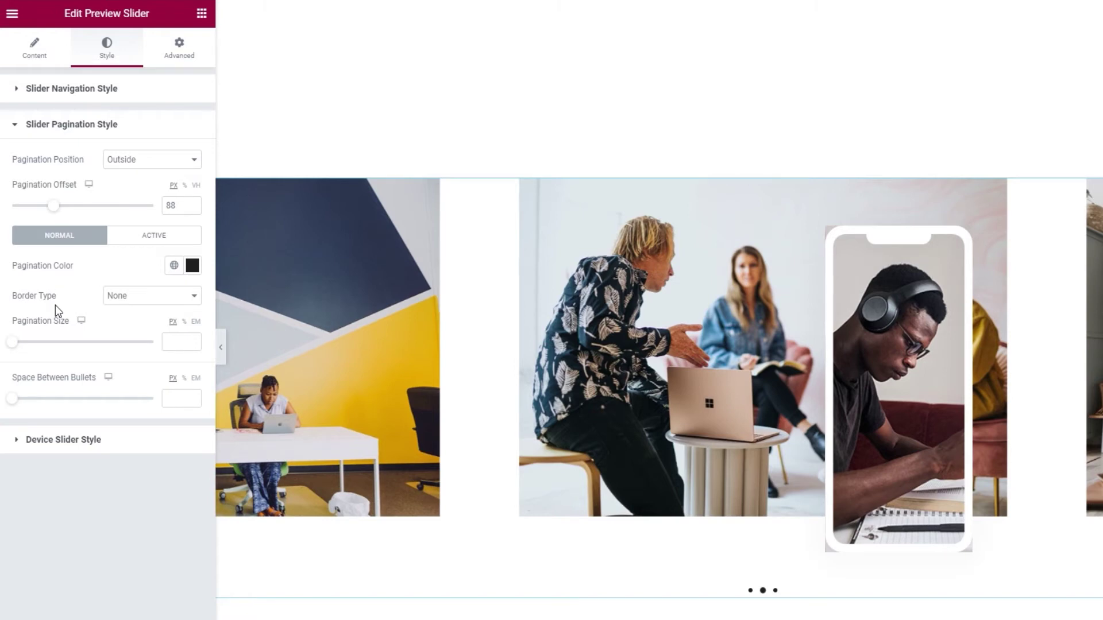
click(113, 298)
click(138, 322)
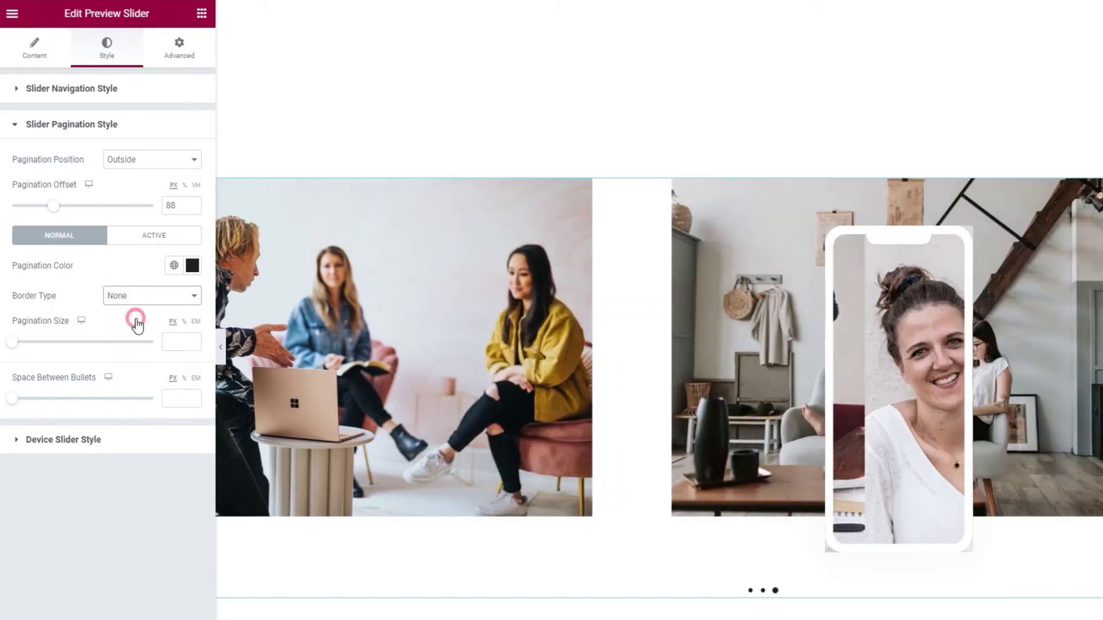
click(44, 341)
text(2)
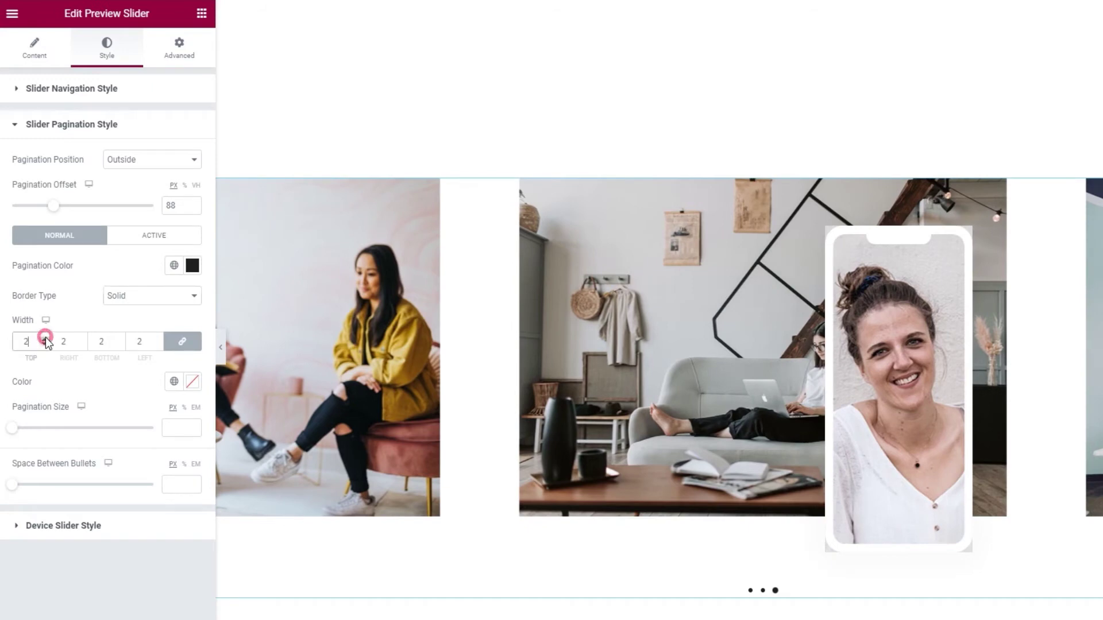
click(190, 383)
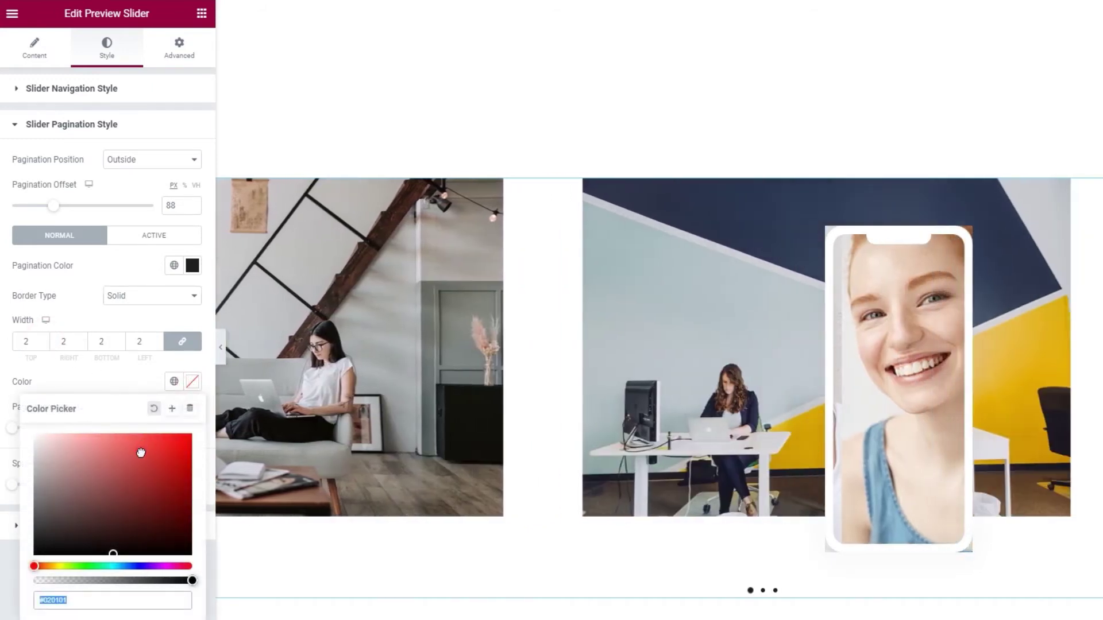
click(122, 447)
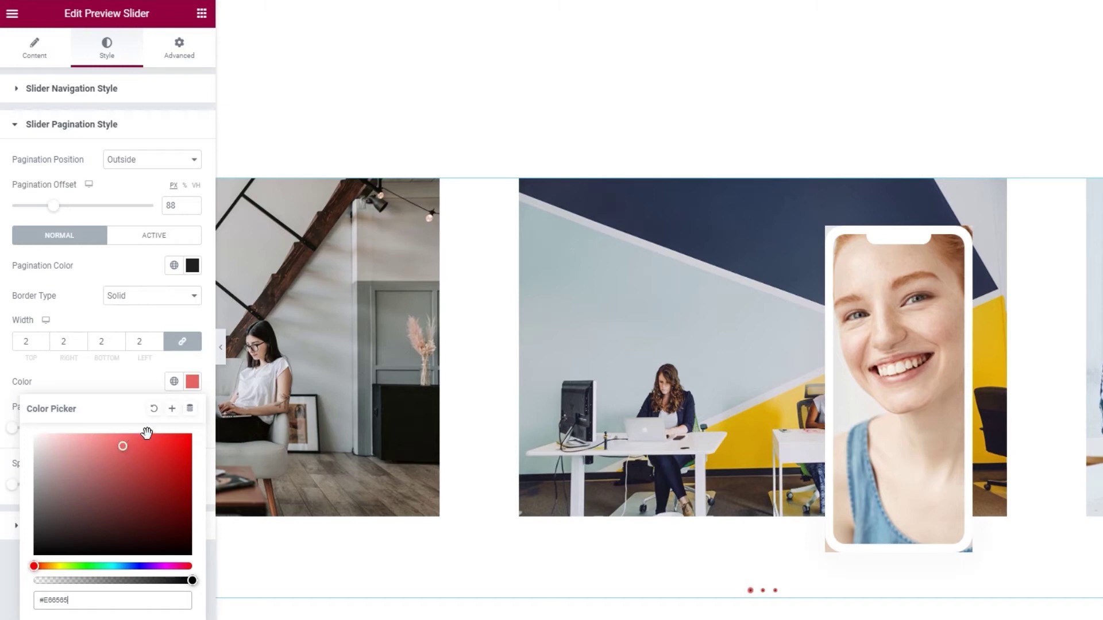
click(153, 408)
click(147, 381)
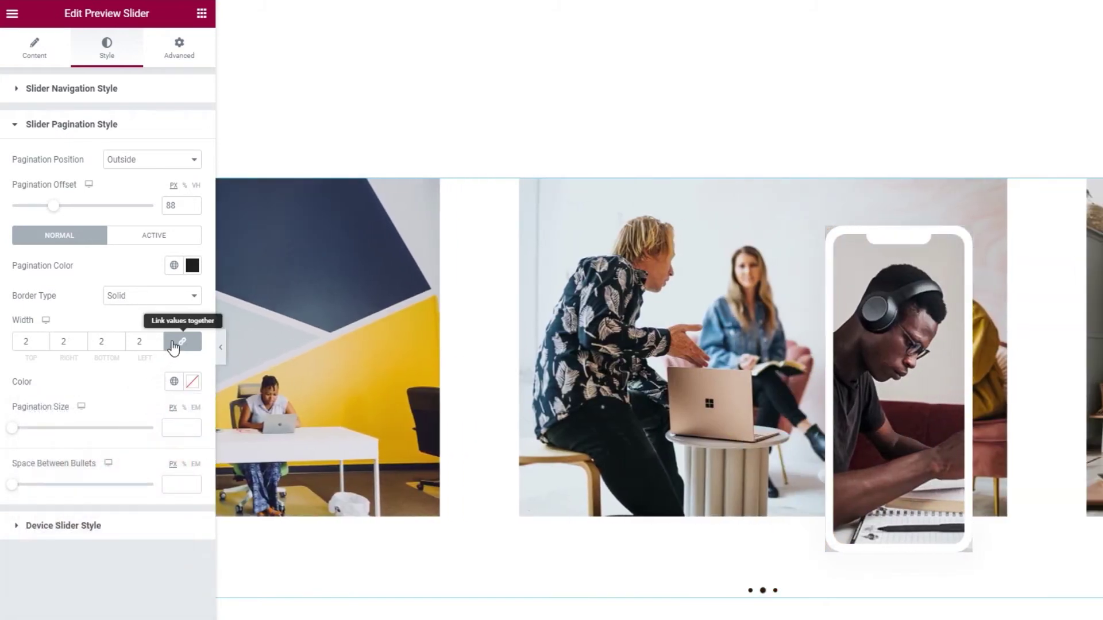
click(133, 295)
click(129, 314)
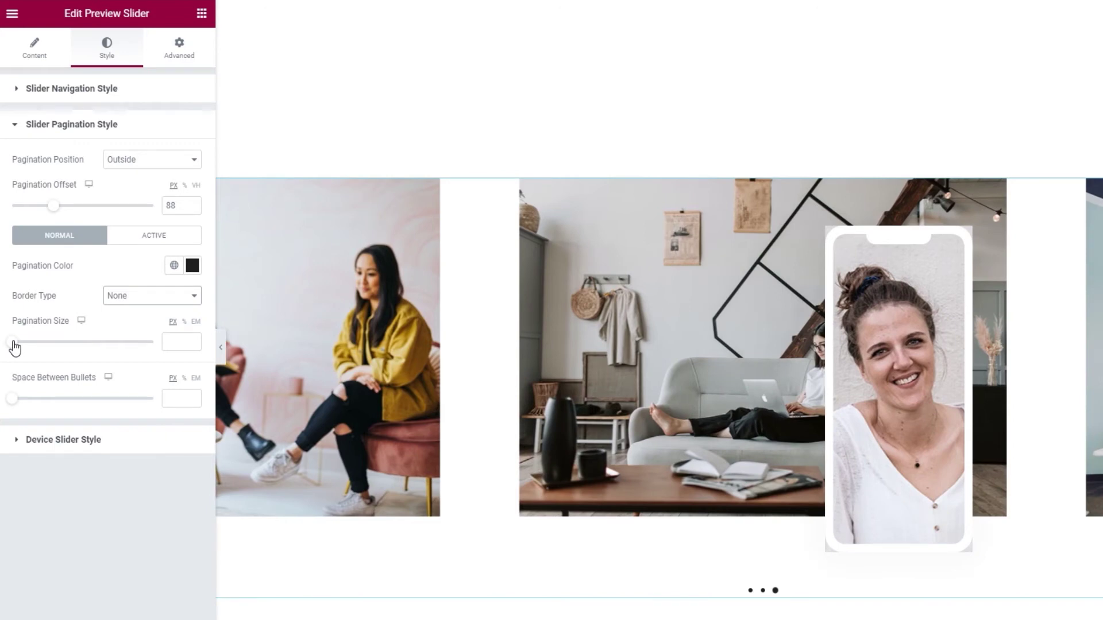
Step: Set Pagination Size to 9 and Space Between Bullets to 8, then expand Device Slider Style
drag(13, 341, 25, 342)
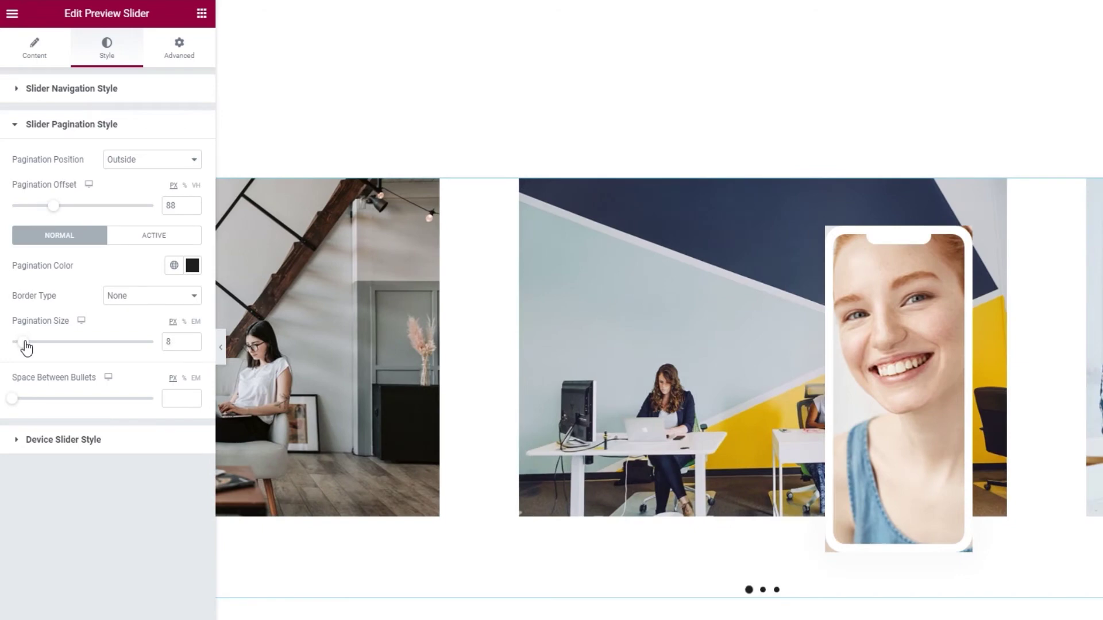
click(192, 339)
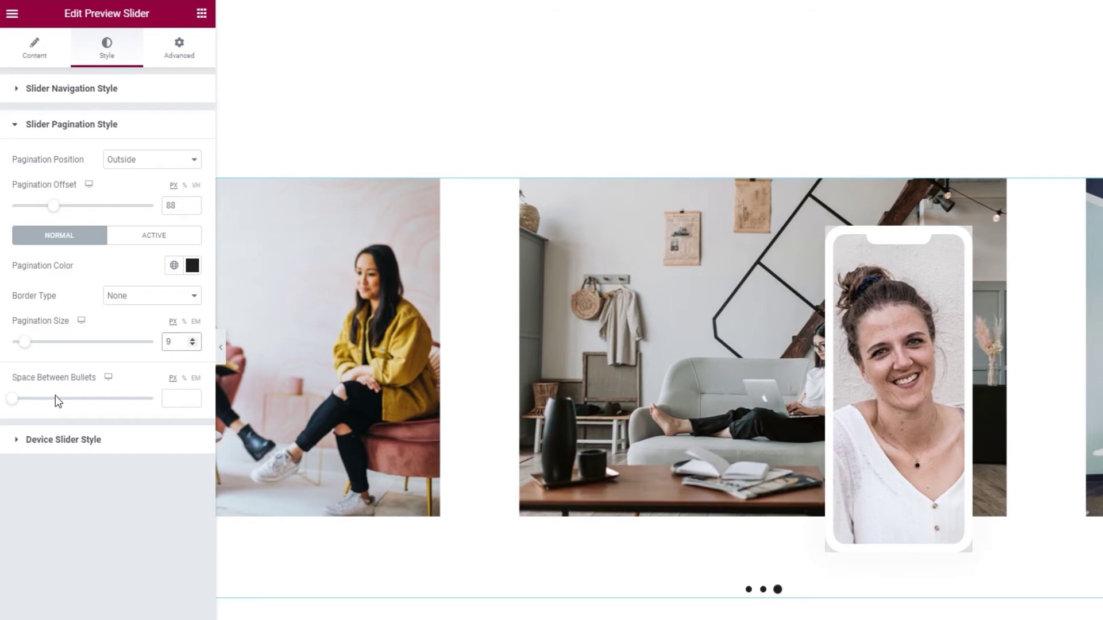
click(193, 396)
click(192, 396)
click(193, 396)
click(193, 396)
click(193, 396)
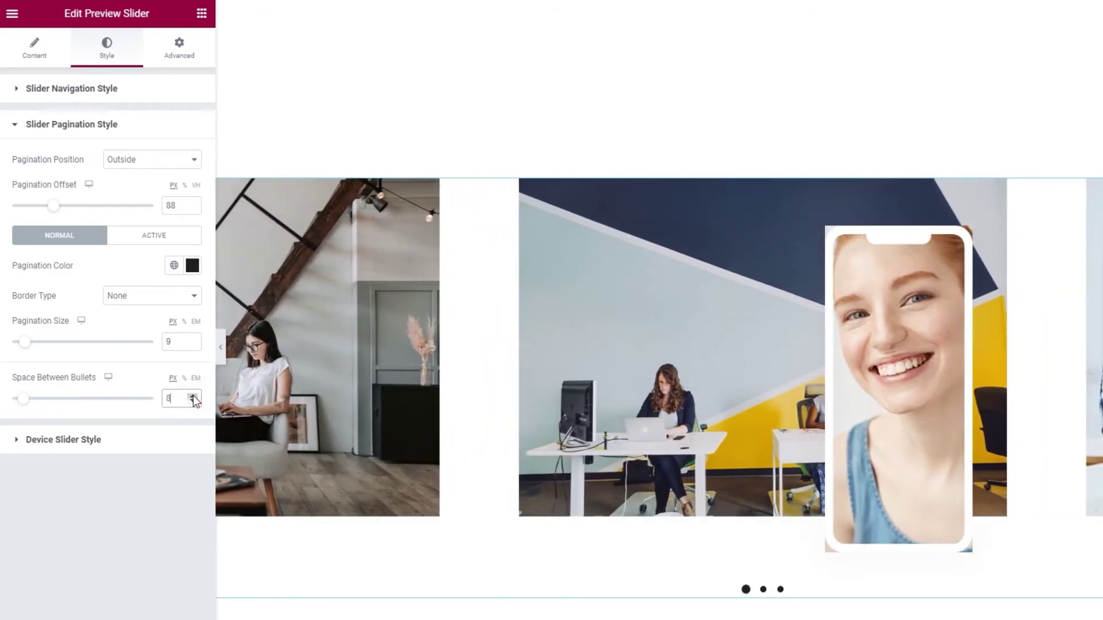
click(197, 481)
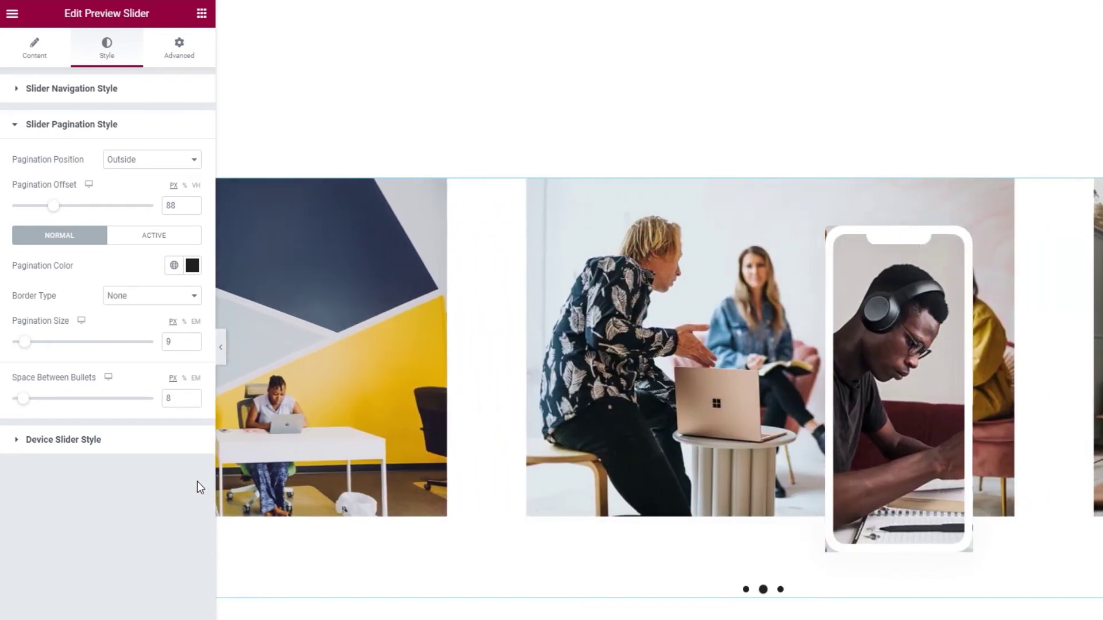
click(145, 449)
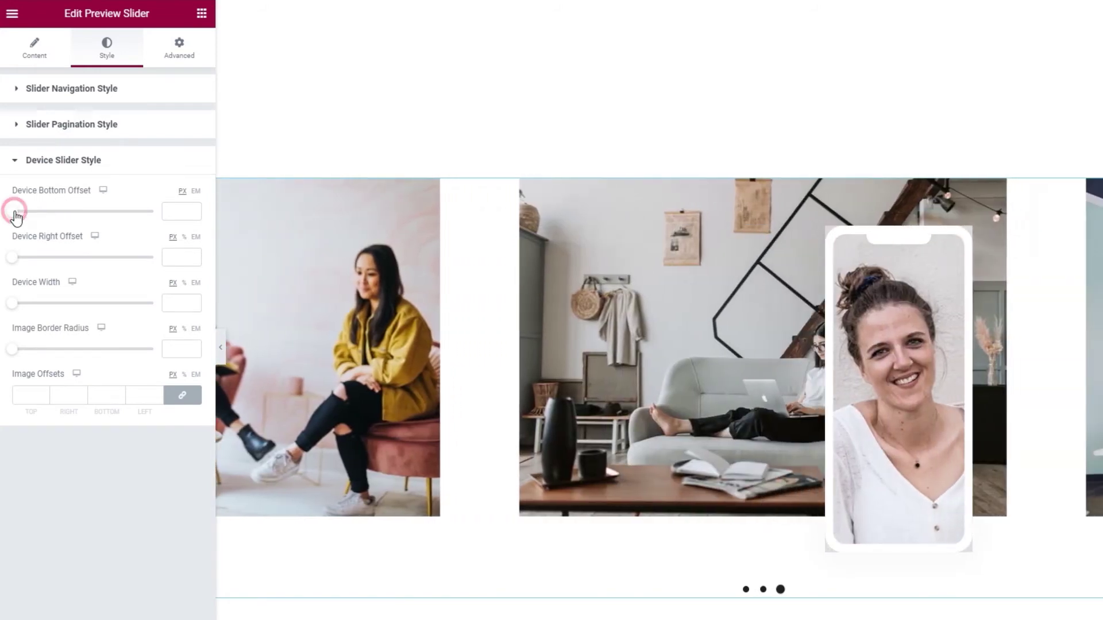
Step: Set the device Bottom Offset to -60 and the Right Offset to 6%
drag(12, 213, 45, 210)
double_click(171, 211)
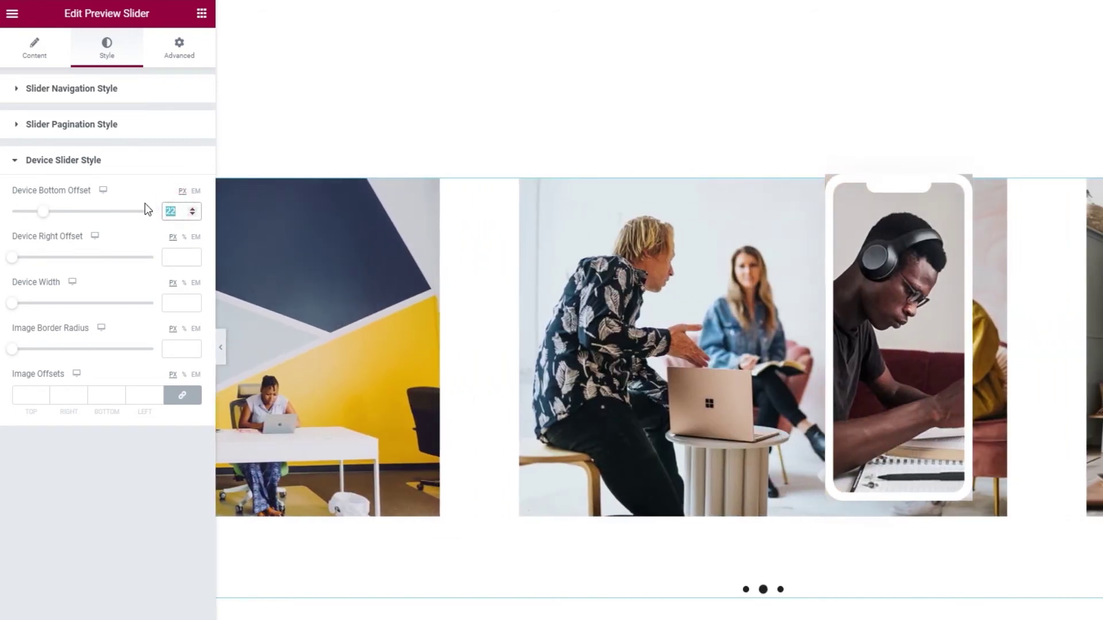
key(BackSpace)
text(-)
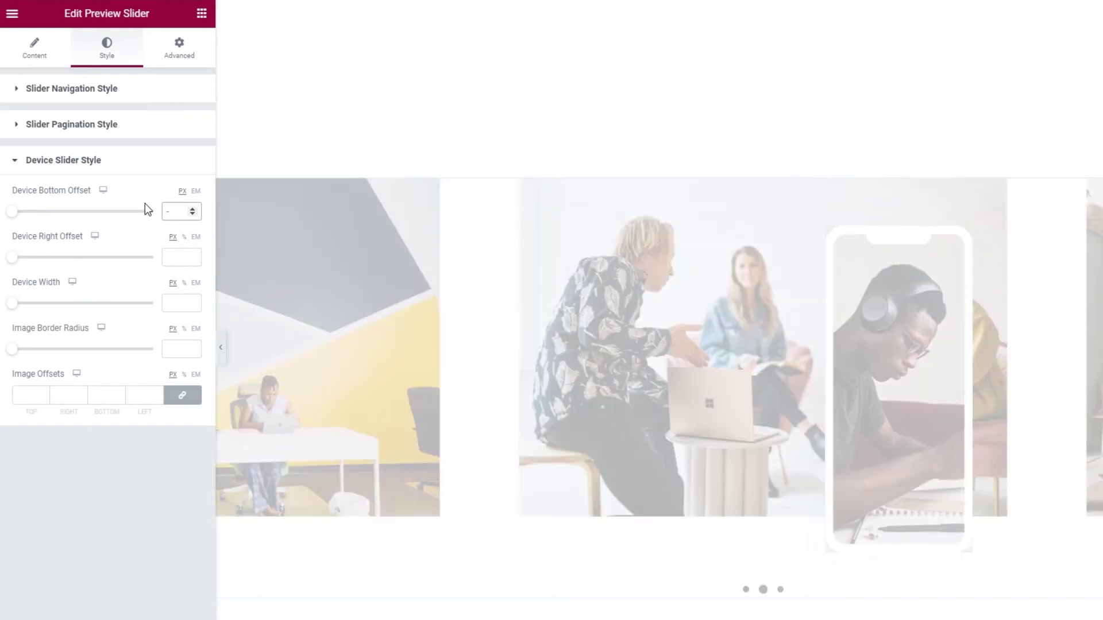
text(60)
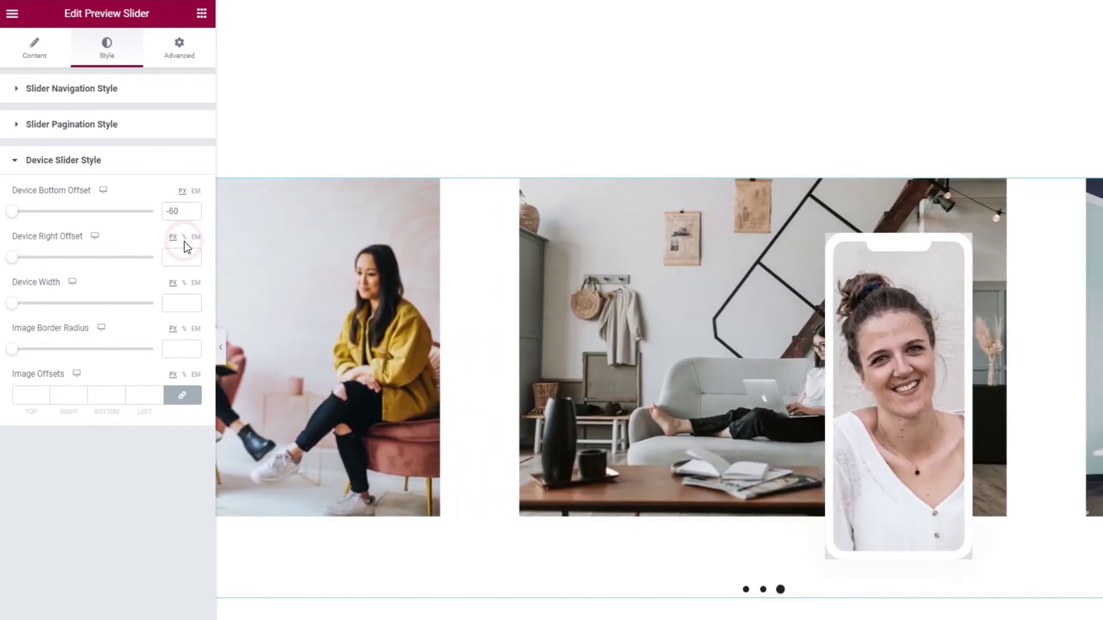
click(184, 237)
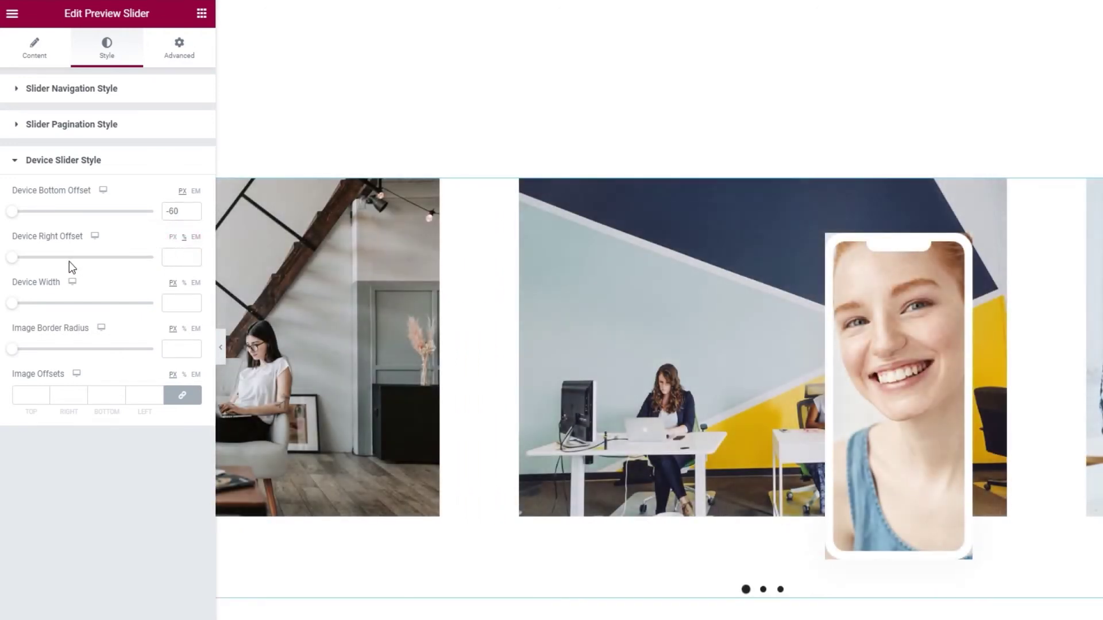
drag(12, 258, 44, 264)
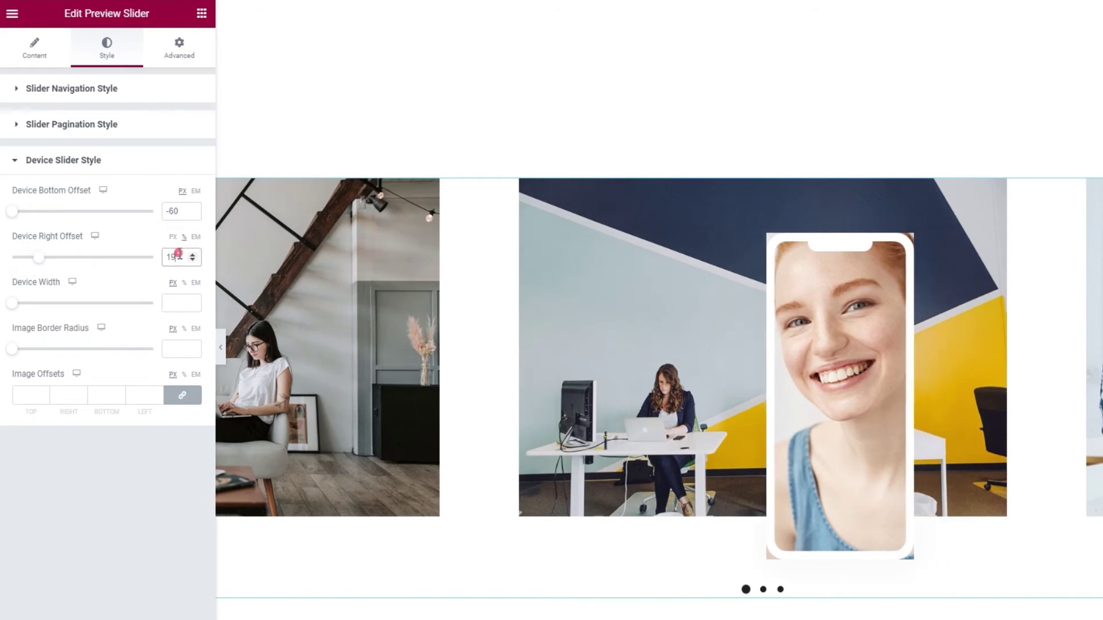
double_click(167, 256)
text(6)
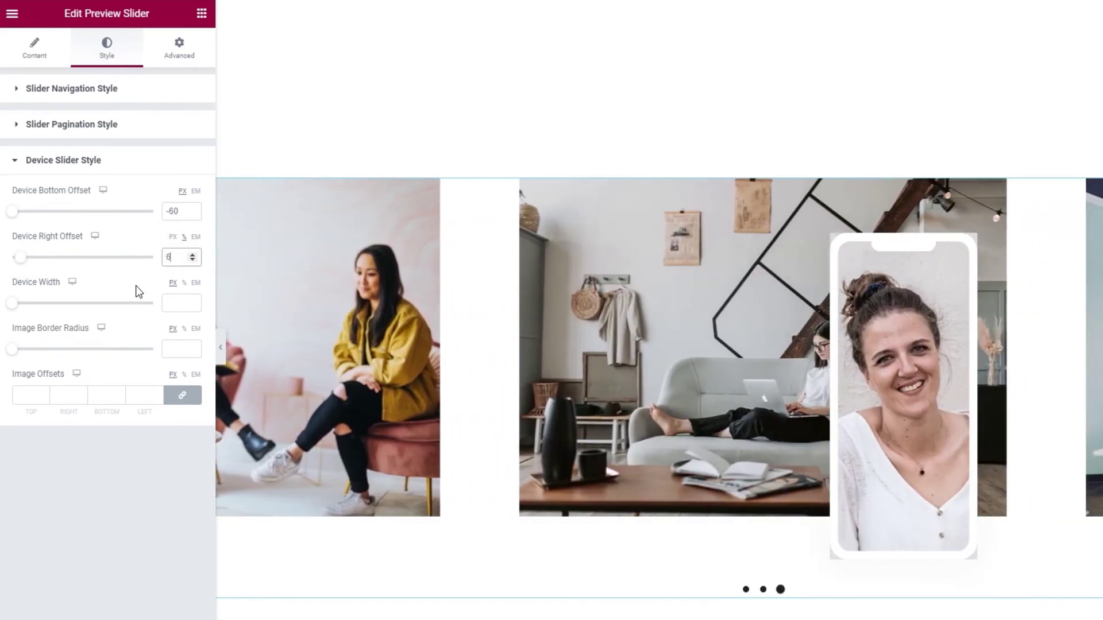
Step: Set the Device Width to 25%
click(184, 282)
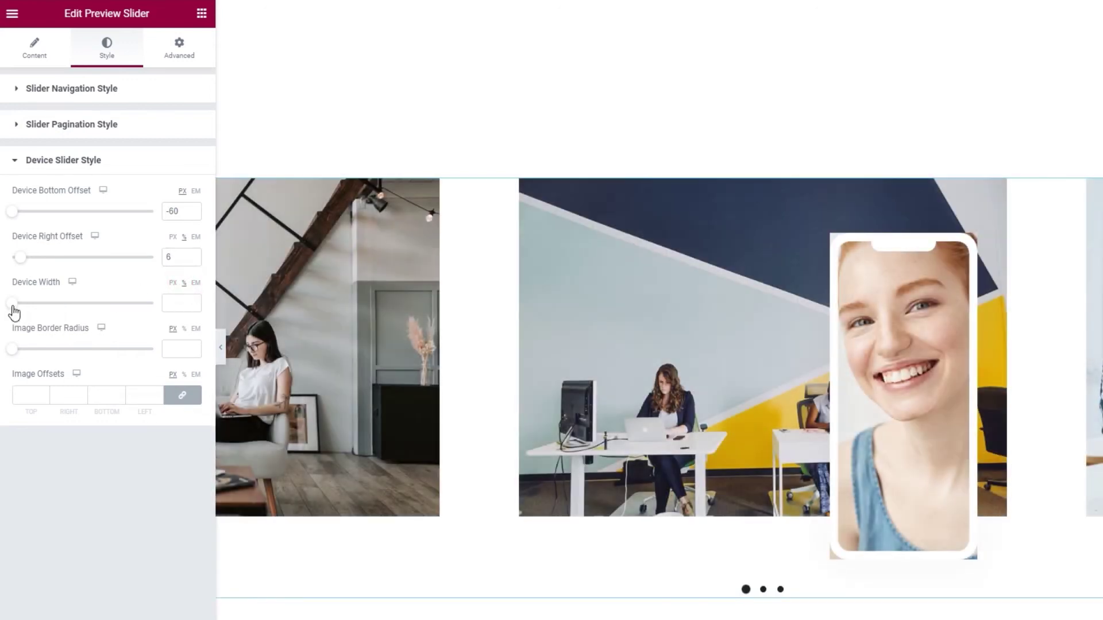
click(17, 303)
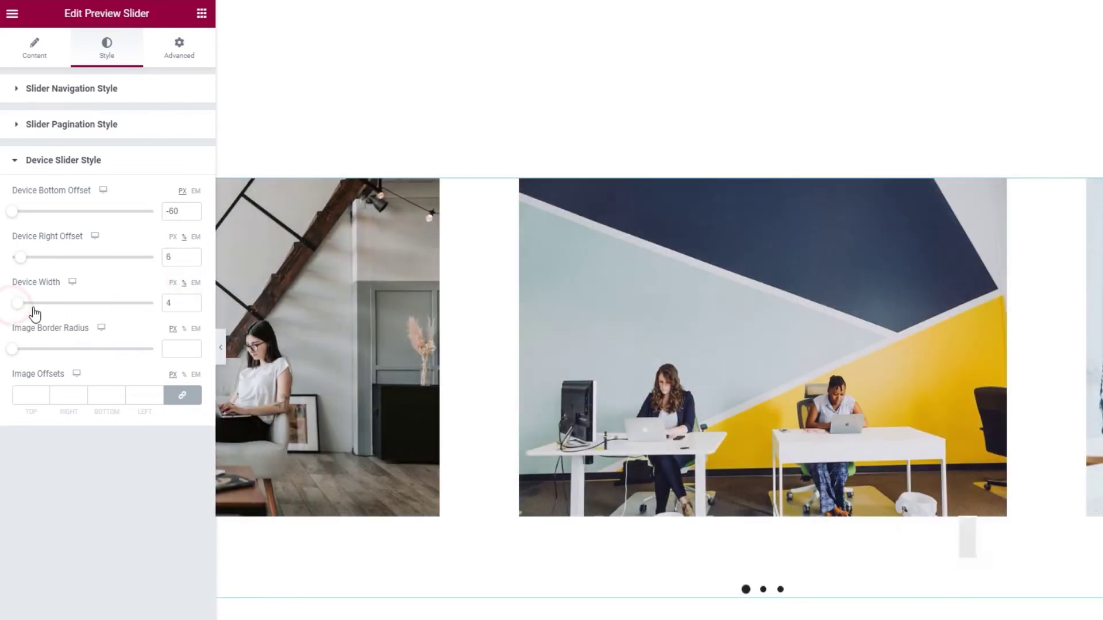
drag(34, 313, 54, 312)
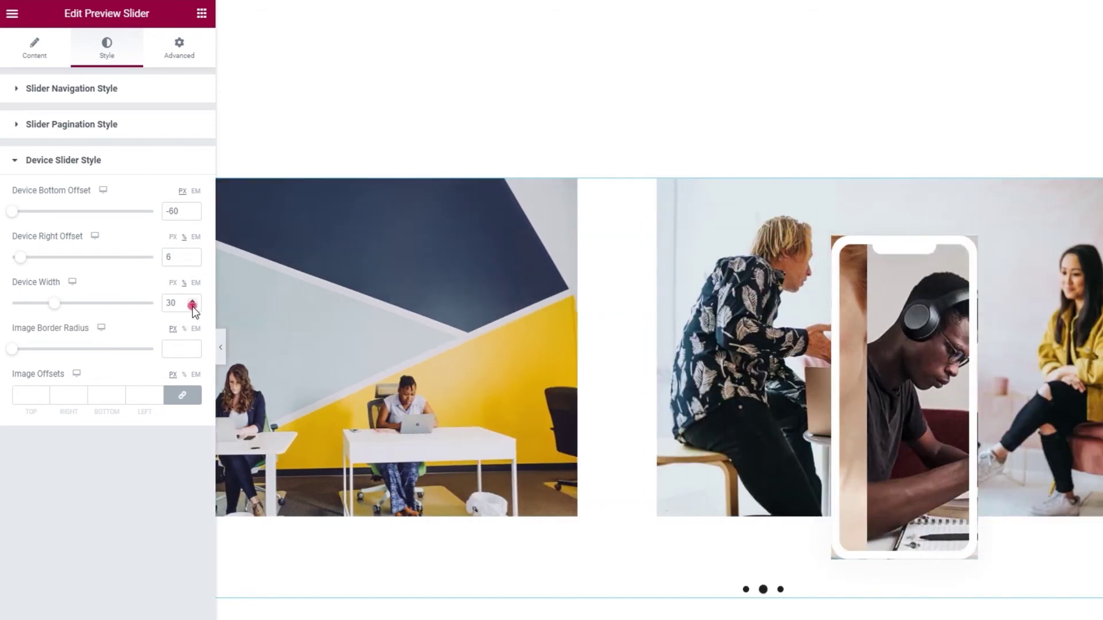
click(192, 307)
click(192, 308)
click(193, 307)
click(192, 307)
click(192, 307)
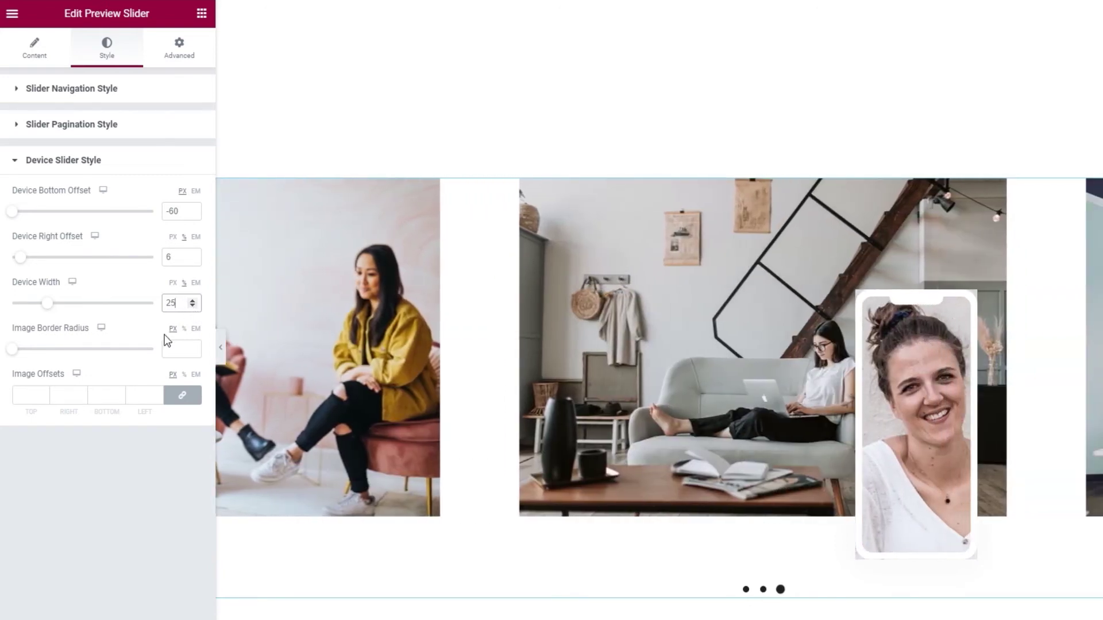
Step: Give the image a 15% border radius and linked Image Offsets of 1
click(183, 331)
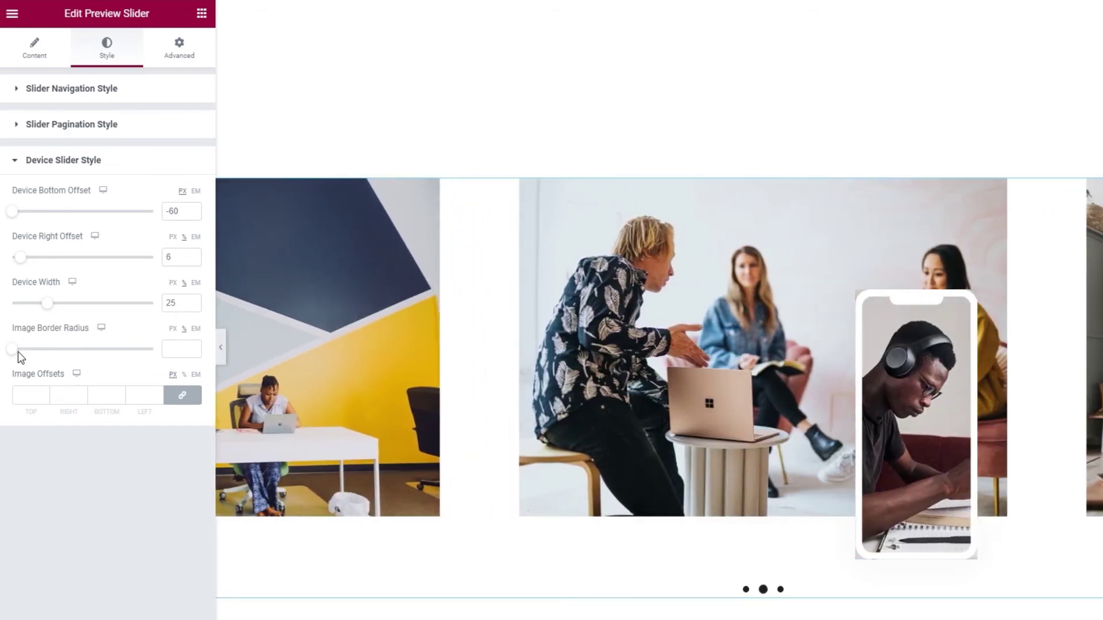
drag(13, 350, 33, 350)
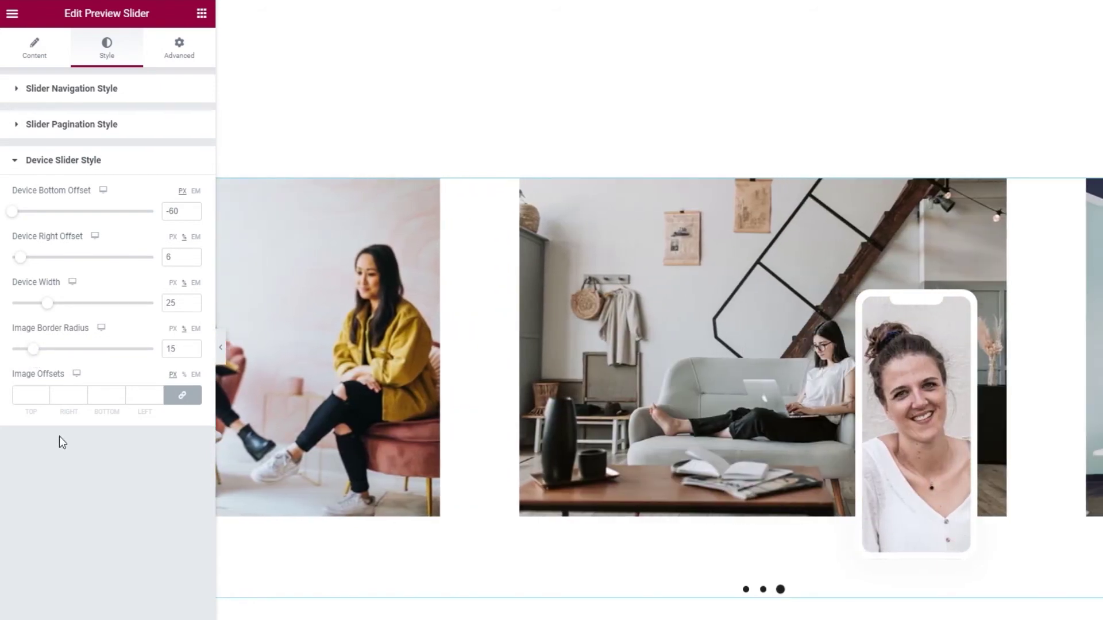
click(44, 393)
scroll(44, 393, up, 13)
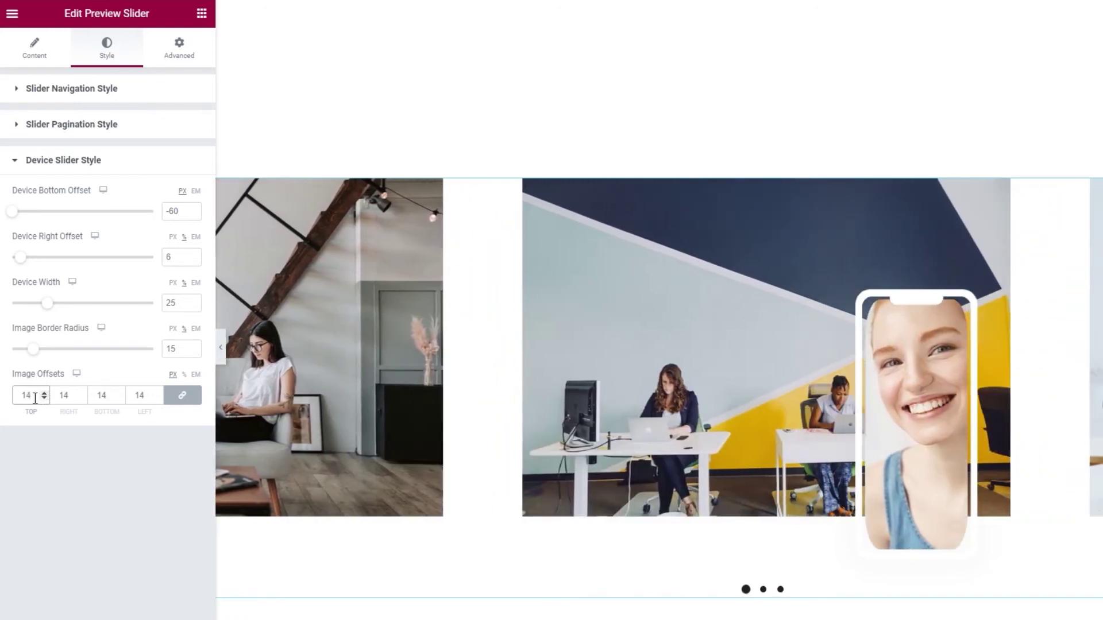
double_click(26, 395)
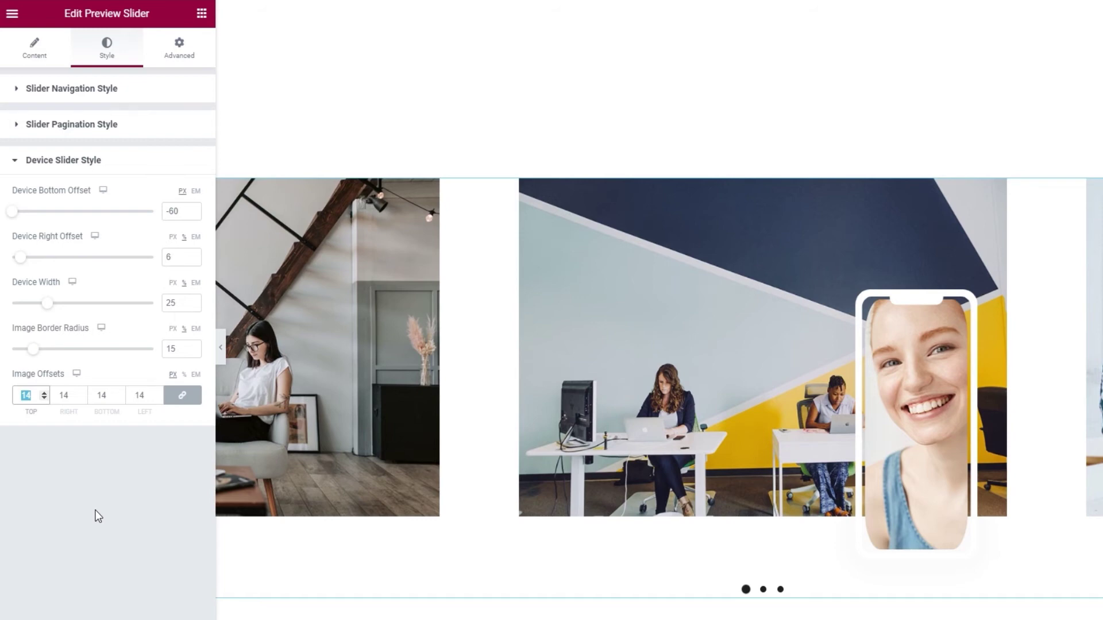
text(1)
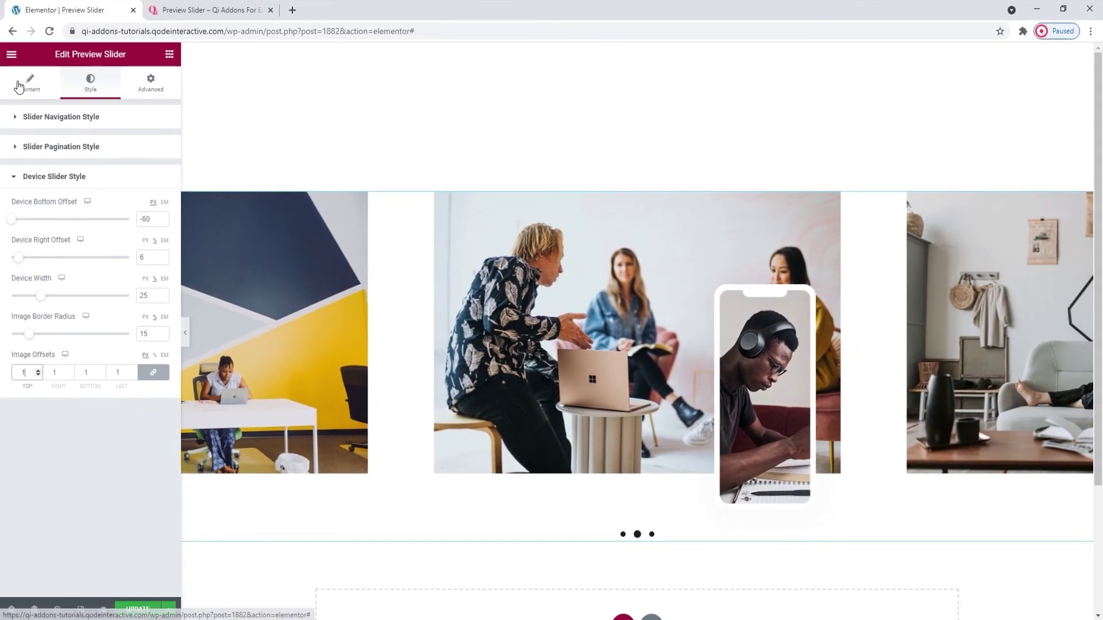
Step: Set Enable Slider Navigation to Yes in the Content tab's Slider Settings
click(19, 86)
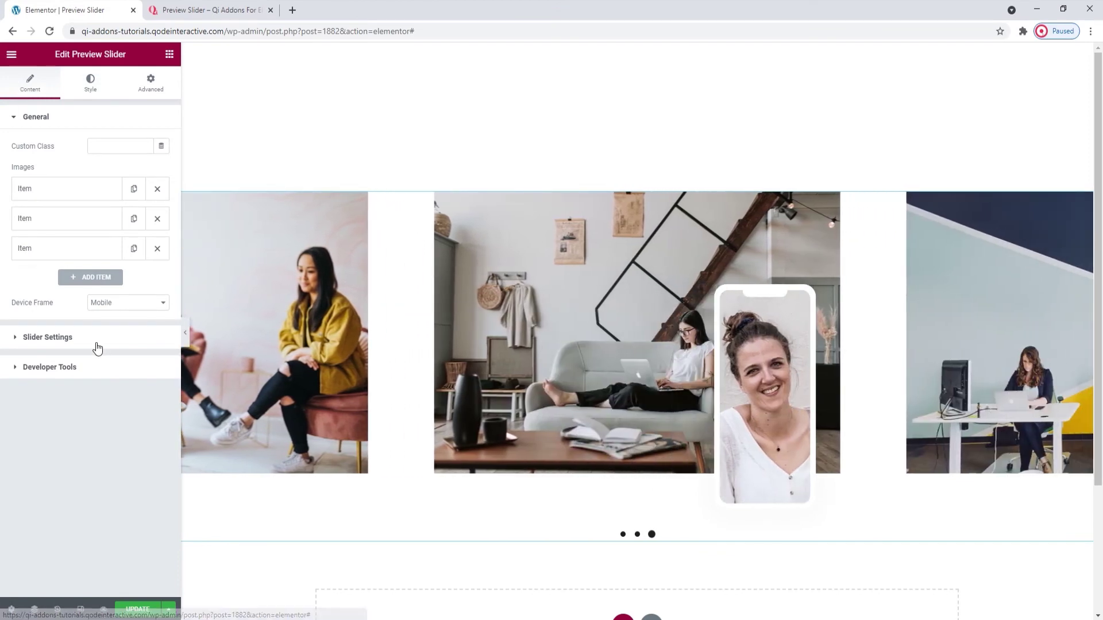
click(97, 347)
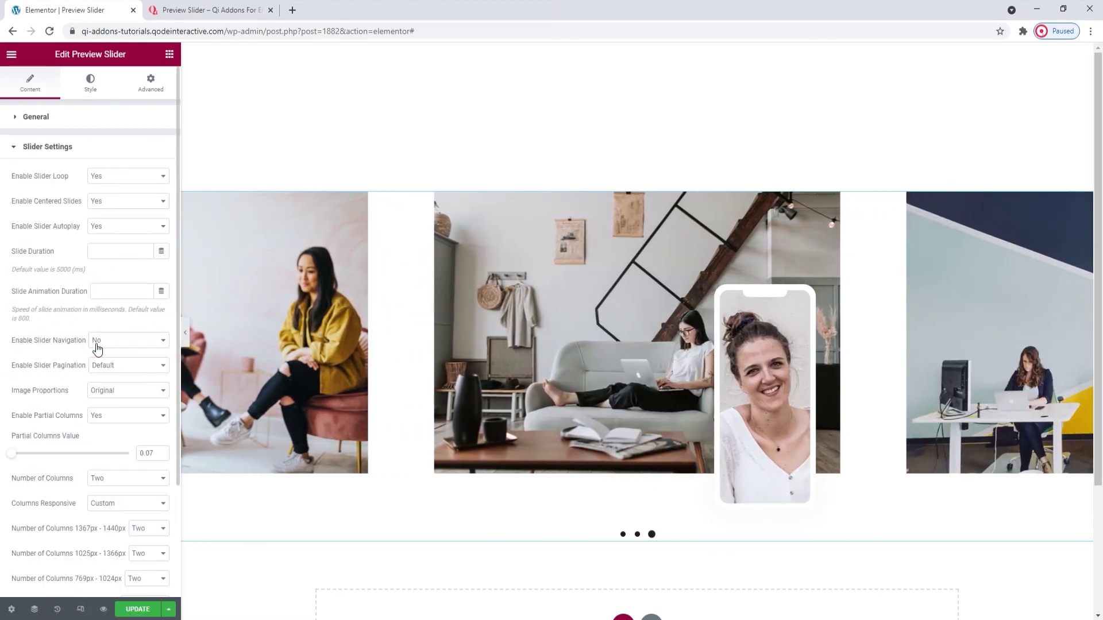
click(118, 281)
click(123, 299)
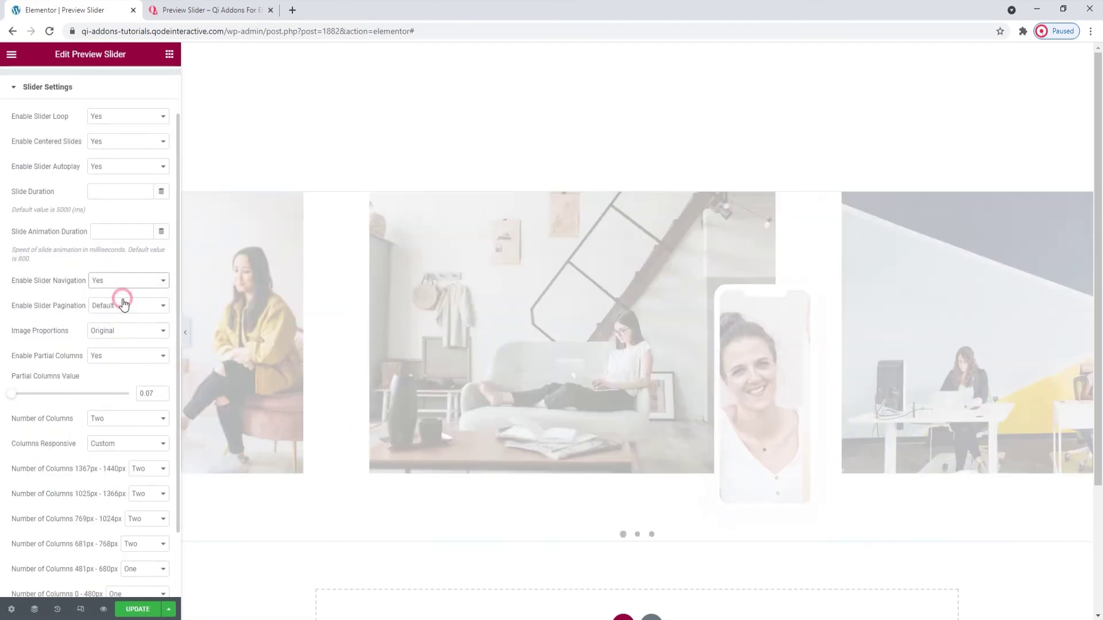
Step: Try Navigation Position Outside and Together, then return it to Inside
scroll(117, 241, up, 5)
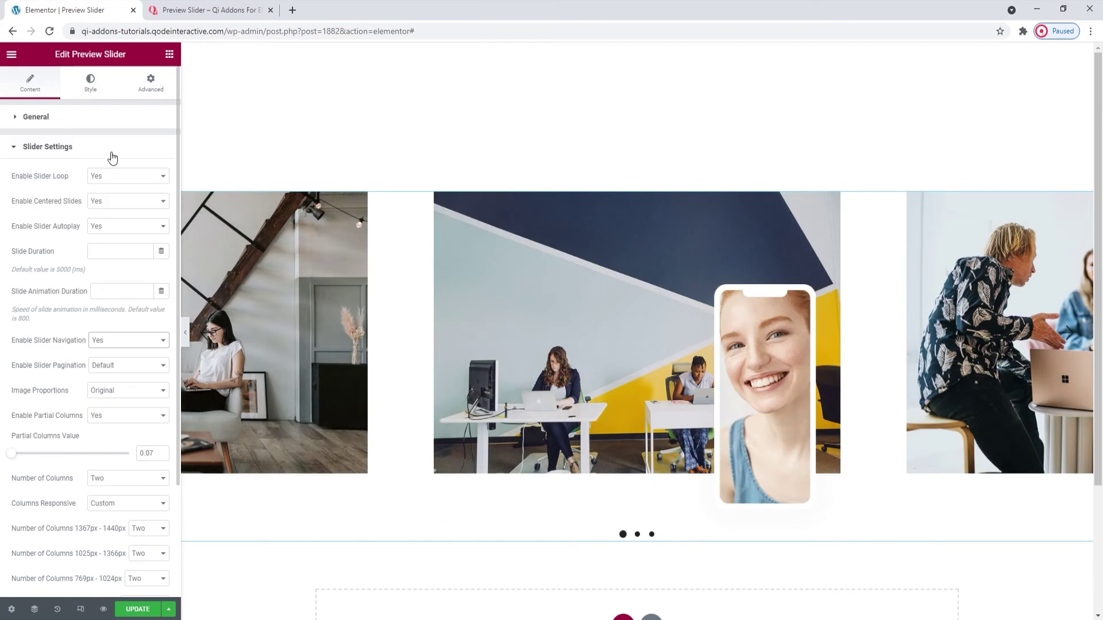
click(83, 96)
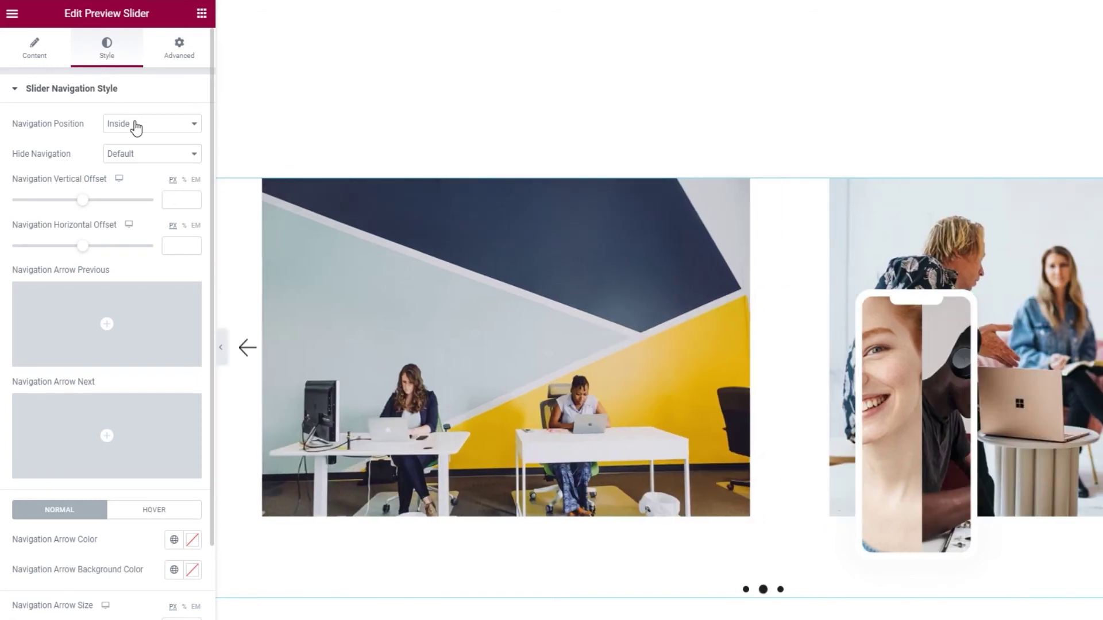
click(135, 124)
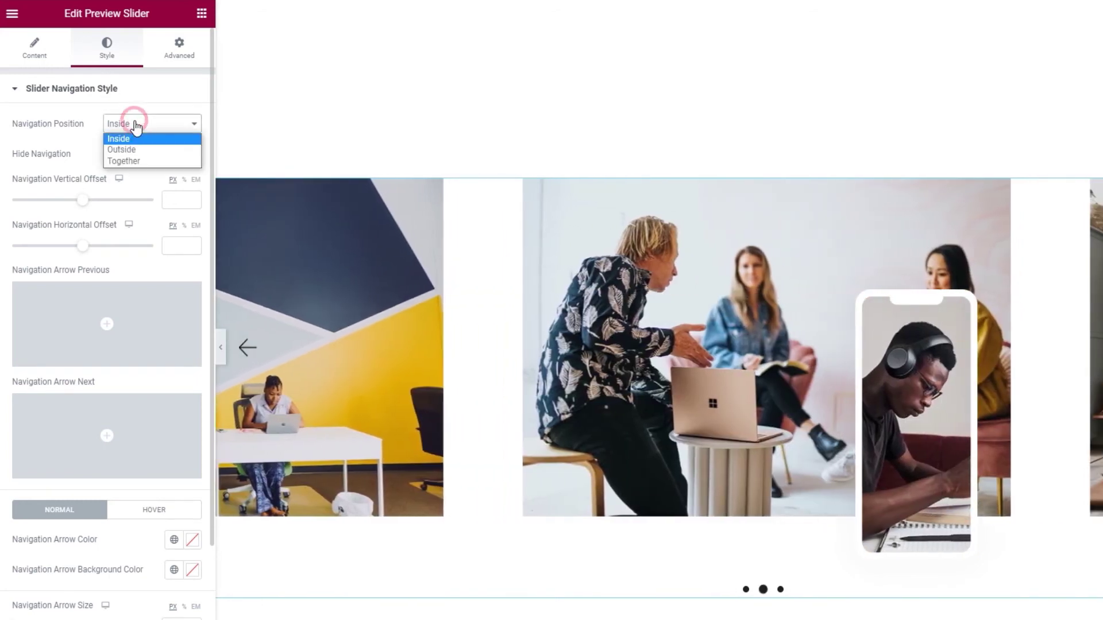
click(154, 150)
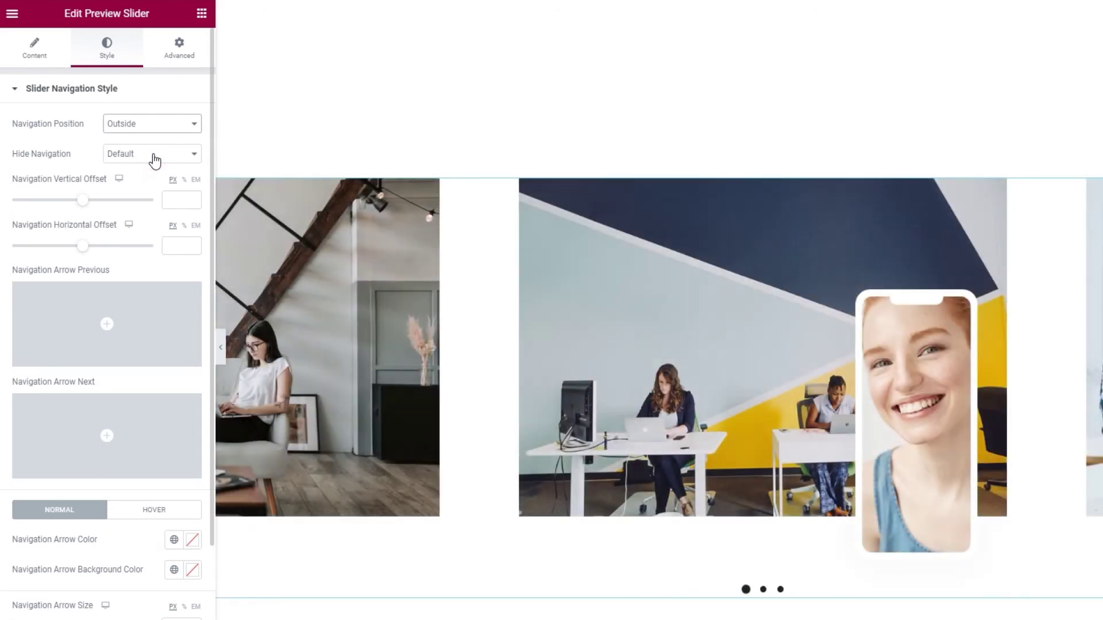
click(148, 127)
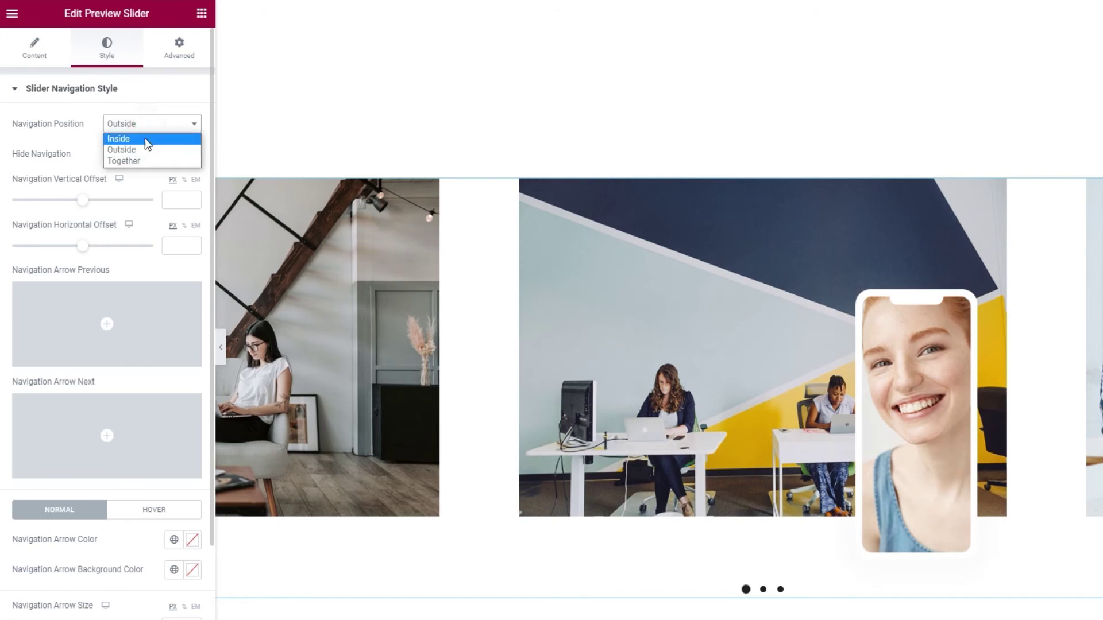
click(150, 161)
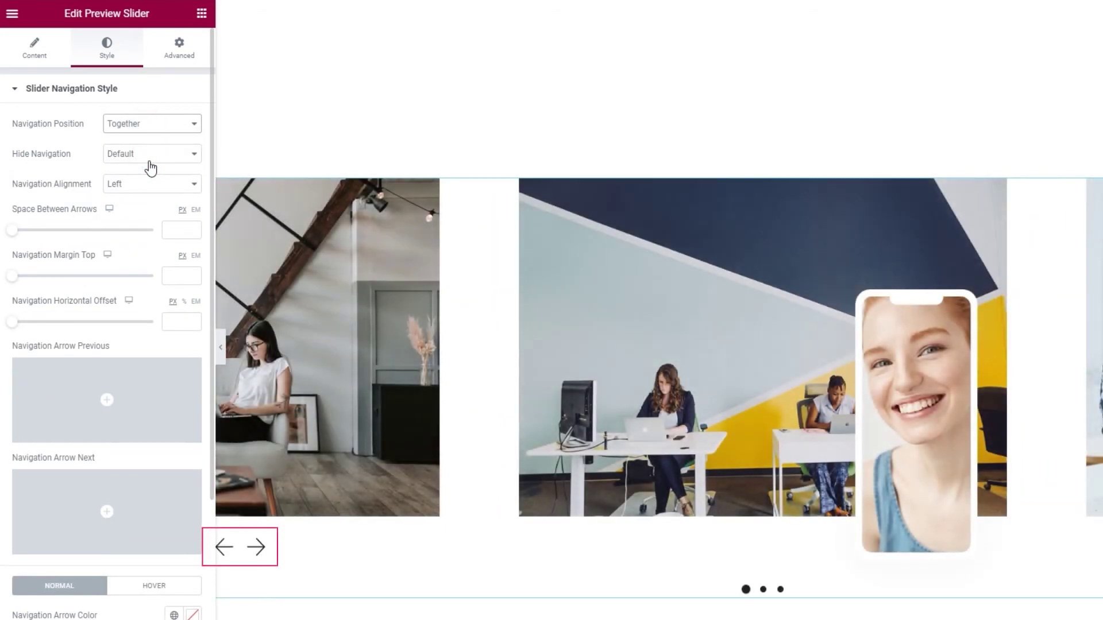
click(143, 124)
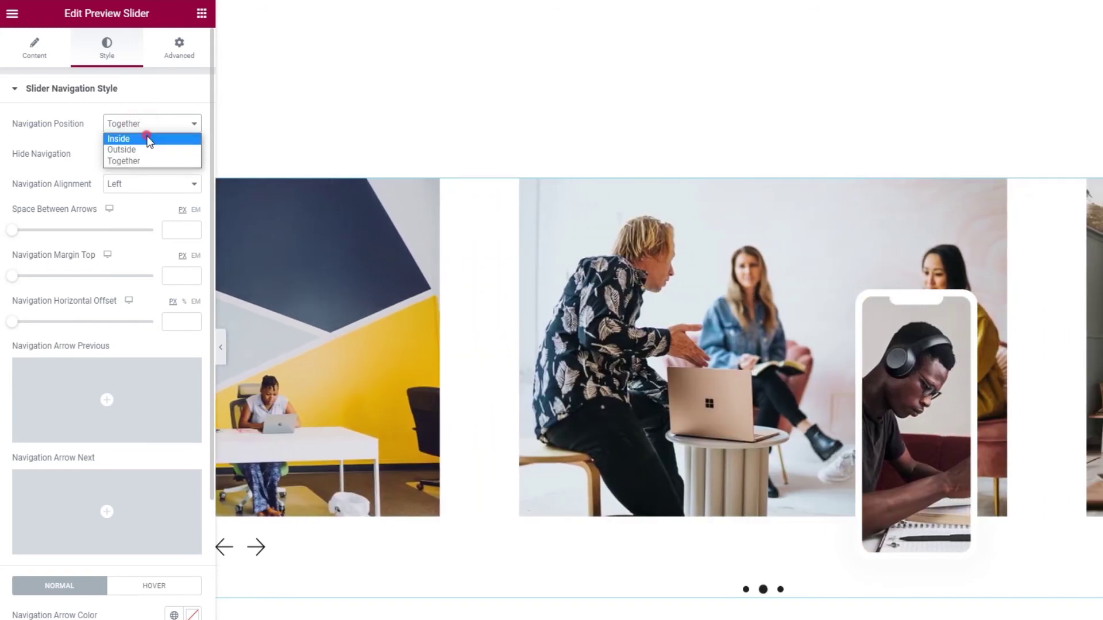
click(148, 138)
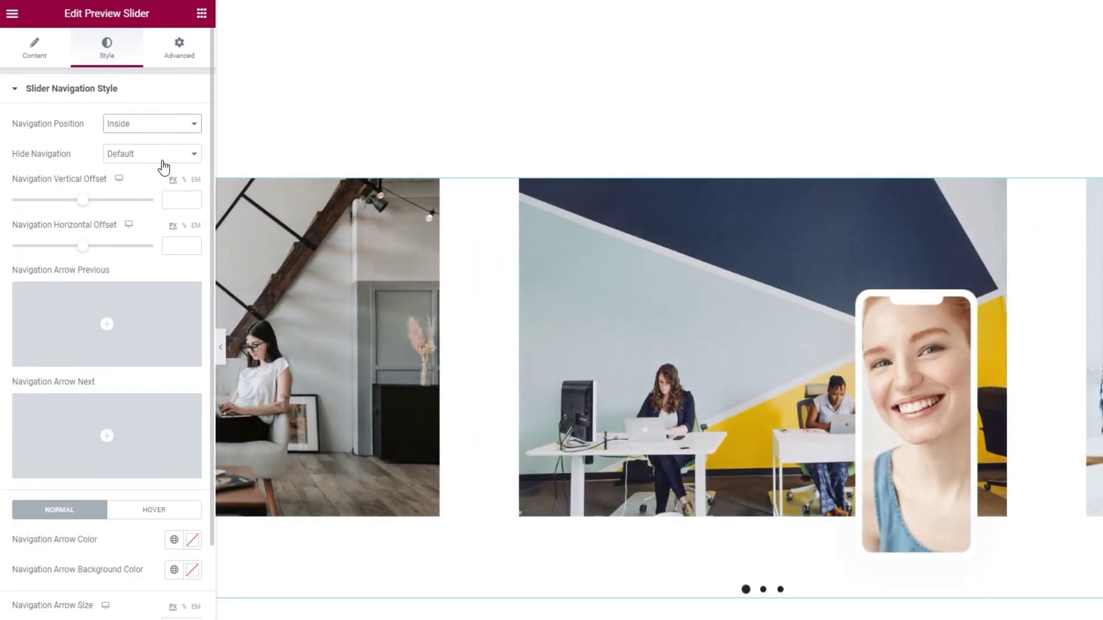
Step: Keep arrows visible at every width and set the offsets to -38 vertical, 18 horizontal
click(160, 154)
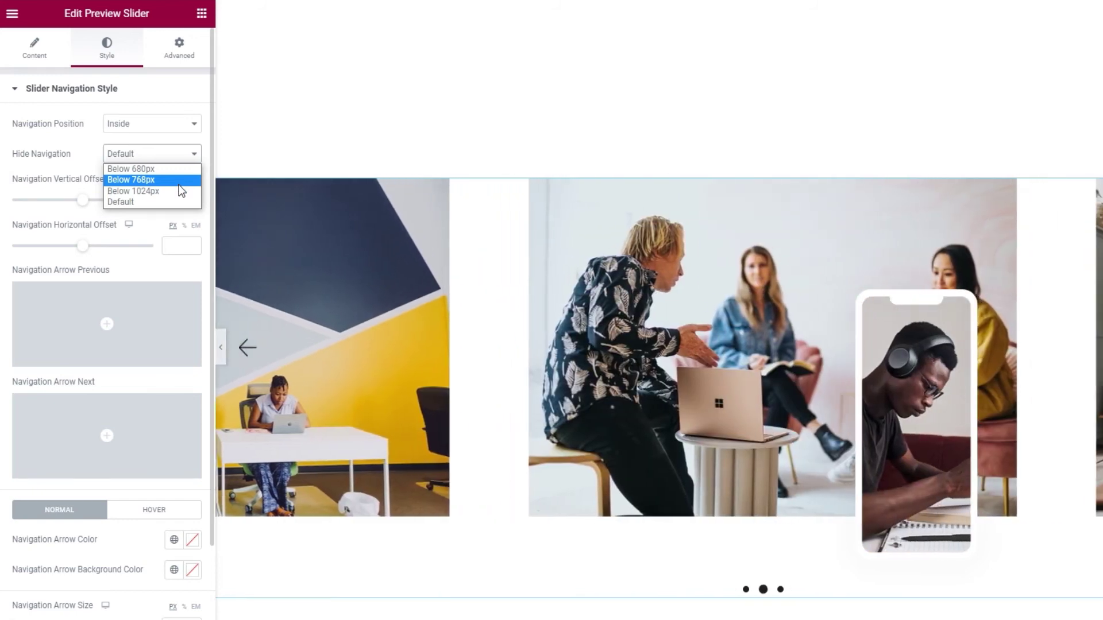
click(169, 155)
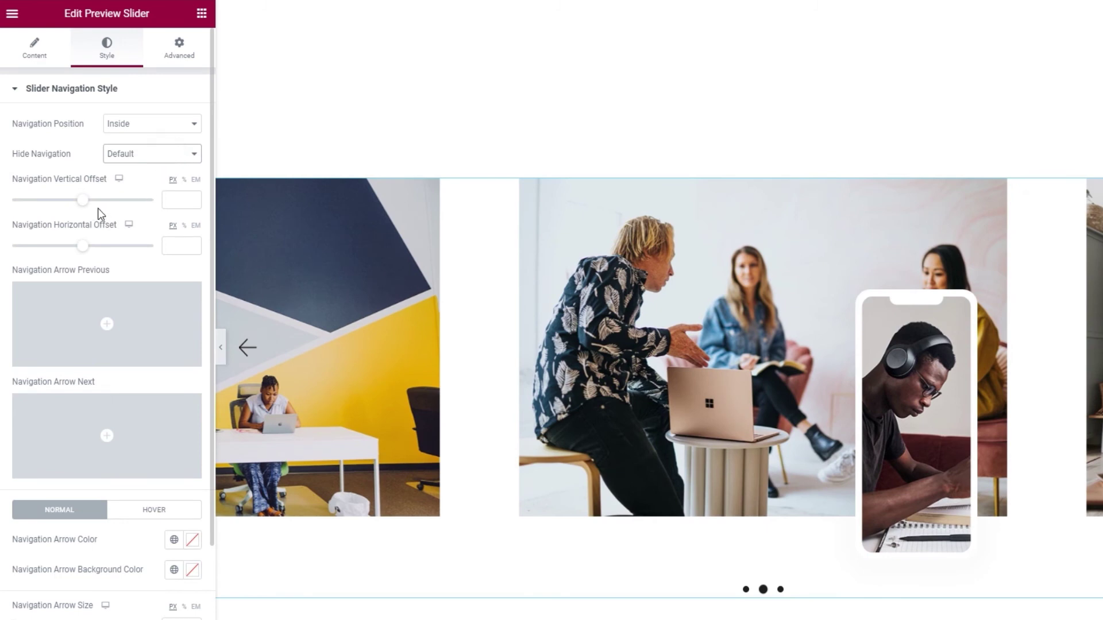
mouse_move(82, 200)
mouse_down()
mouse_move(110, 204)
mouse_move(77, 204)
mouse_up()
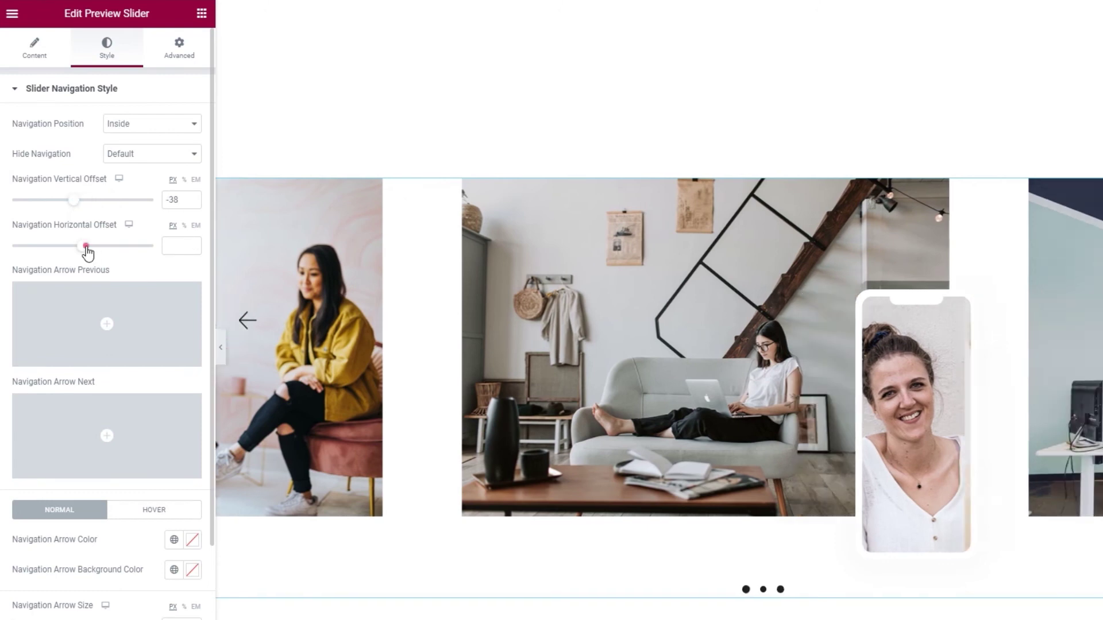
mouse_move(86, 249)
mouse_down()
mouse_move(124, 254)
mouse_move(87, 250)
mouse_up()
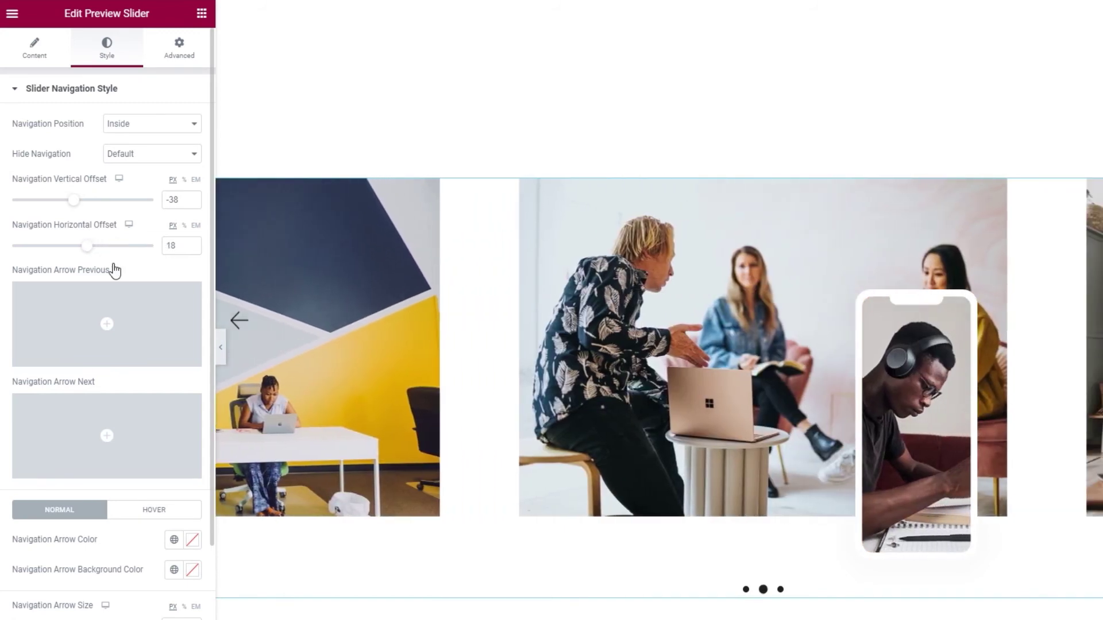
scroll(115, 270, down, 1)
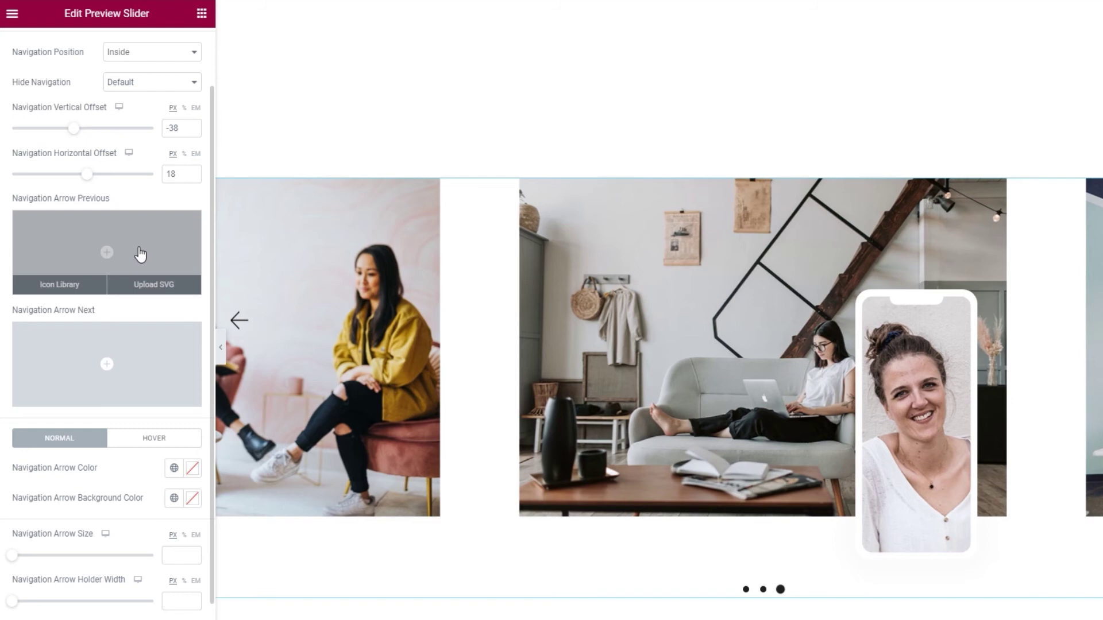
scroll(149, 276, down, 1)
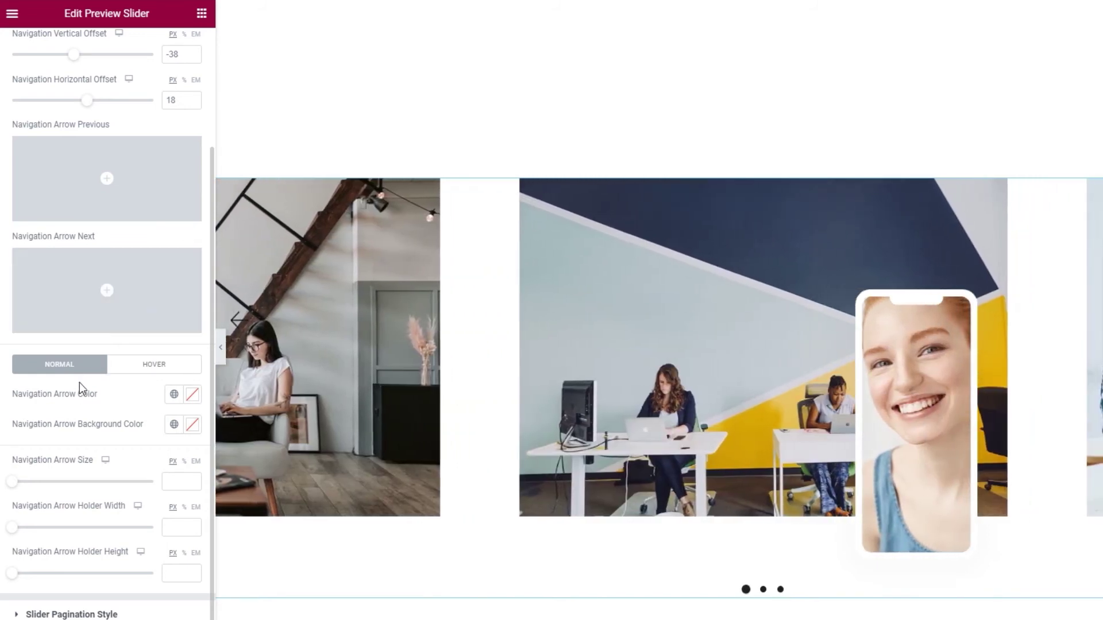
click(188, 392)
Step: Clear the arrow colour and give the arrows a light red background
text(#E84E4E)
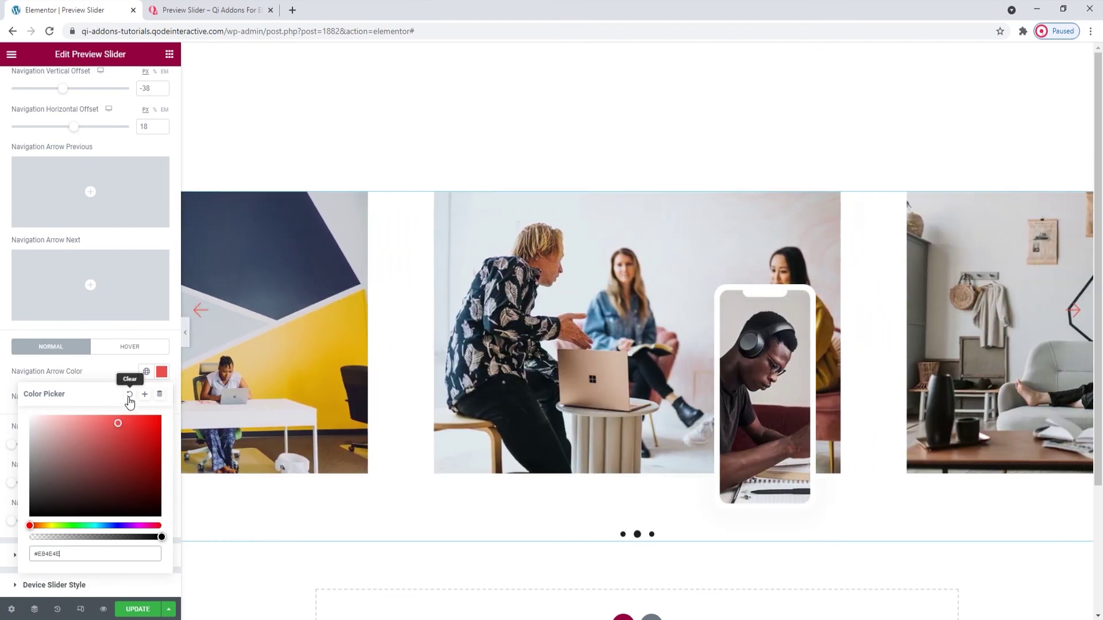
click(129, 394)
click(119, 373)
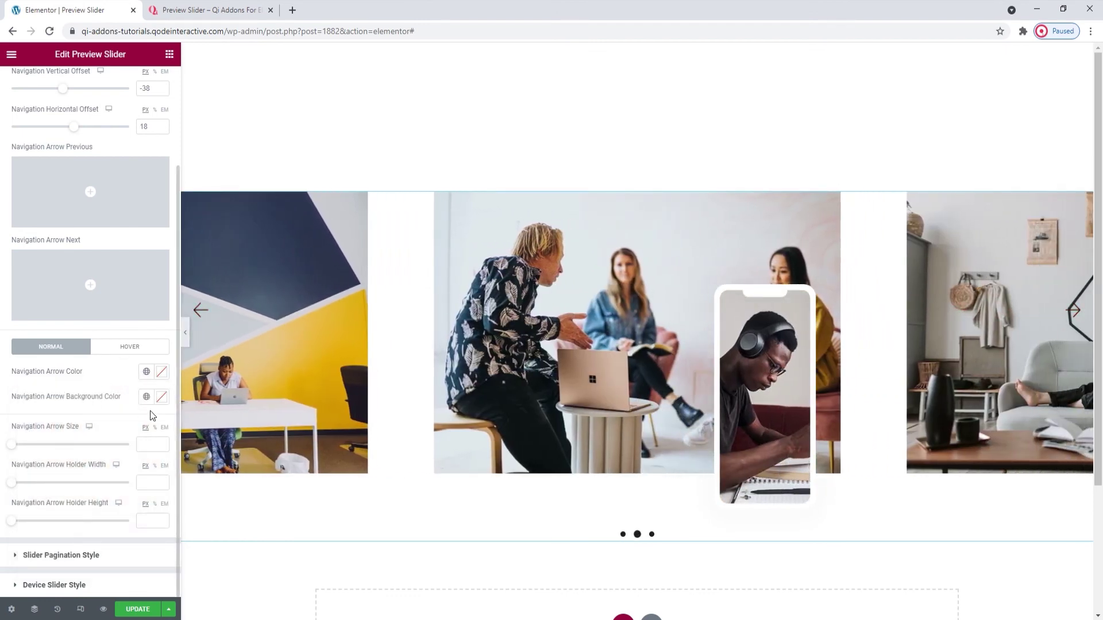
click(163, 399)
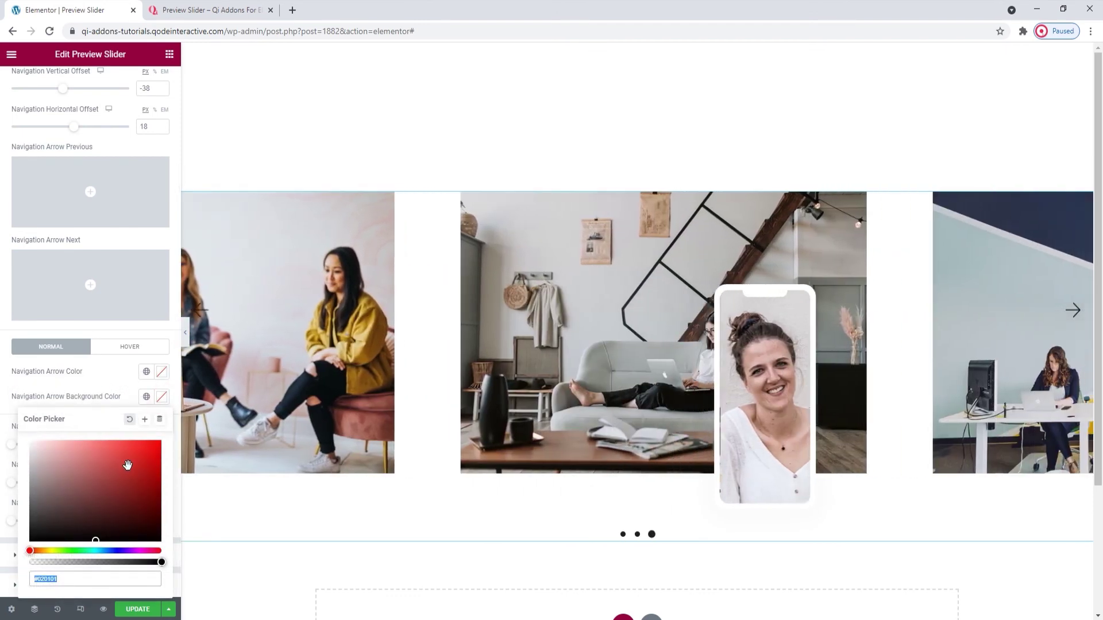
click(114, 463)
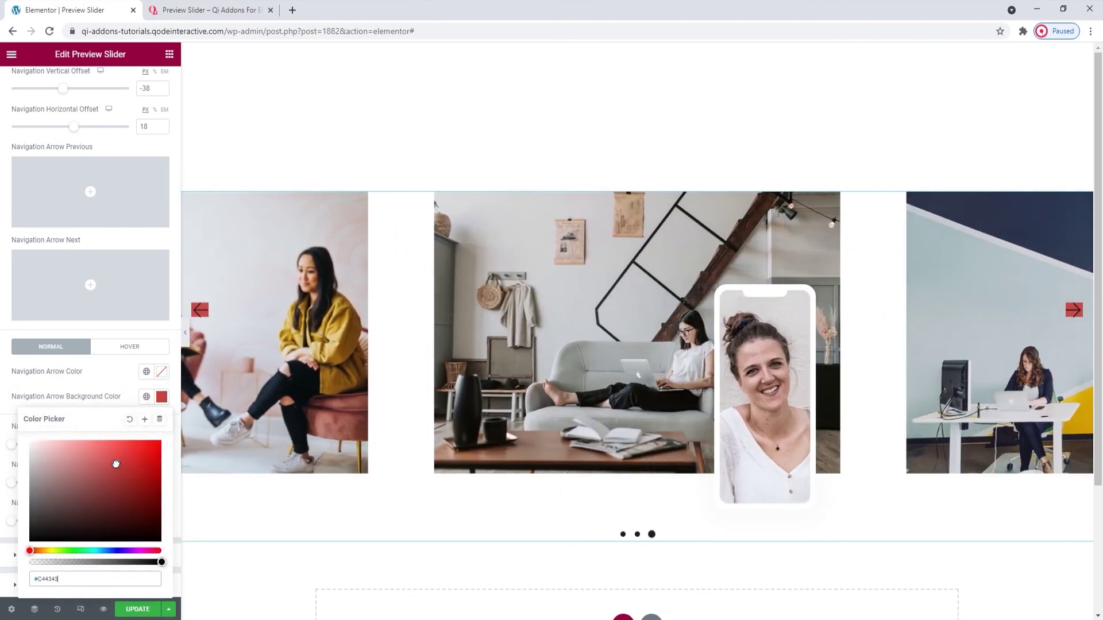
click(137, 454)
click(110, 446)
click(98, 449)
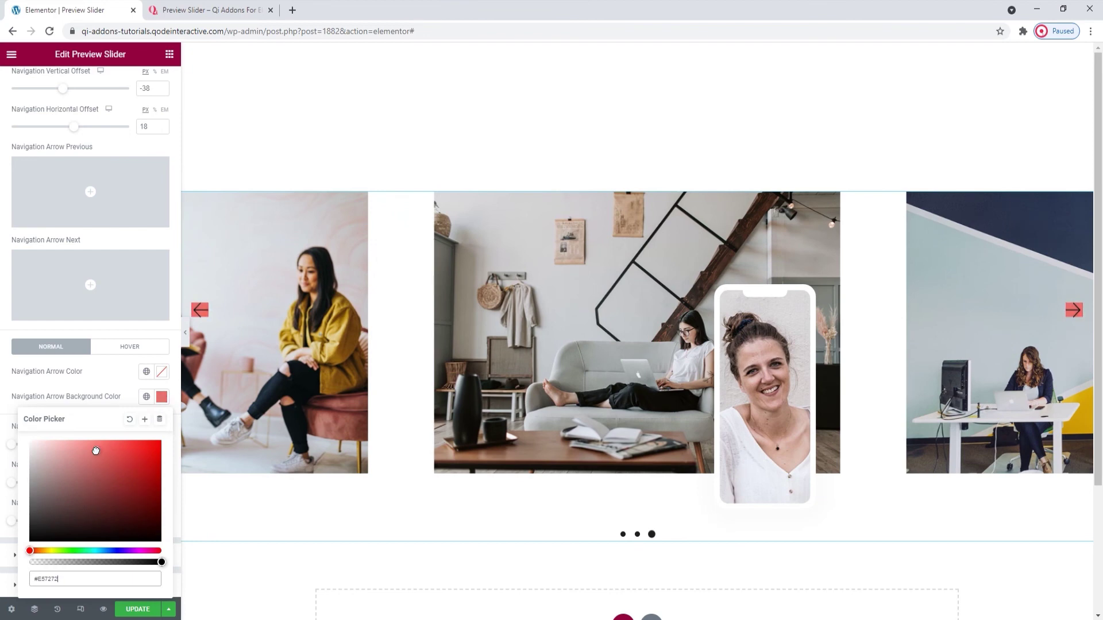
click(113, 376)
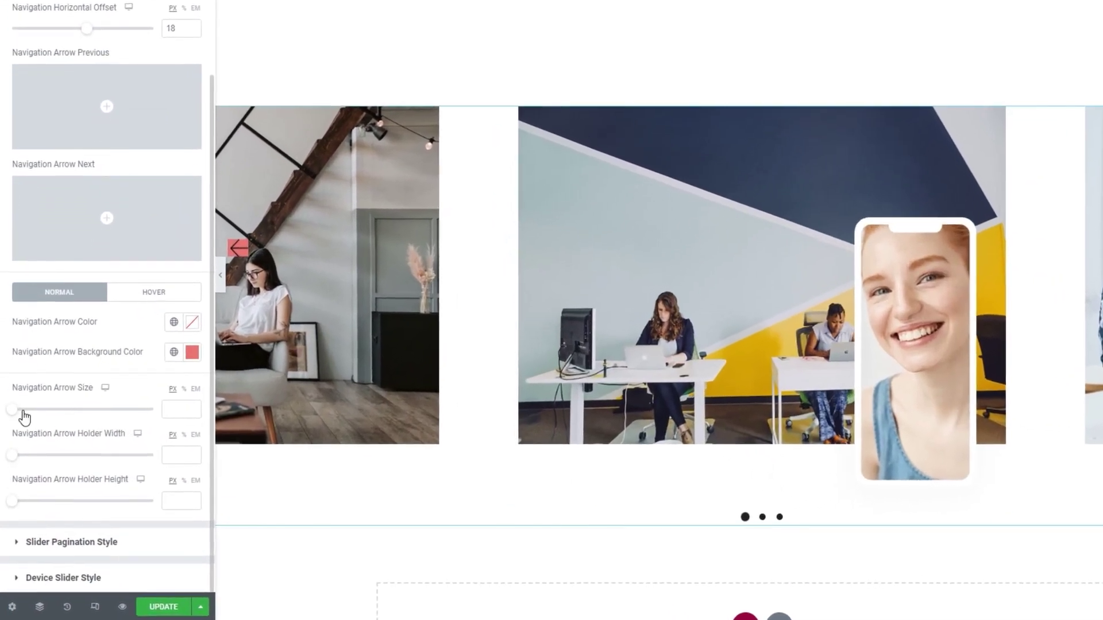
Step: Set Arrow Size to 34 and the arrow holder to 50 wide by 52 high
click(15, 443)
drag(23, 412, 65, 410)
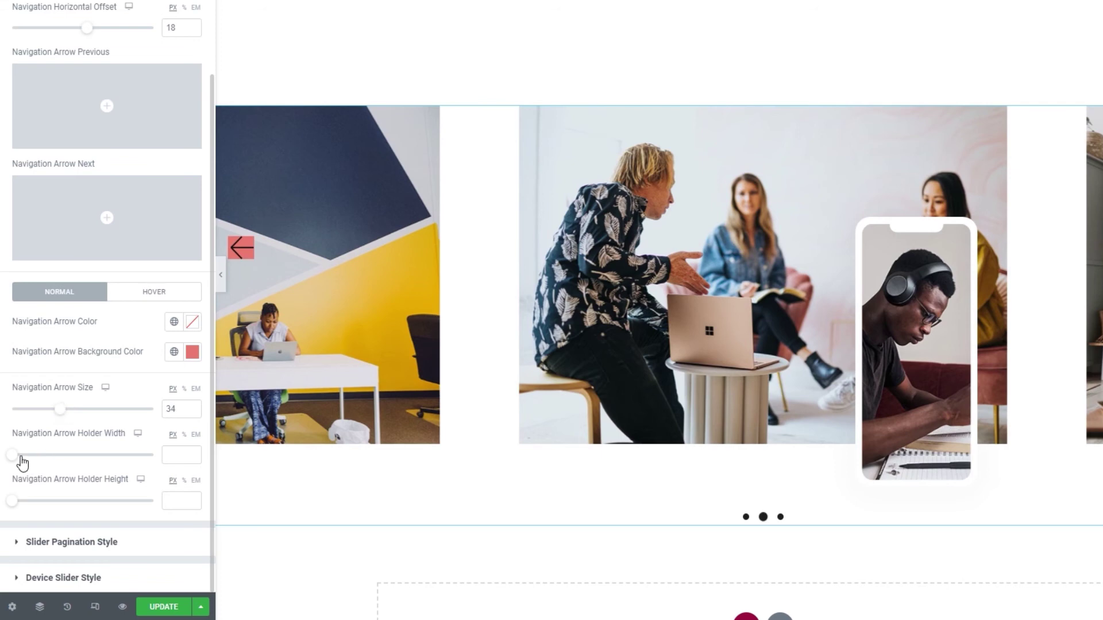
drag(13, 455, 87, 462)
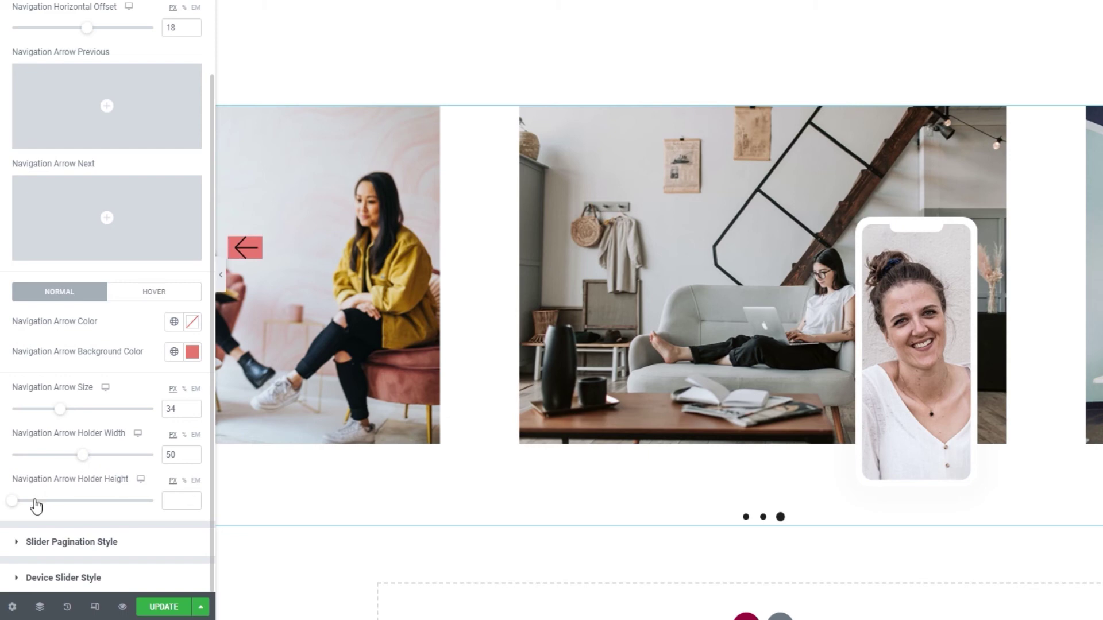
drag(12, 500, 85, 500)
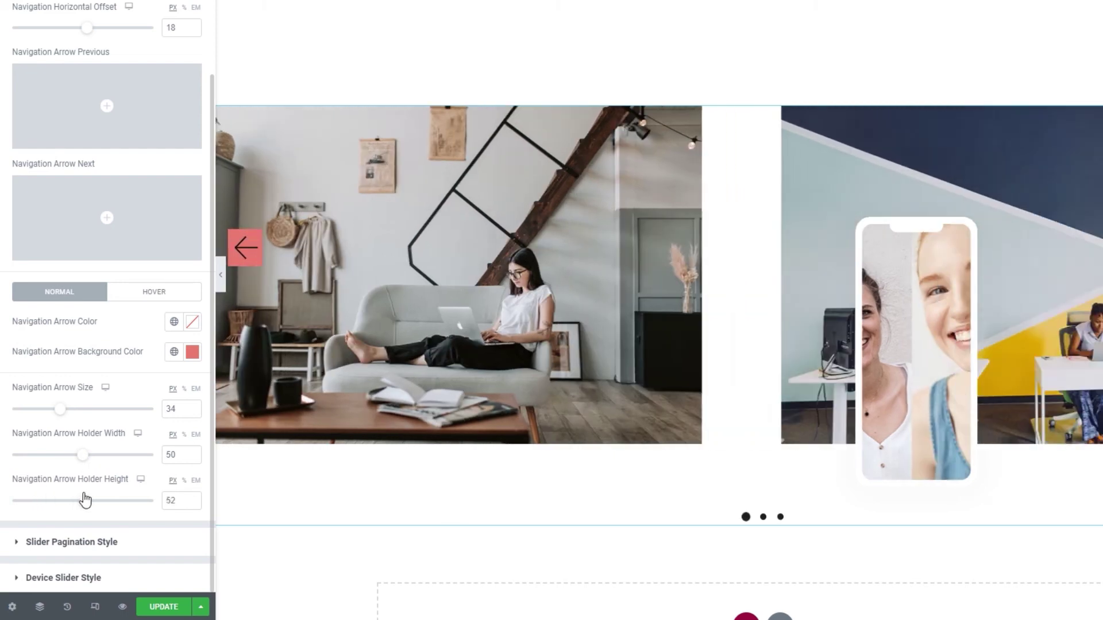
Step: Try red hover colours for the arrow and its background, then clear both
click(136, 293)
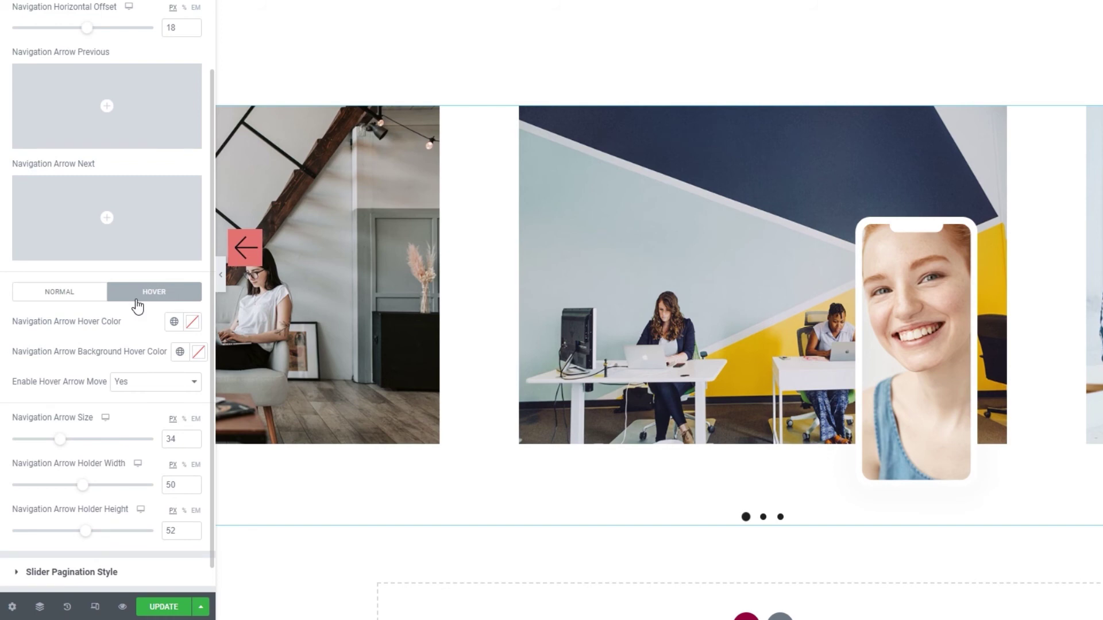
click(192, 321)
click(150, 396)
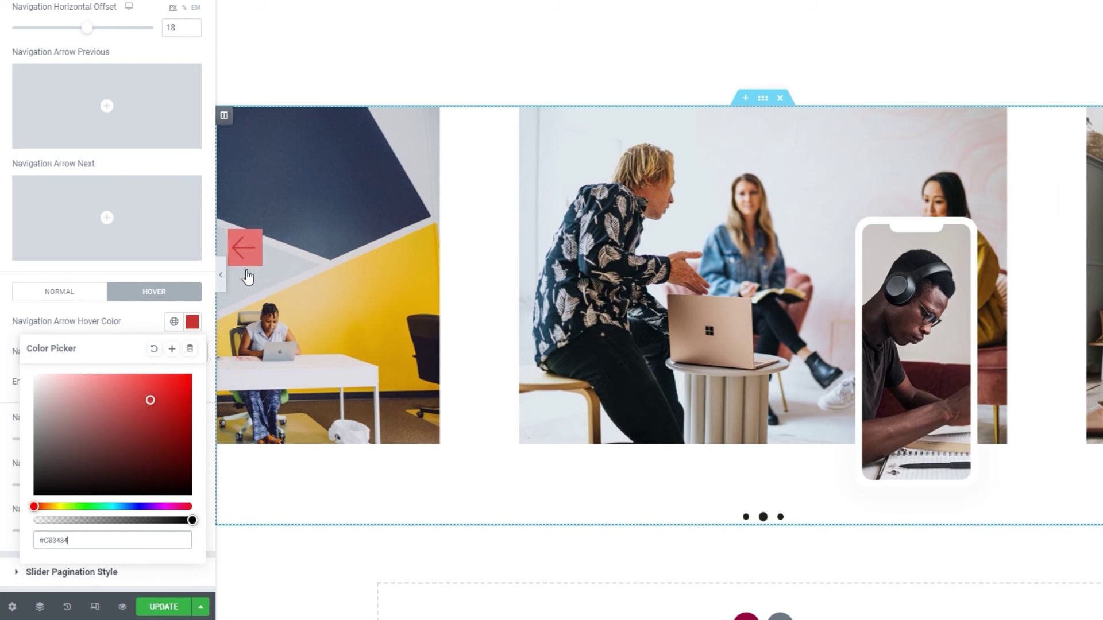
click(154, 348)
click(149, 326)
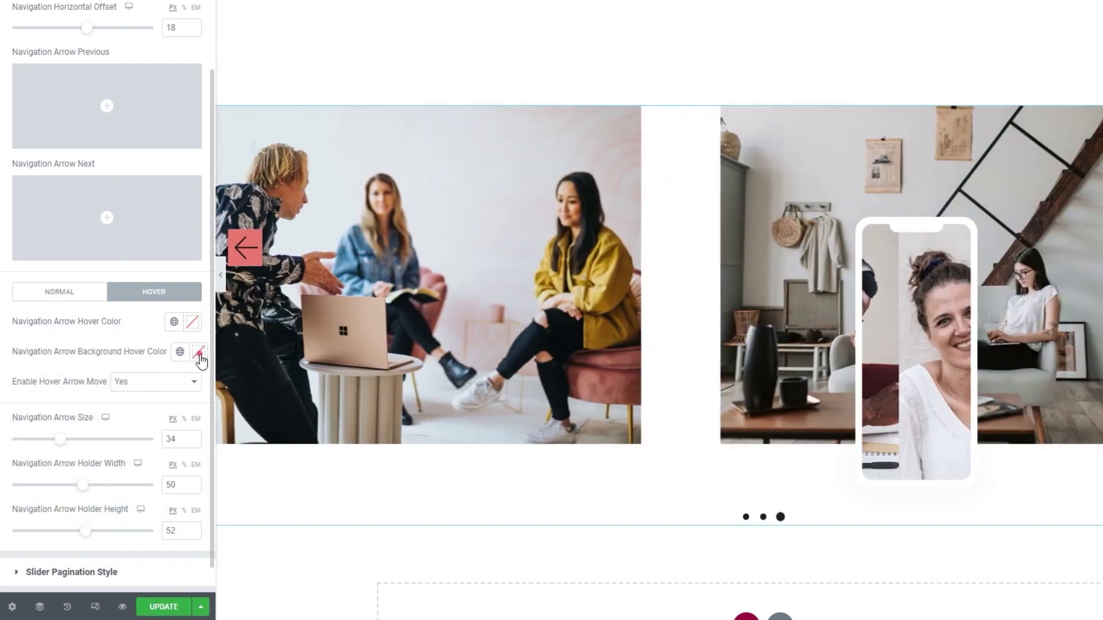
click(198, 351)
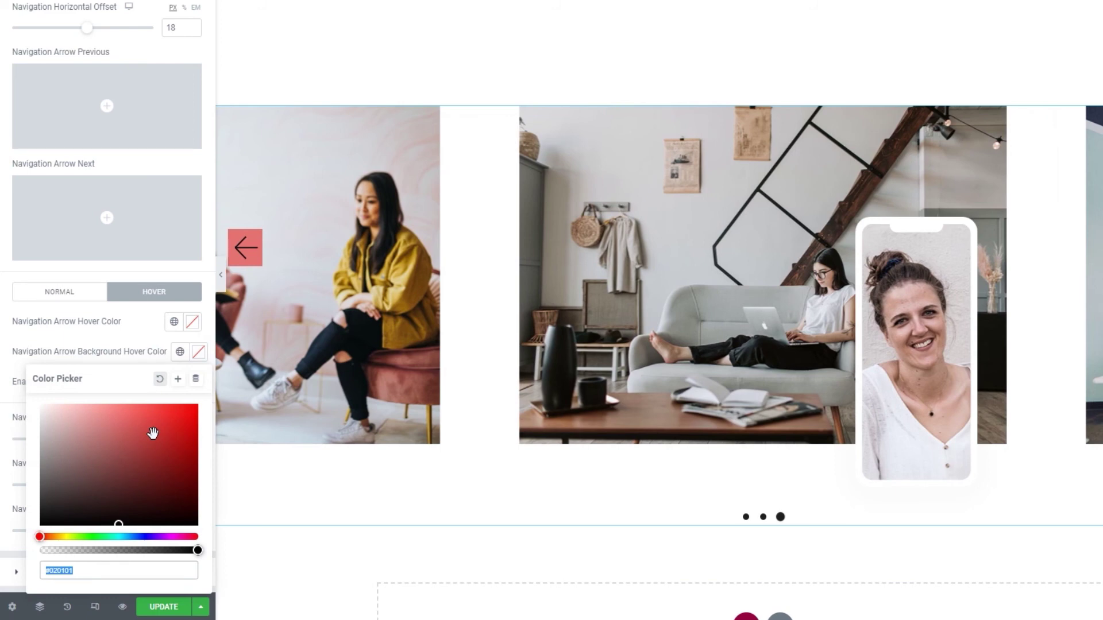
drag(152, 433, 132, 439)
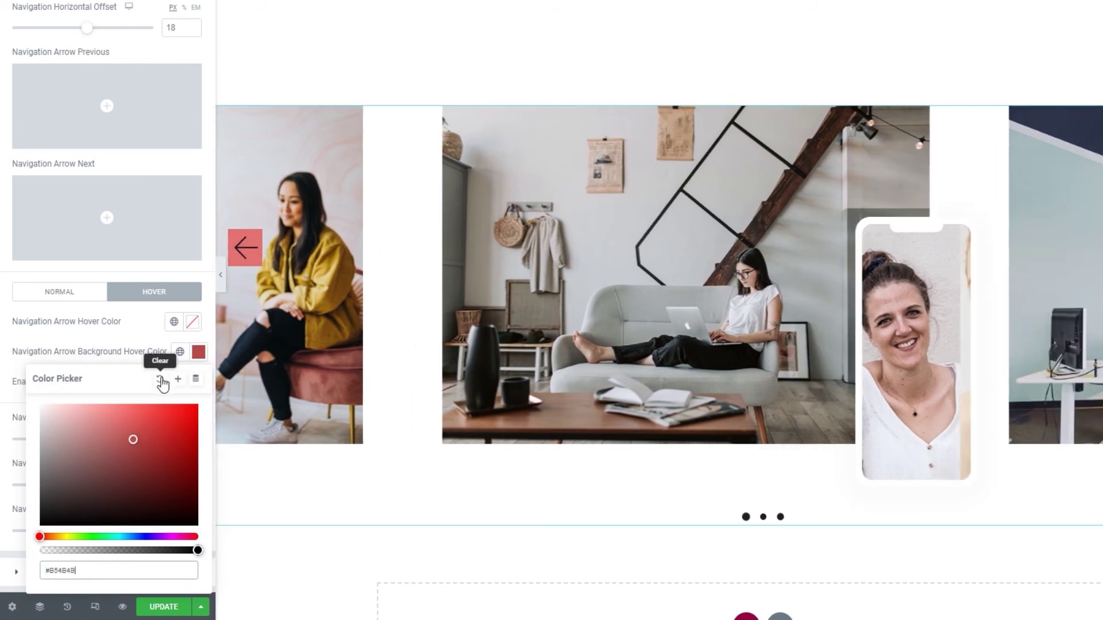
click(160, 379)
click(153, 329)
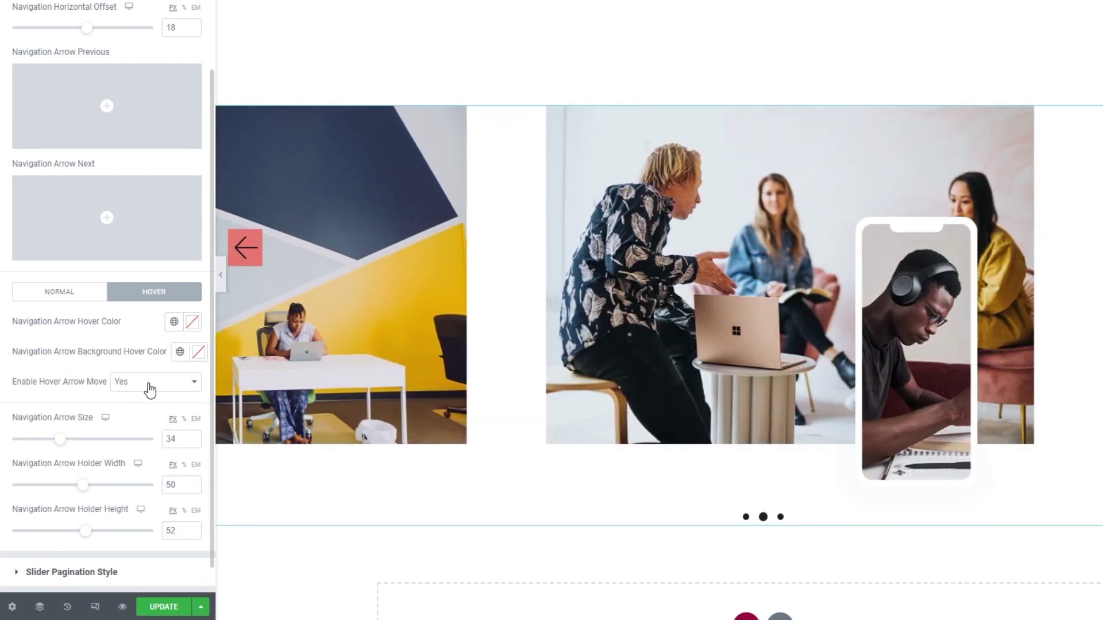
Step: Set Enable Hover Arrow Move to No
click(151, 383)
click(145, 407)
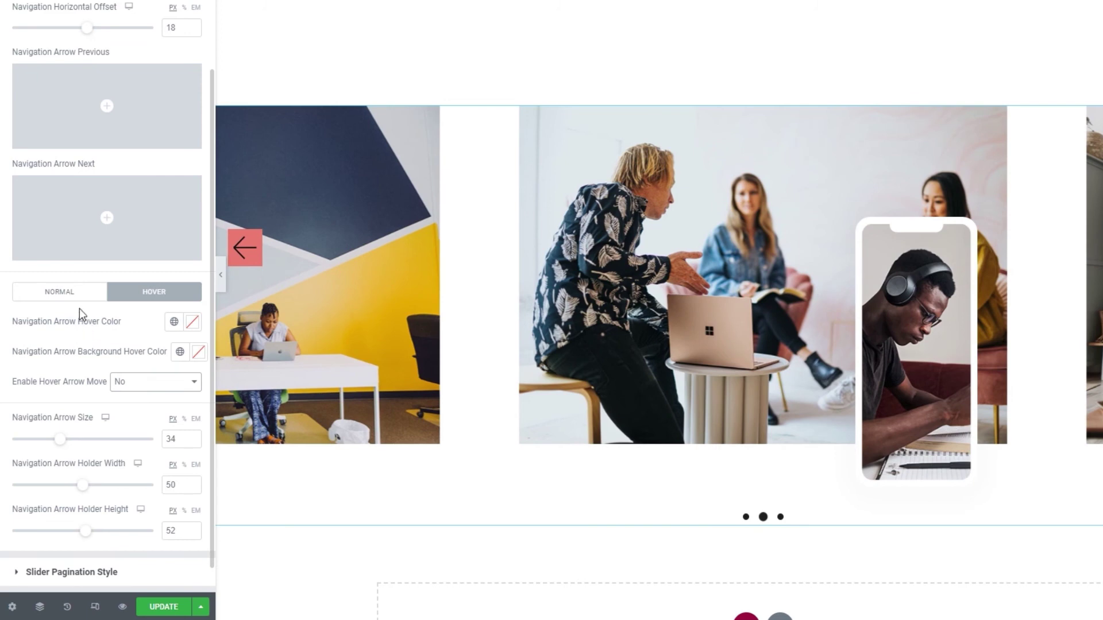
click(75, 301)
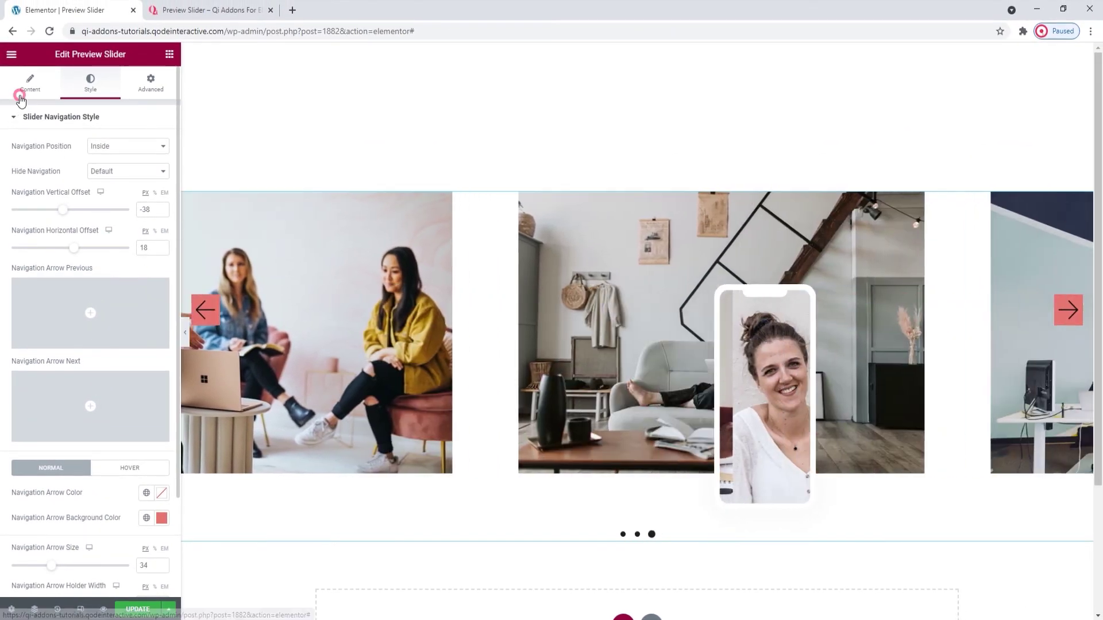
Step: Set Enable Slider Navigation back to No and save the page with UPDATE
click(21, 97)
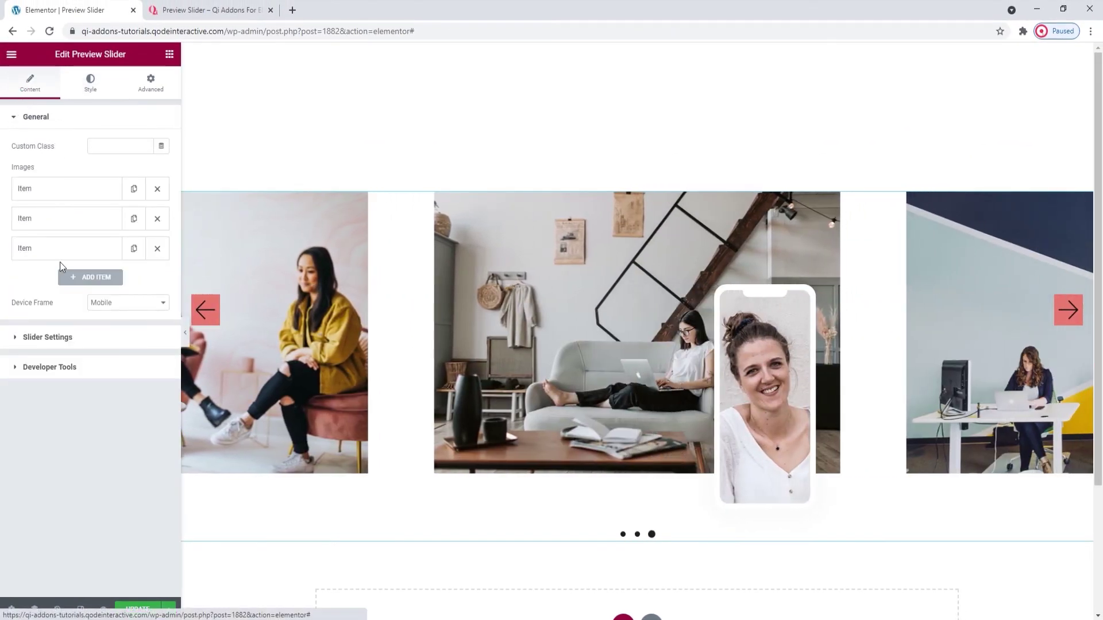
click(84, 338)
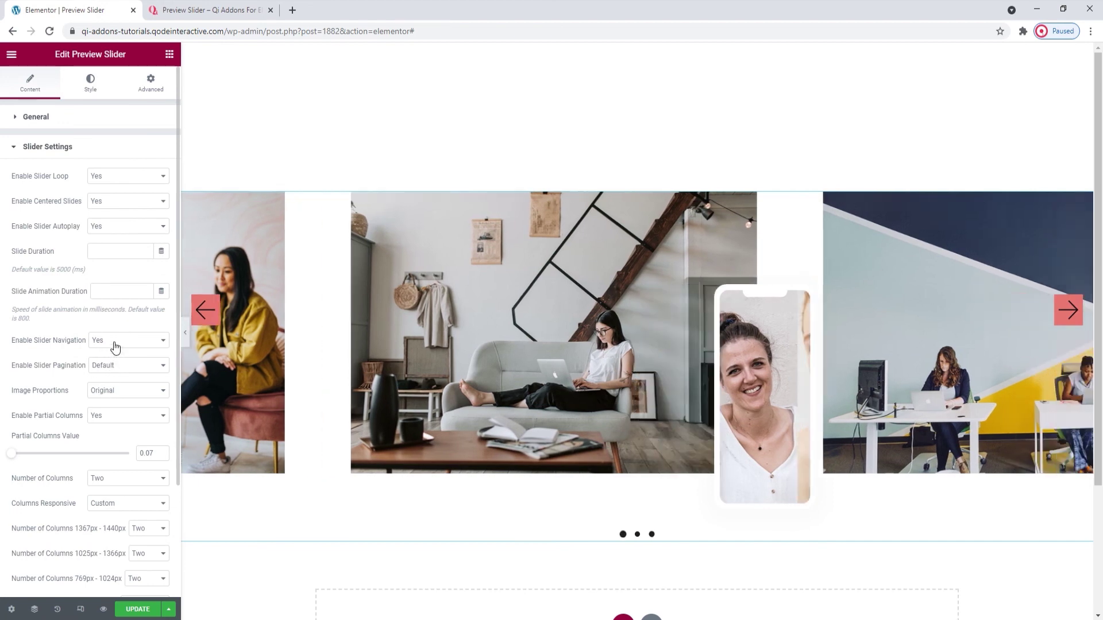
click(115, 344)
click(120, 373)
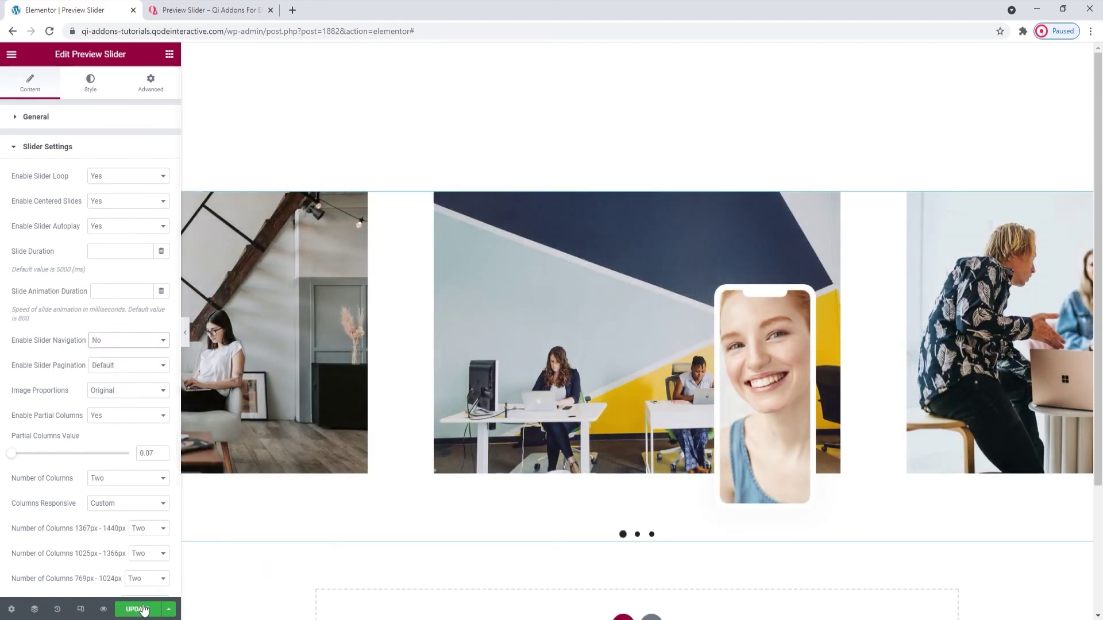
click(141, 609)
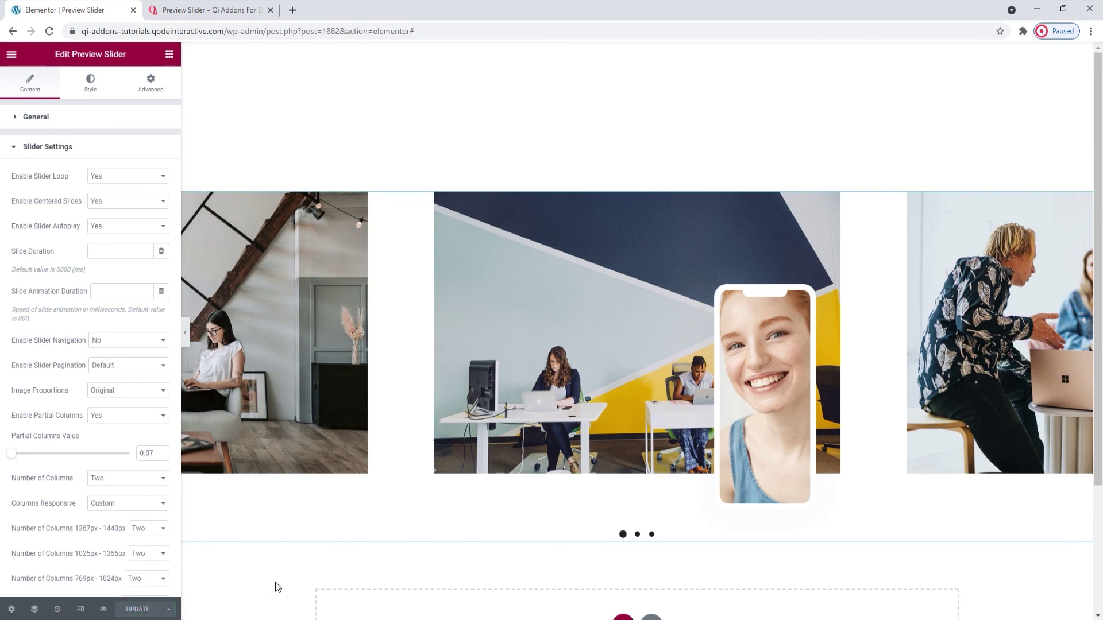
scroll(275, 581, down, 1)
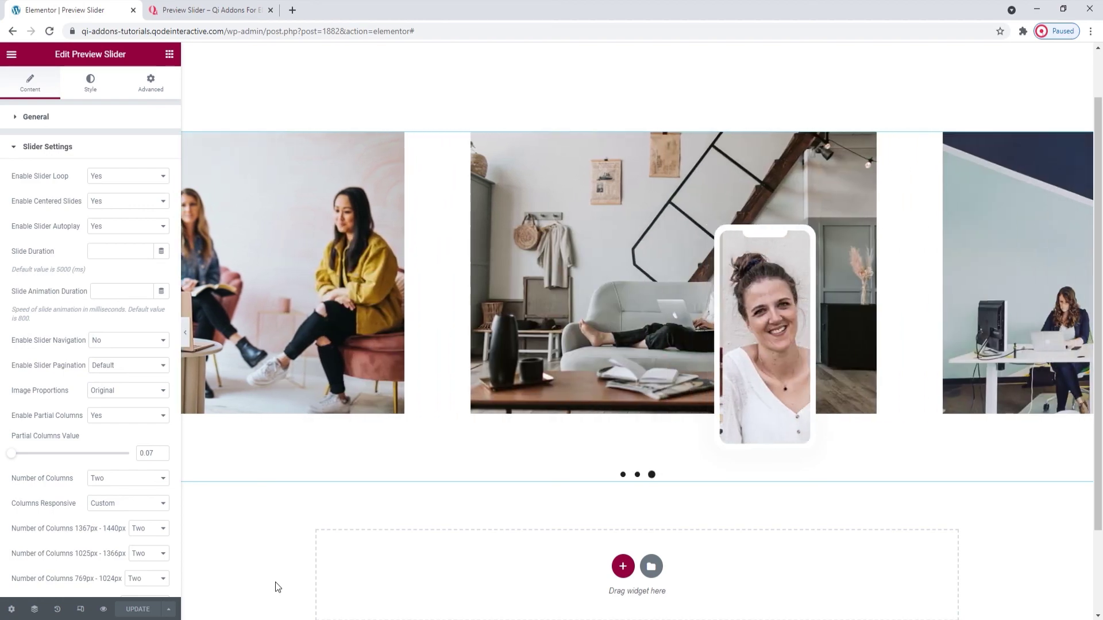
Step: Switch to the Preview Slider – Qi Addons tab and scroll through its demo sliders
click(184, 10)
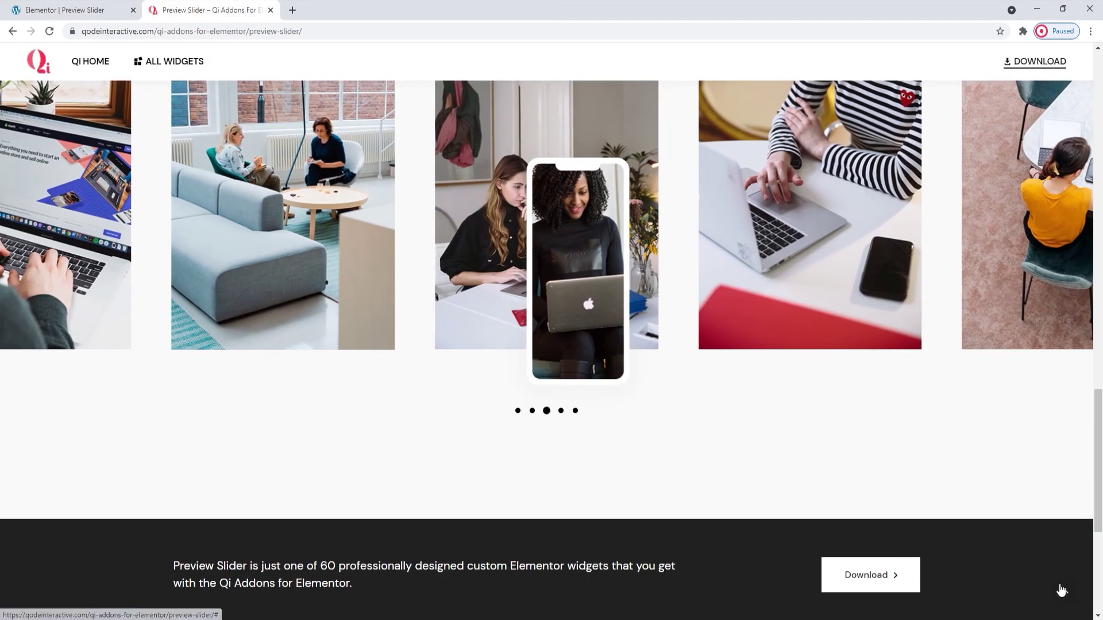
click(1063, 590)
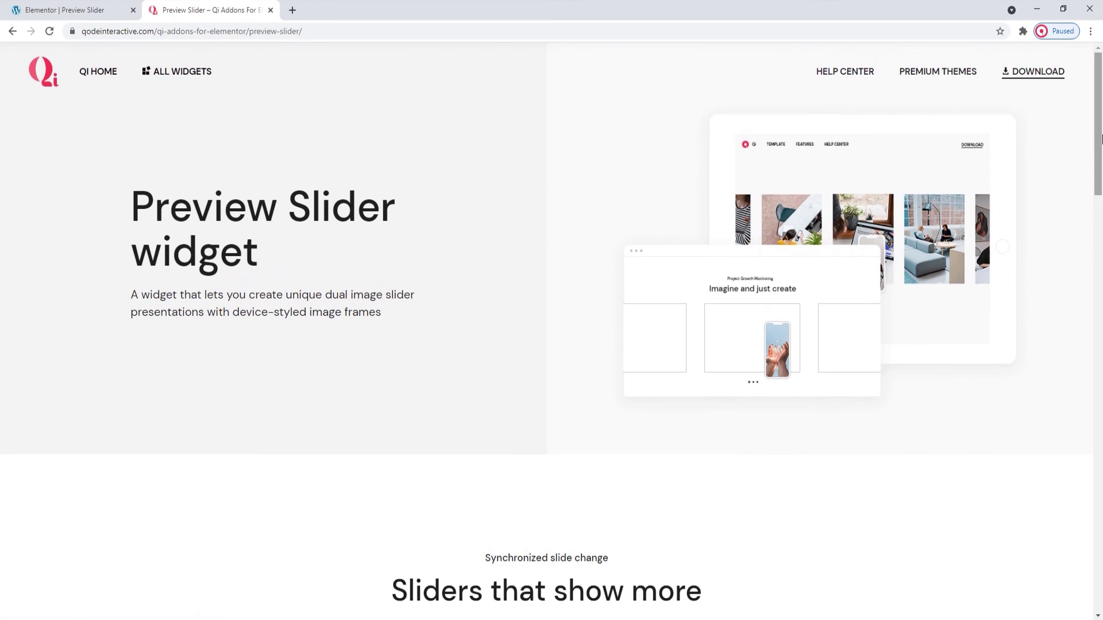
drag(1100, 123, 1101, 250)
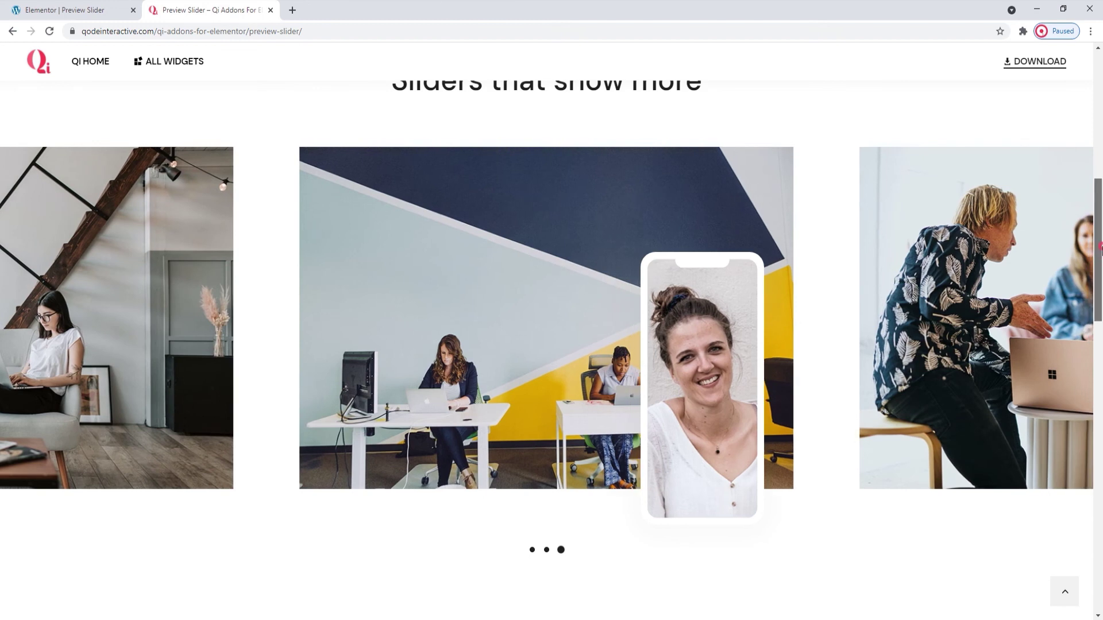
drag(1101, 251, 1101, 411)
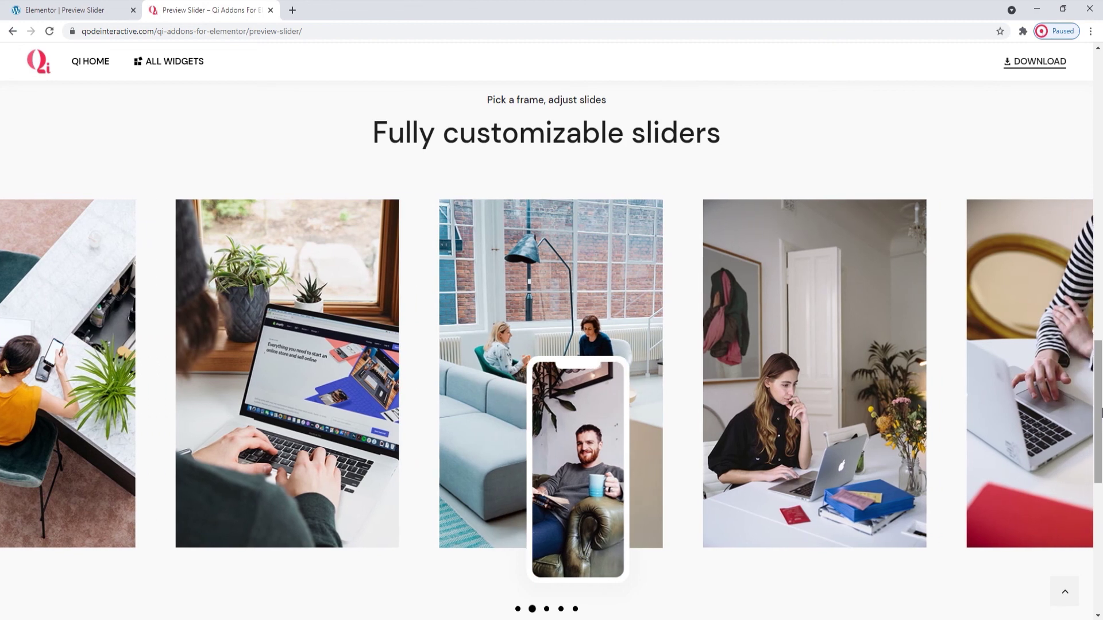
drag(1101, 412, 1101, 459)
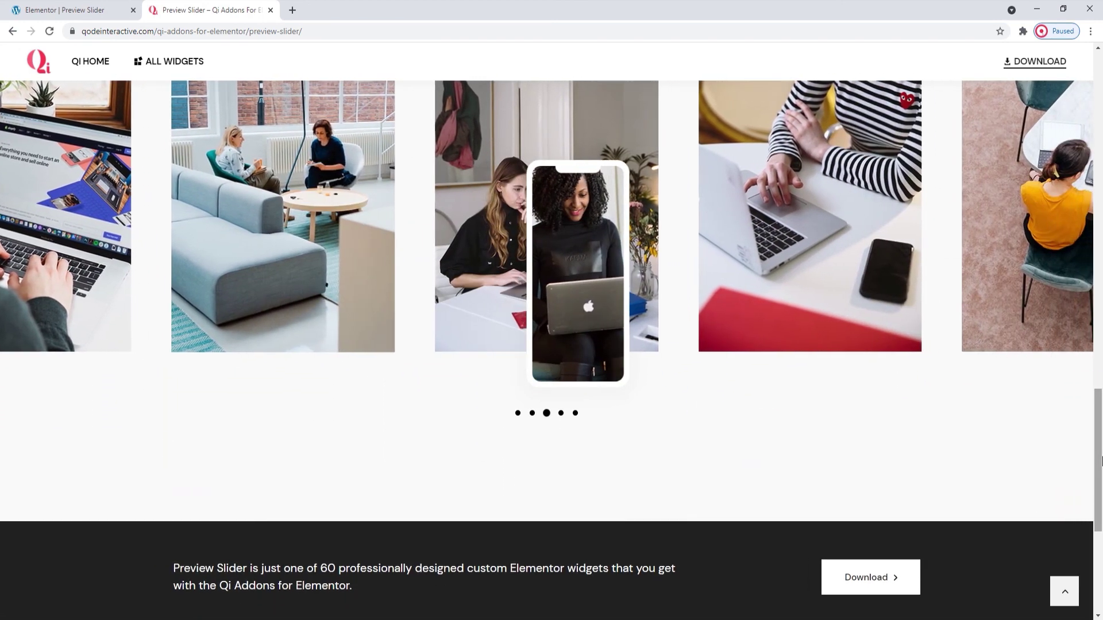